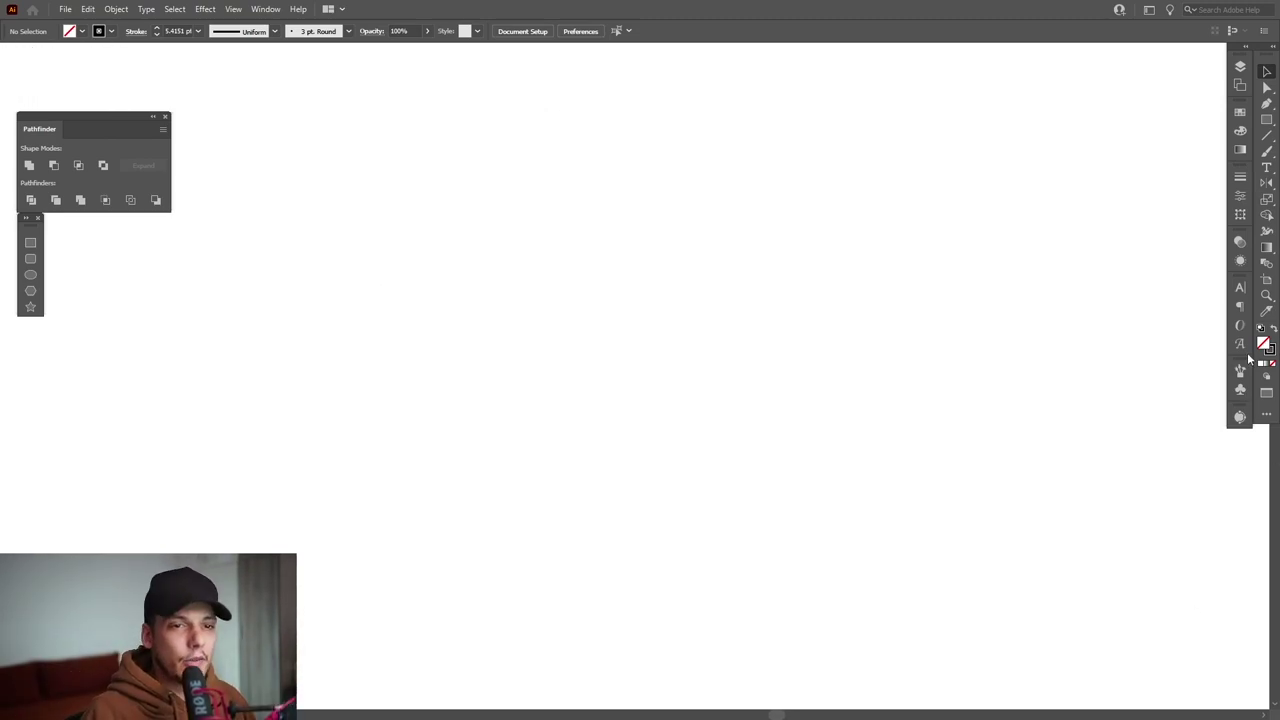
- Draw a vertical straight line about 438 px long with a black stroke and no fill, and select it
{"action": "left_click", "coordinate": [1270, 352]}
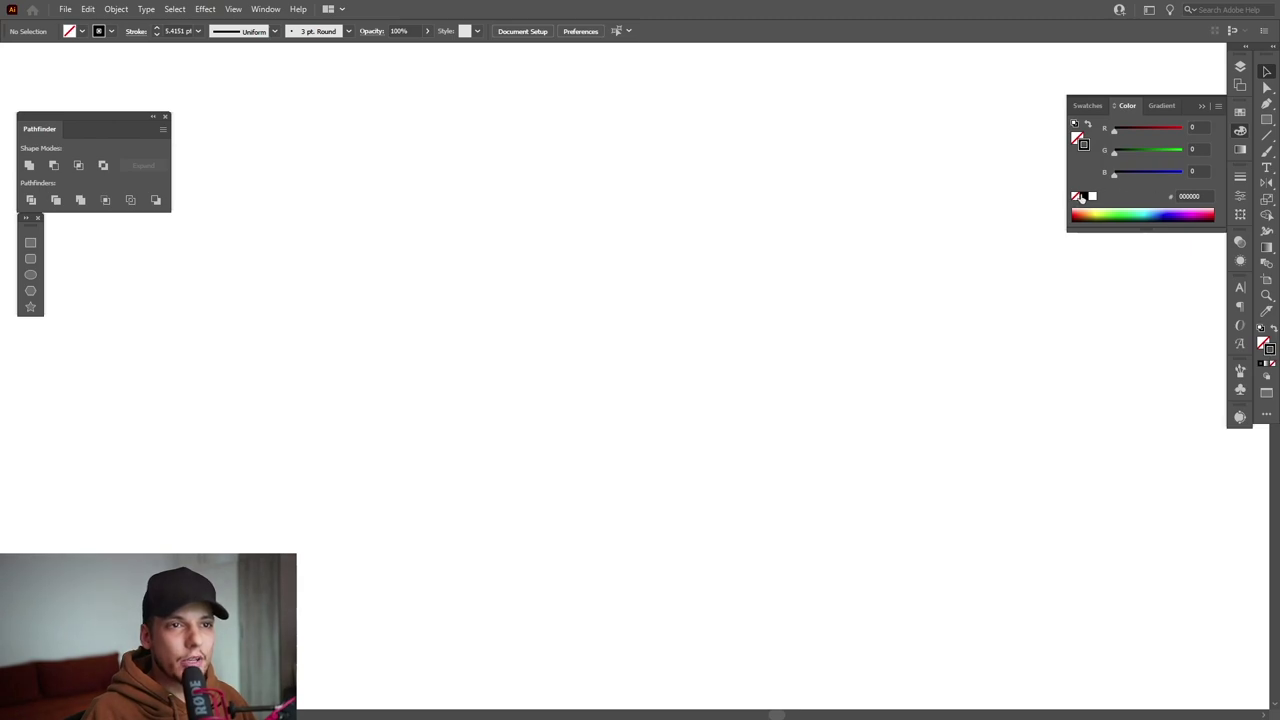
{"action": "left_click", "coordinate": [1266, 136]}
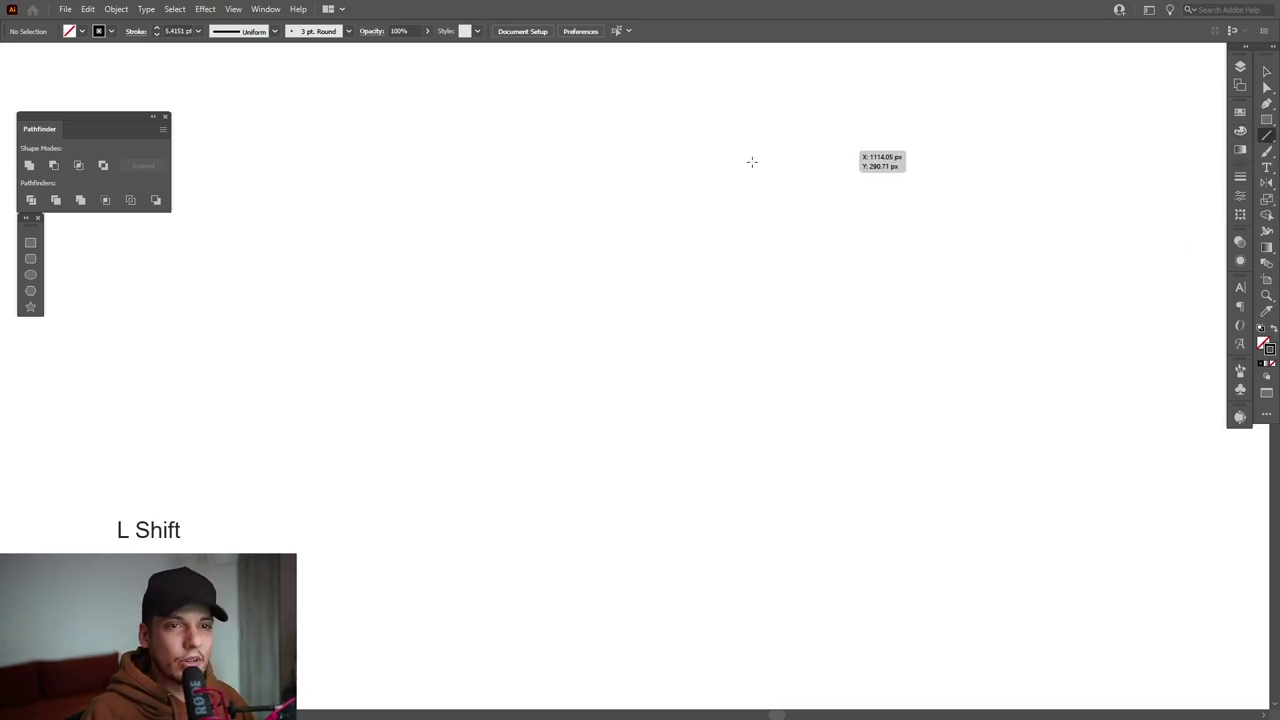
{"action": "left_click_drag", "start_coordinate": [622, 158], "coordinate": [634, 622]}
{"action": "key", "text": "v"}
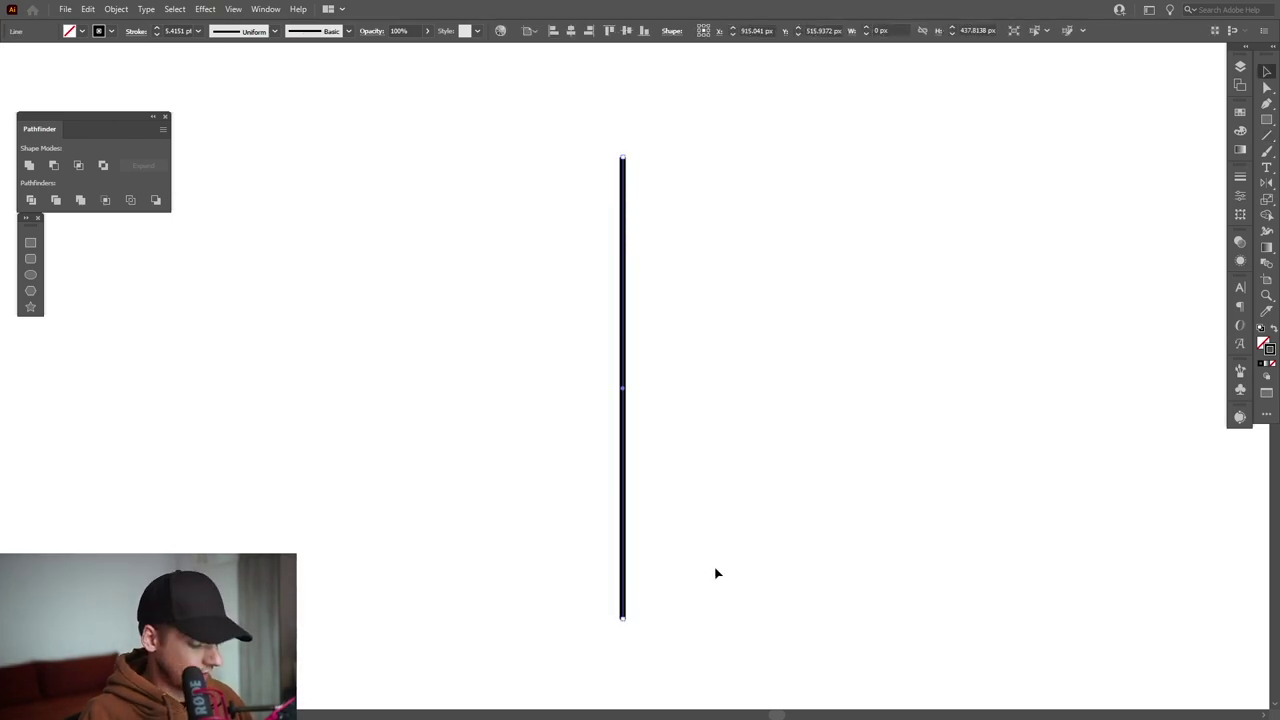
{"action": "left_click_drag", "start_coordinate": [746, 540], "coordinate": [459, 345]}
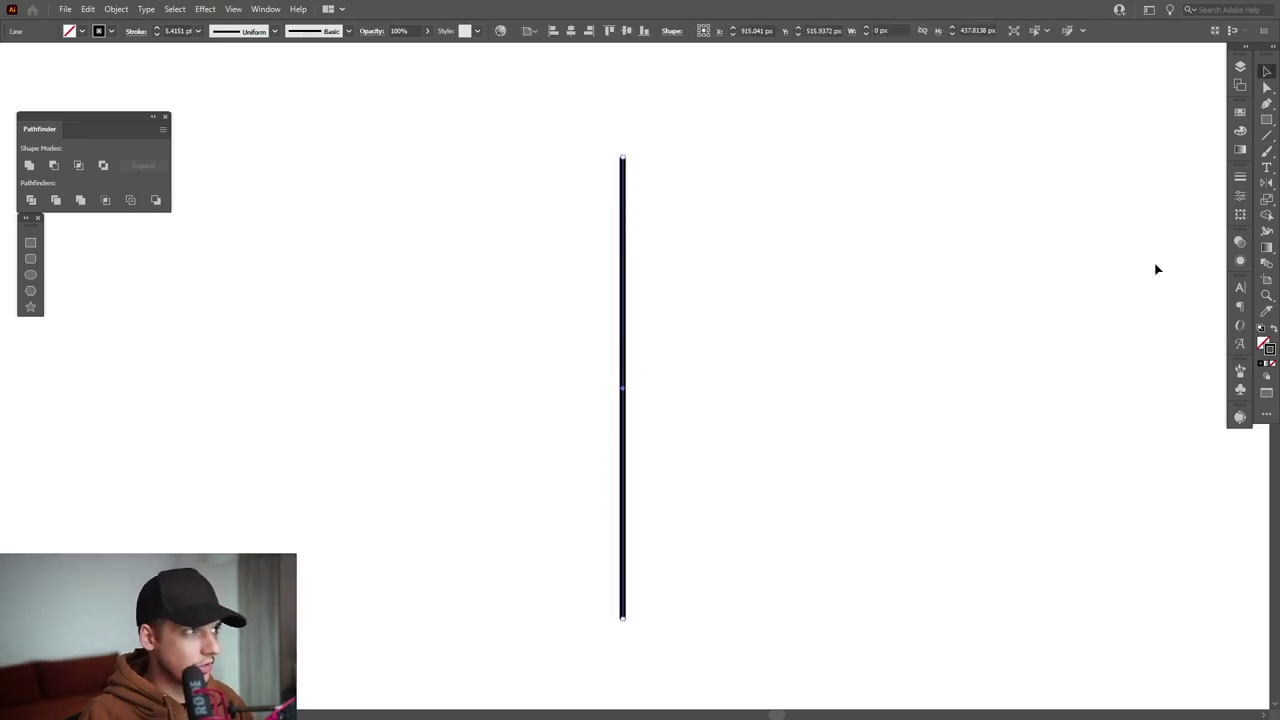
- Set the vertical line's stroke weight to 0.25 pt
{"action": "left_click", "coordinate": [1242, 178]}
{"action": "left_click", "coordinate": [1150, 190]}
{"action": "scroll", "coordinate": [1150, 190], "scroll_direction": "down", "scroll_amount": 7}
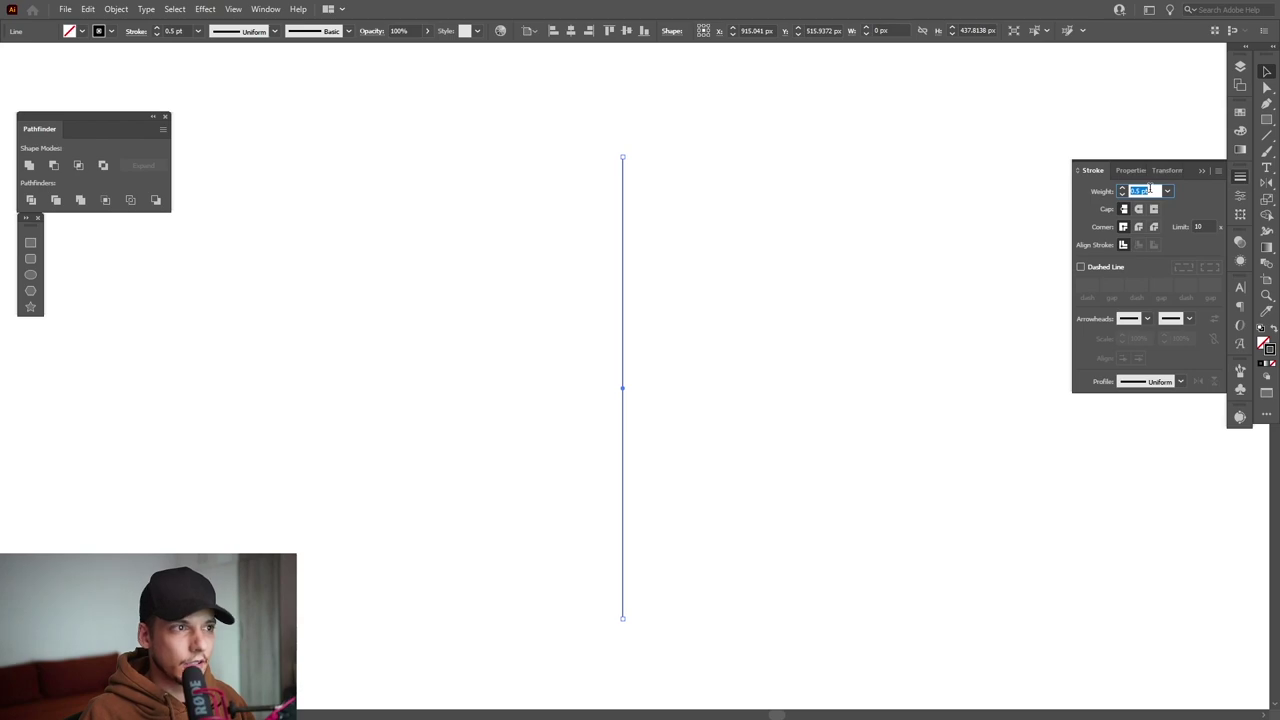
{"action": "type", "text": "0.25"}
{"action": "key", "text": "Return"}
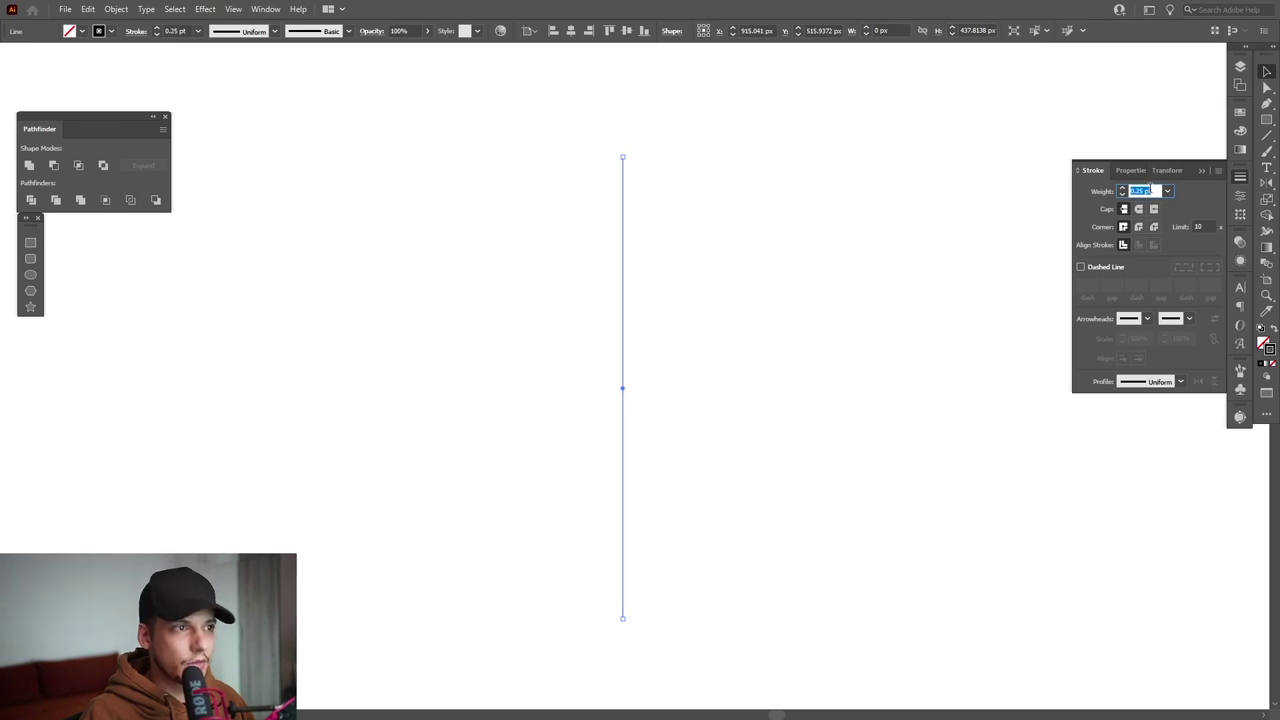
{"action": "left_click", "coordinate": [1203, 173]}
- Make a copy of the line rotated 15° about its centre with the Rotate tool
{"action": "left_click", "coordinate": [1262, 187]}
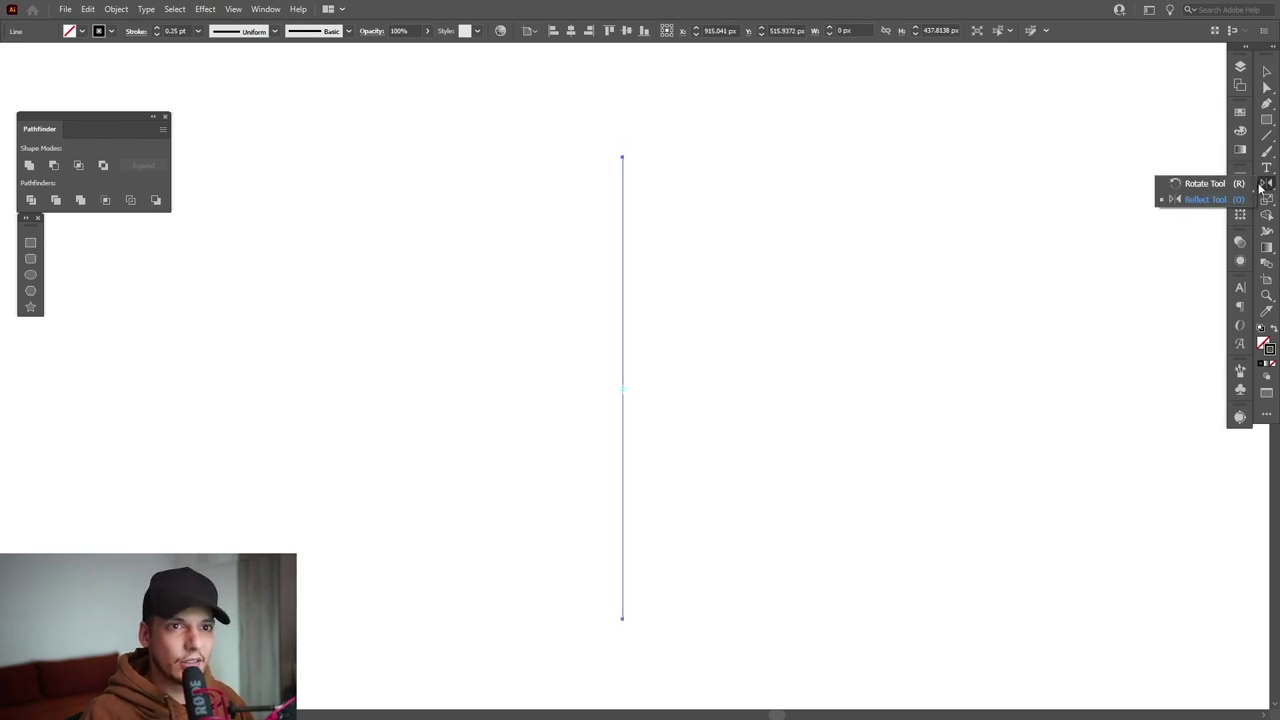
{"action": "left_click", "coordinate": [1200, 184]}
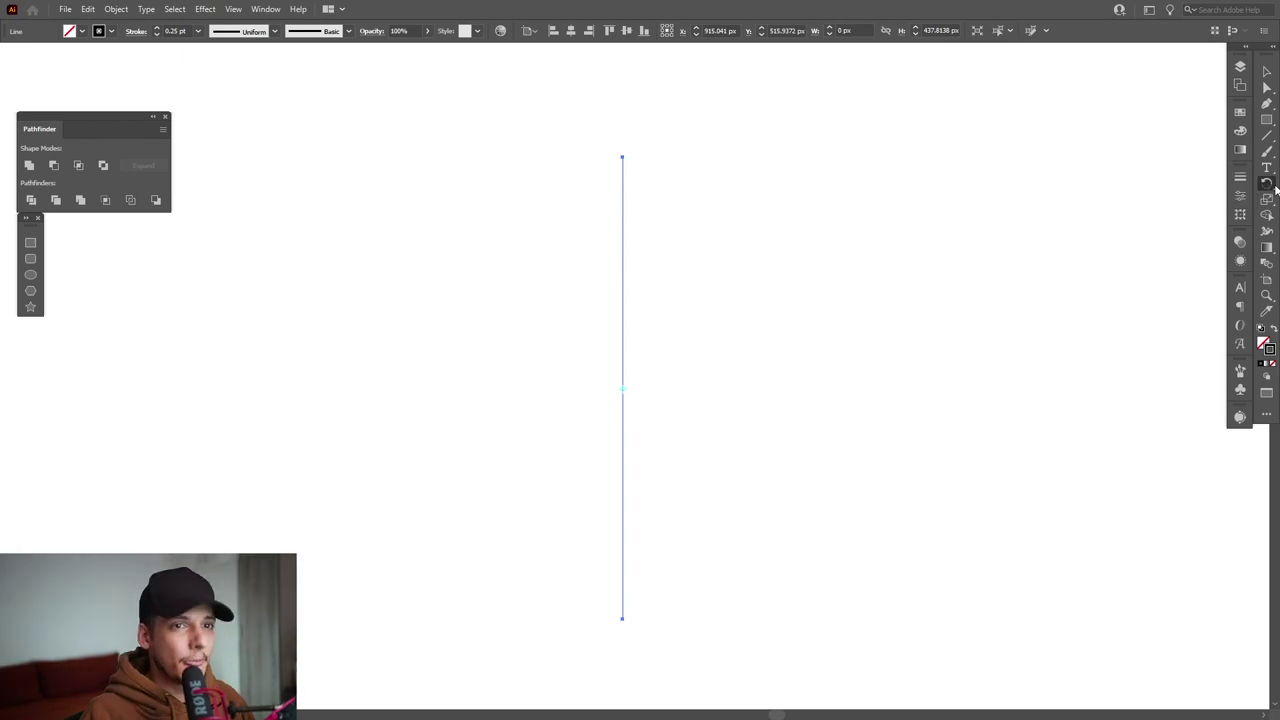
{"action": "double_click", "coordinate": [1268, 185]}
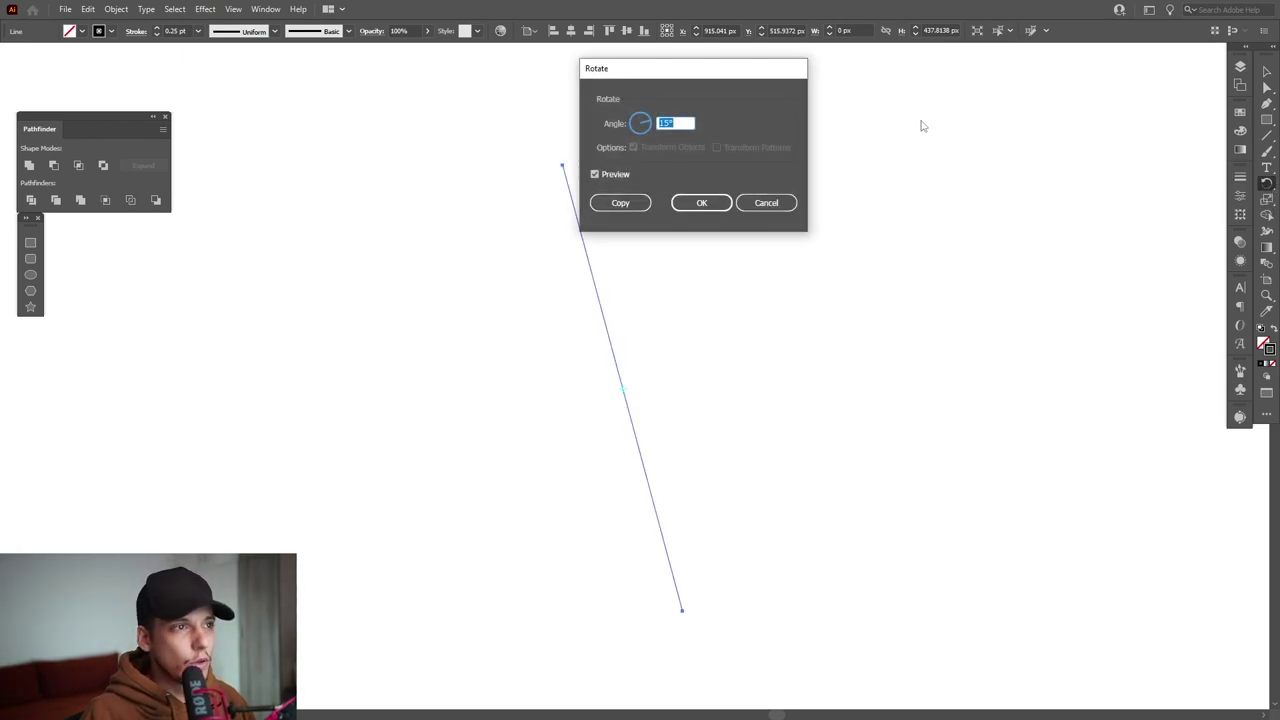
{"action": "left_click", "coordinate": [620, 204]}
- Repeat the 15° rotated copy until the lines fill a full circle of rays
{"action": "key", "text": "ctrl+d"}
{"action": "key", "text": "ctrl+d"}
{"action": "key", "text": "ctrl+d"}
{"action": "key", "text": "ctrl+d"}
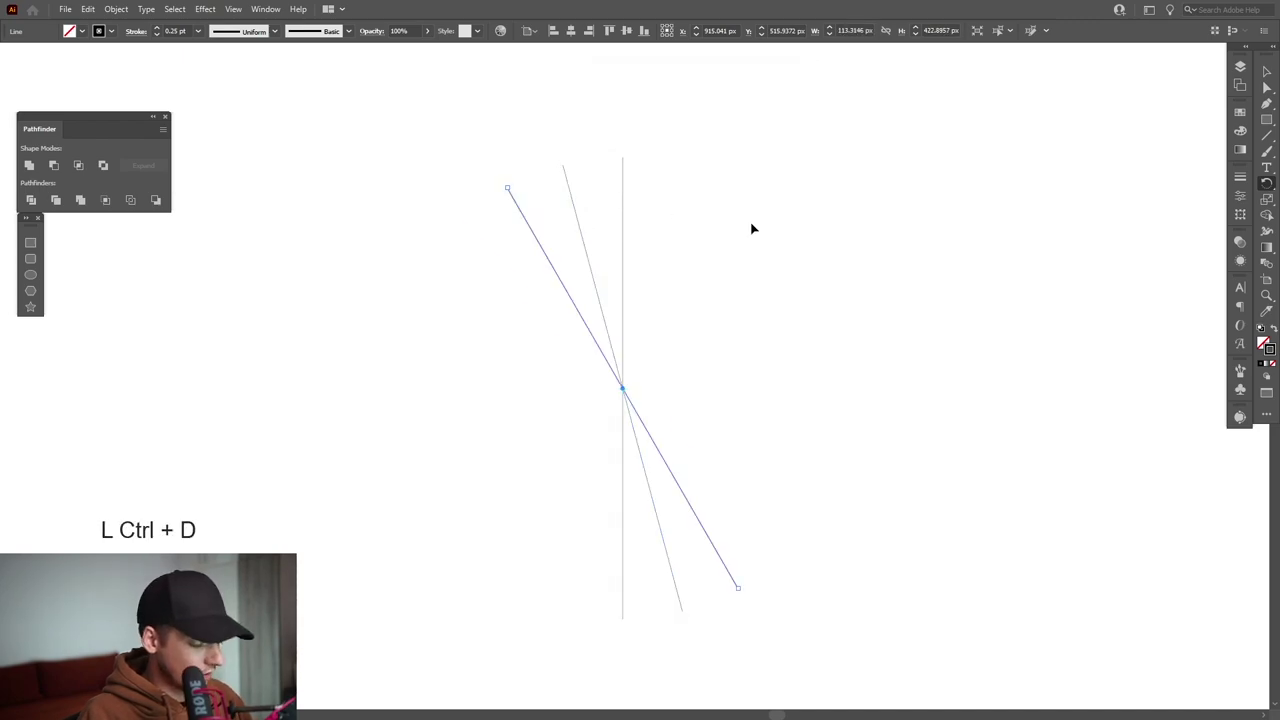
{"action": "key", "text": "ctrl+d"}
{"action": "key", "text": "ctrl+d"}
{"action": "key", "text": "ctrl+d"}
{"action": "key", "text": "ctrl+d"}
{"action": "key", "text": "ctrl+d"}
{"action": "key", "text": "ctrl+d"}
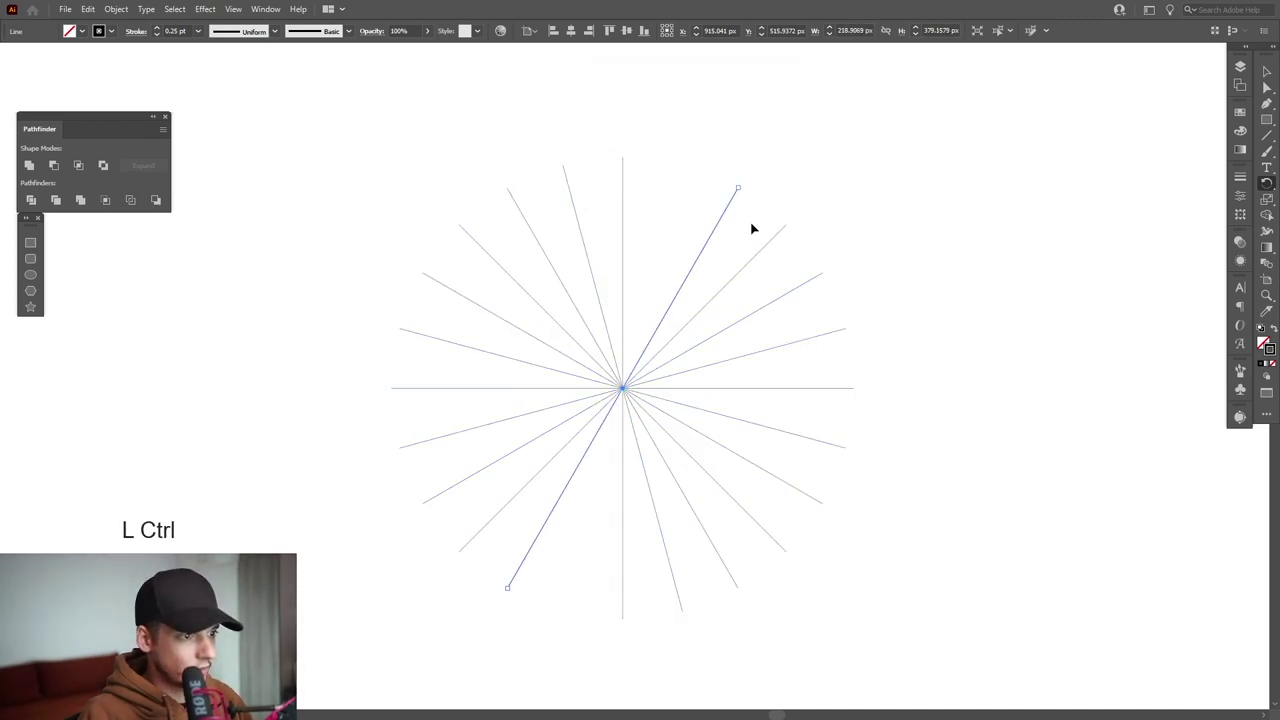
- Select all the radial lines and group them
{"action": "key", "text": "v"}
{"action": "left_click_drag", "start_coordinate": [980, 237], "coordinate": [366, 463]}
{"action": "right_click", "coordinate": [610, 350]}
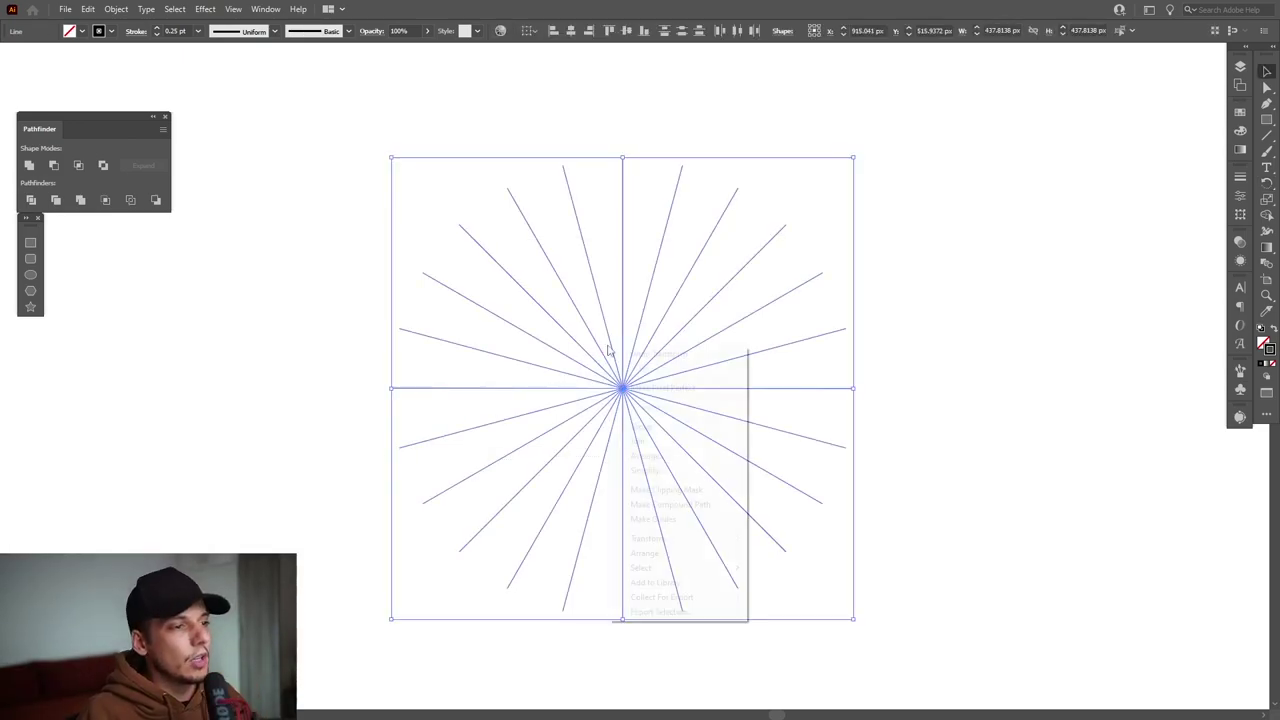
{"action": "left_click", "coordinate": [645, 426]}
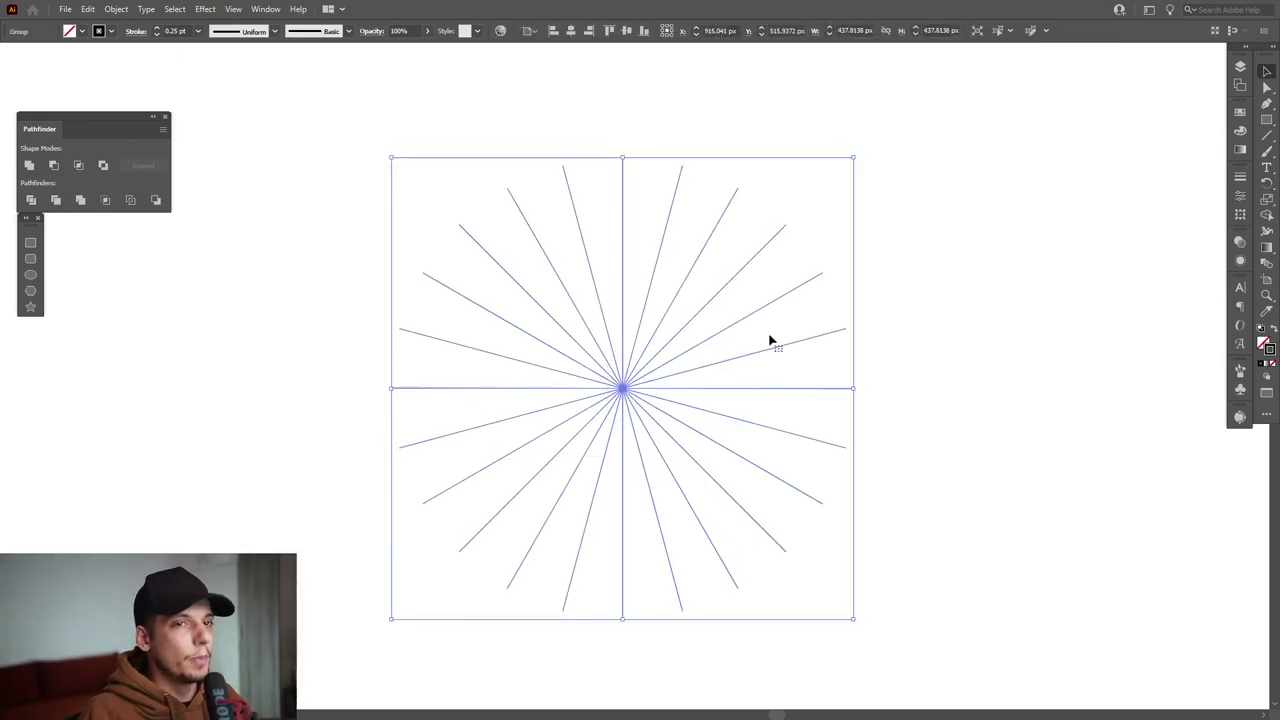
- Rotate the ray group by 7.5° so that a gap between two rays points straight up
{"action": "double_click", "coordinate": [1266, 186]}
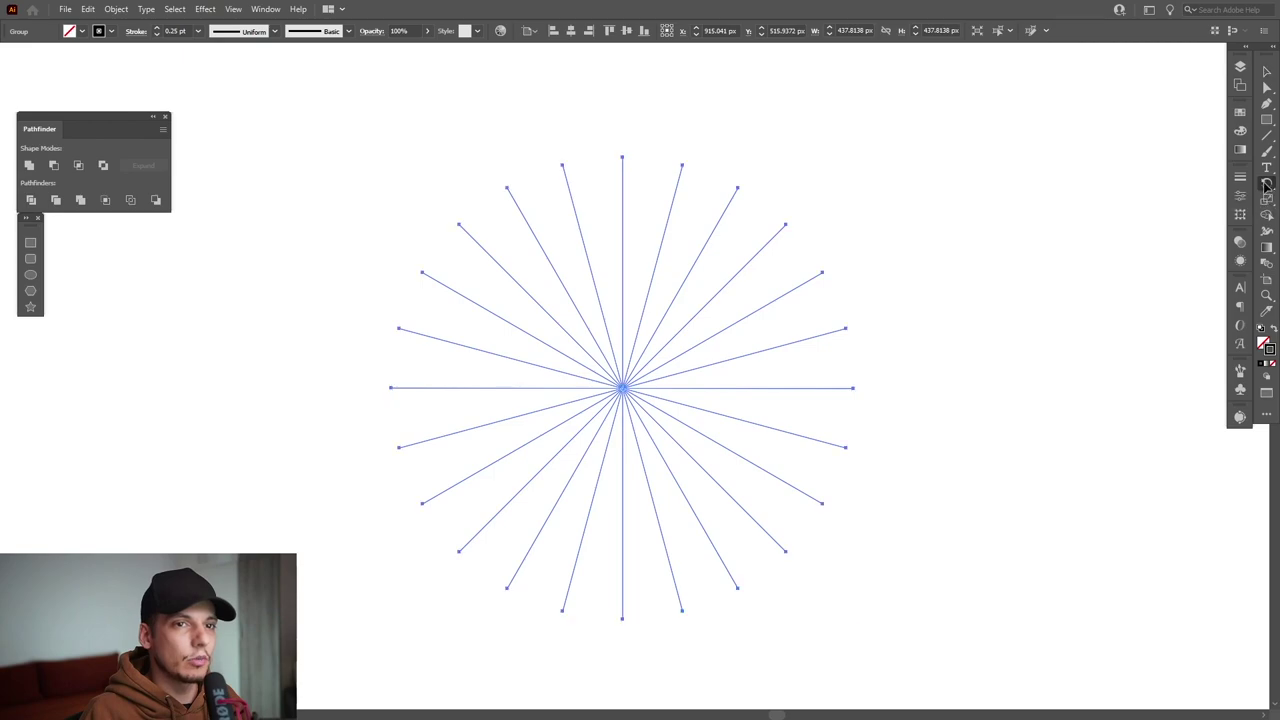
{"action": "left_click_drag", "start_coordinate": [720, 66], "coordinate": [941, 128]}
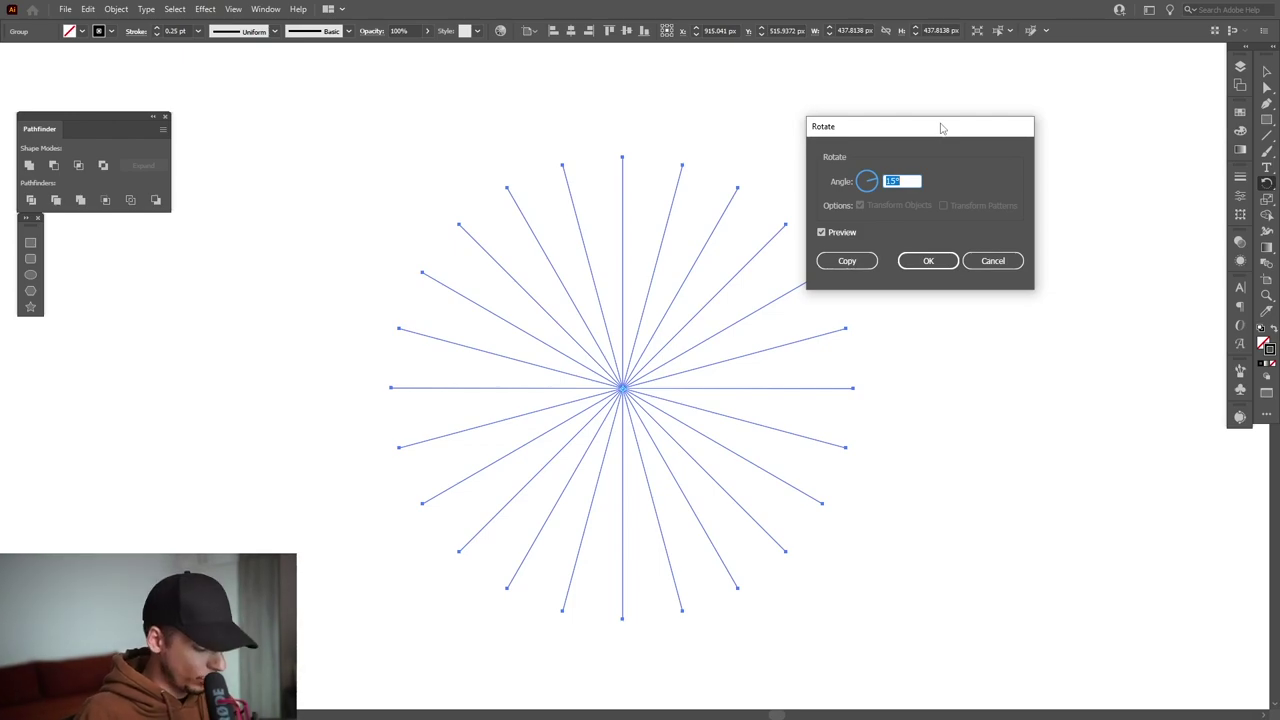
{"action": "type", "text": "7.5"}
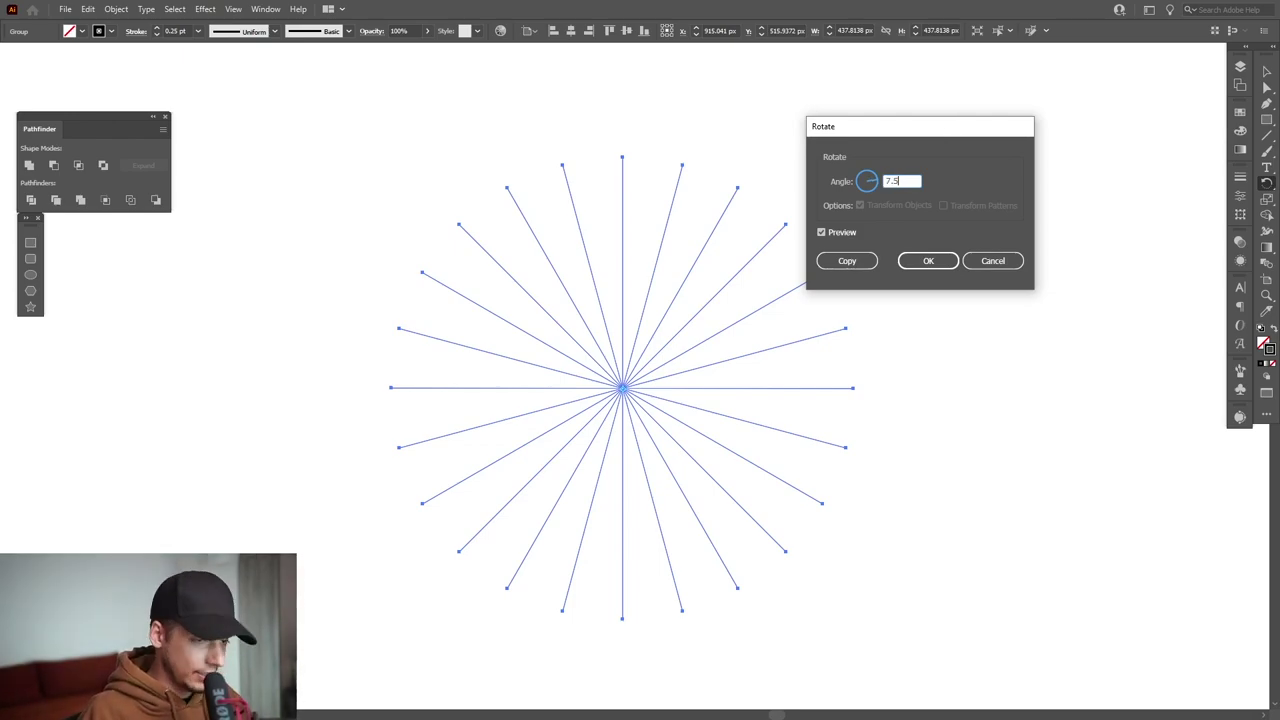
{"action": "left_click", "coordinate": [912, 261]}
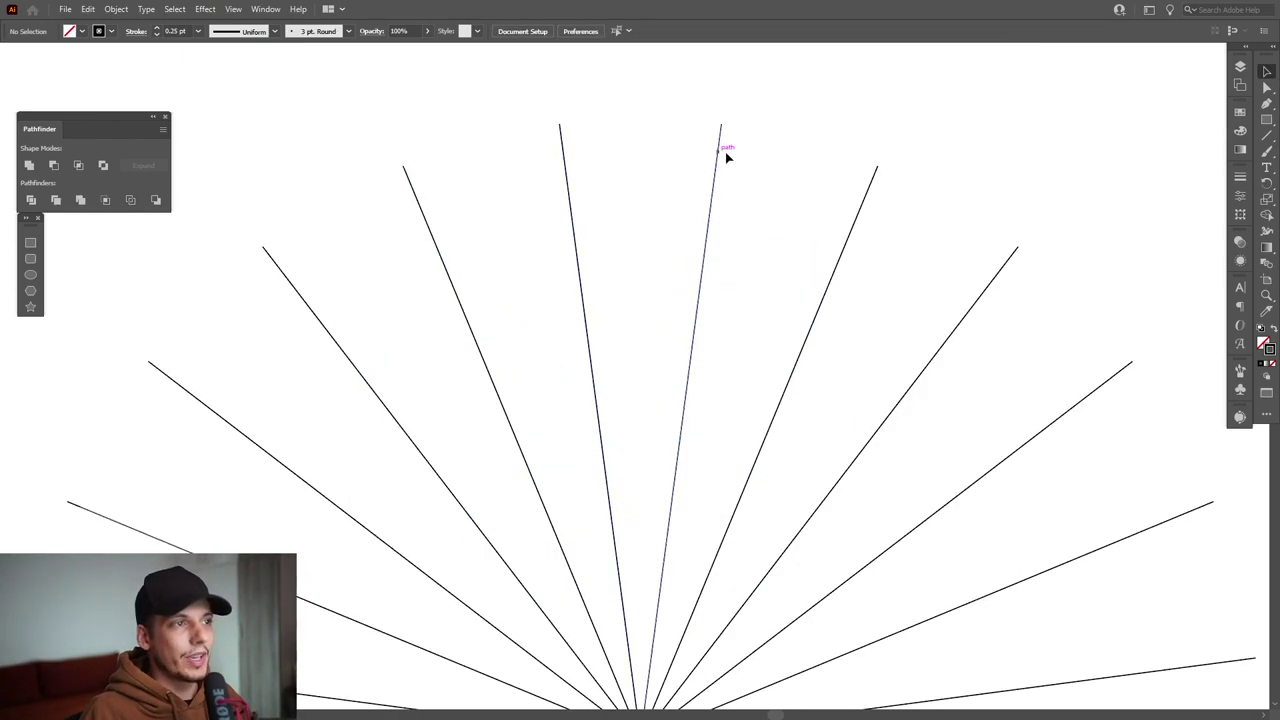
- Draw a vertical Pen line between the two uppermost rays, from just above their ends down towards the centre
{"action": "scroll", "coordinate": [697, 172], "scroll_direction": "down", "scroll_amount": 1}
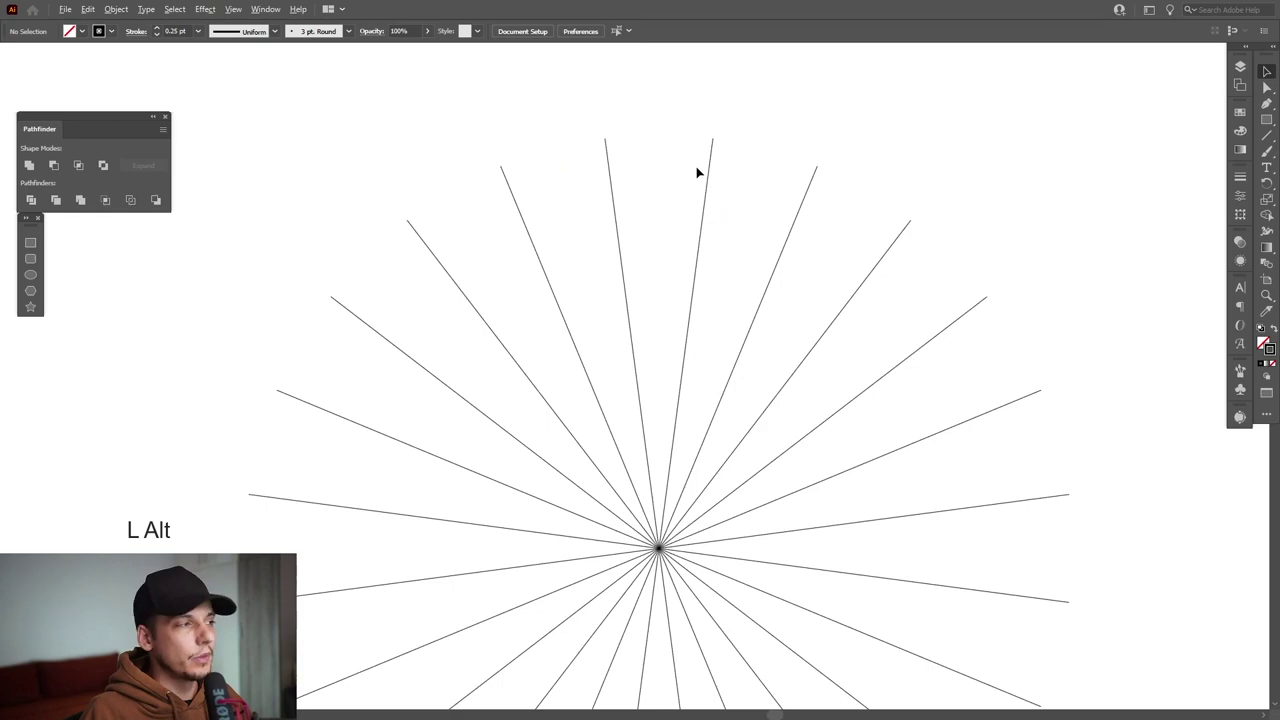
{"action": "left_click", "coordinate": [1266, 103]}
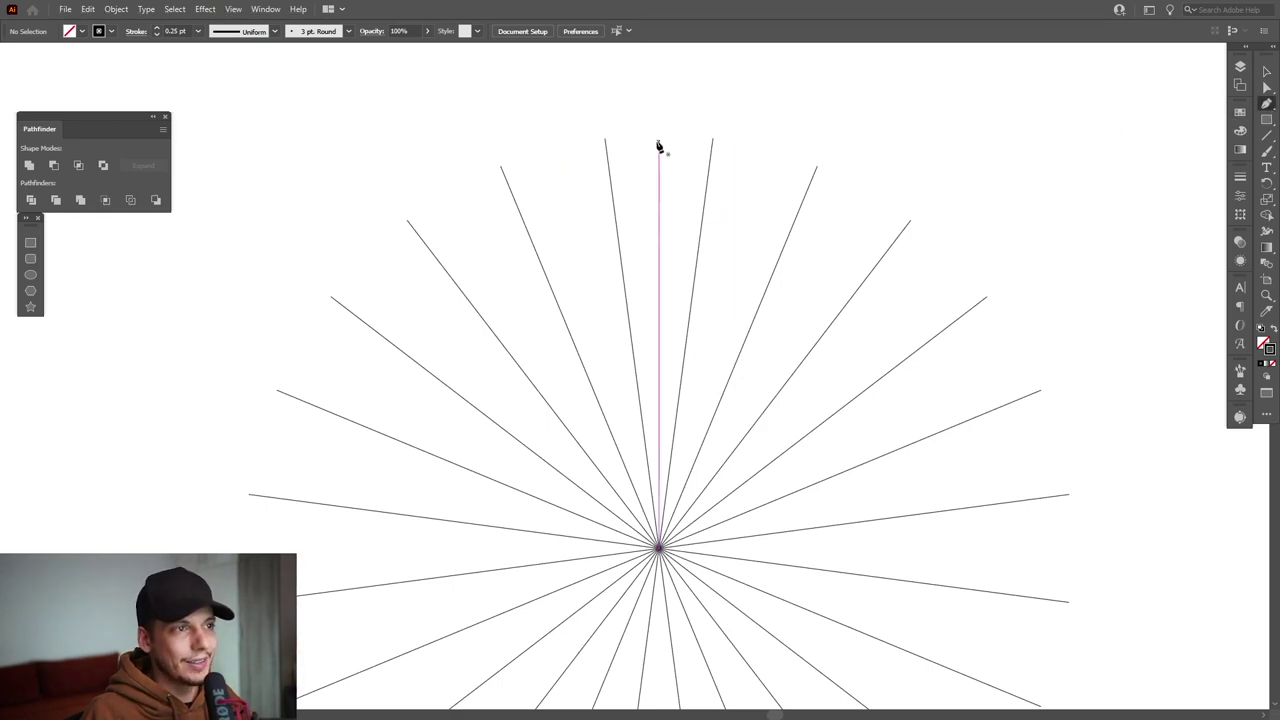
{"action": "left_click", "coordinate": [658, 133]}
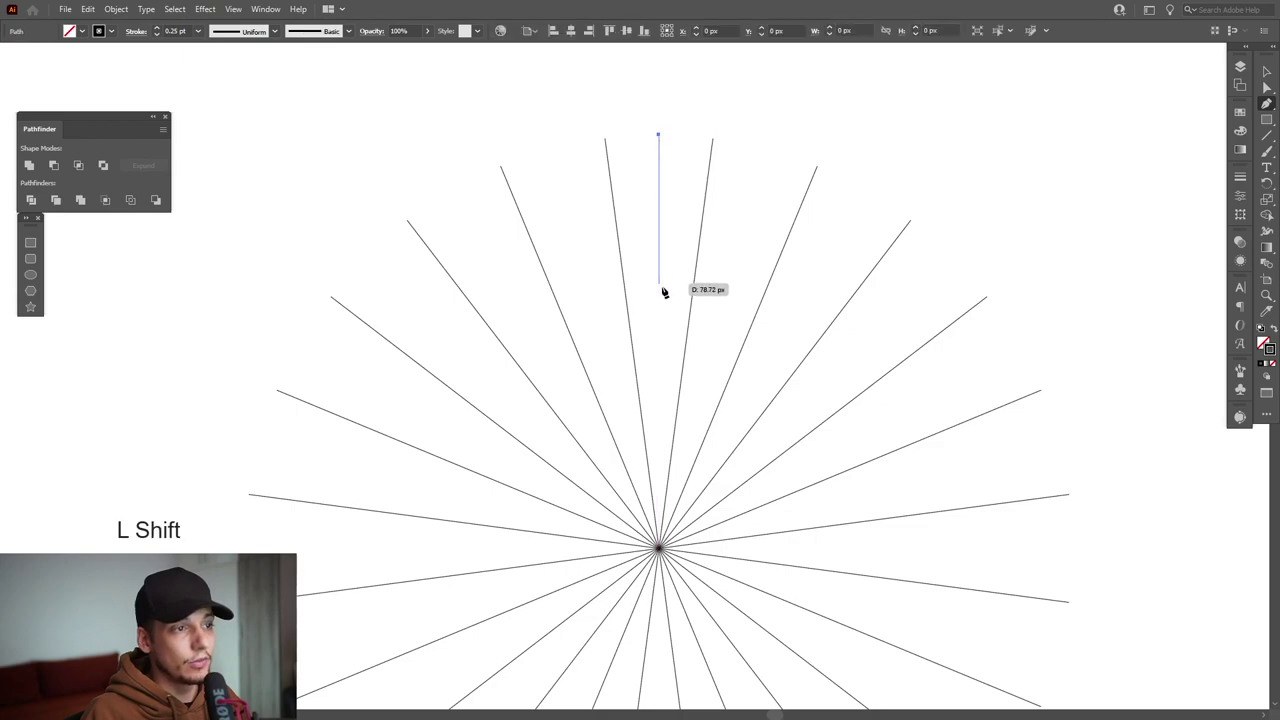
{"action": "left_click", "coordinate": [665, 459], "text": "shift"}
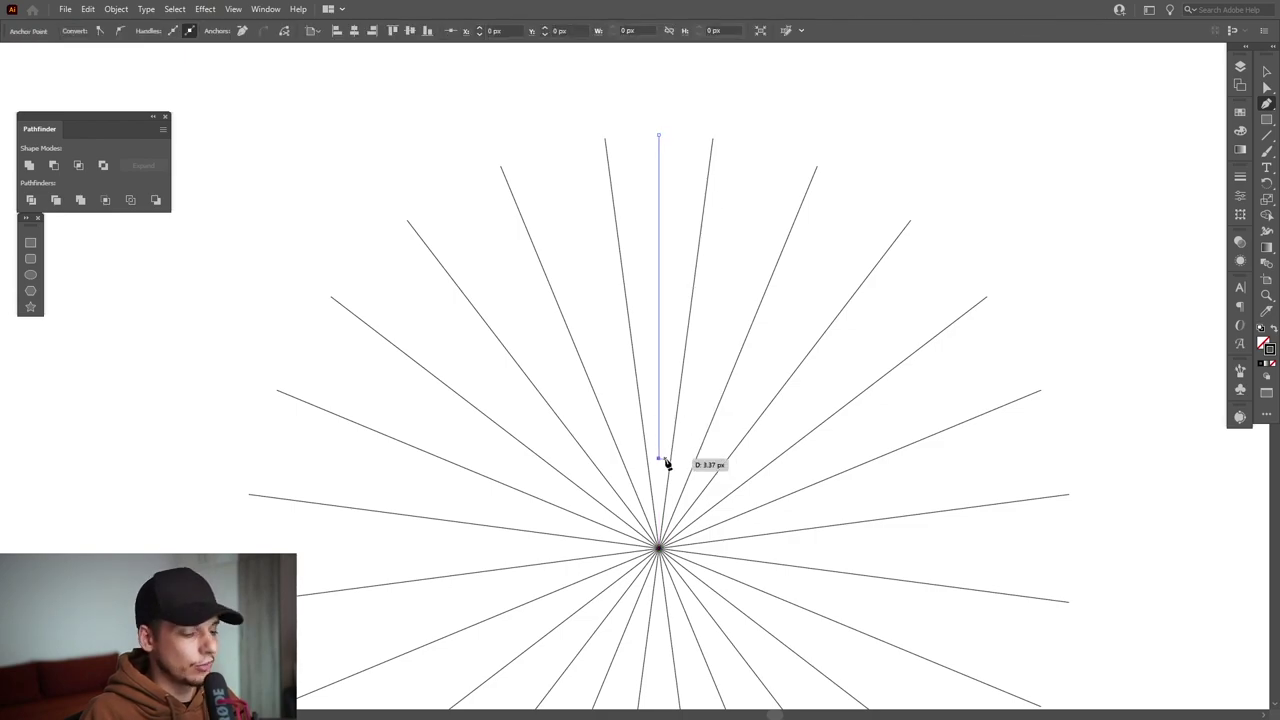
{"action": "key", "text": "v"}
{"action": "left_click", "coordinate": [724, 132]}
- Draw a peaked chevron path about 54 px wide and 11 px high between the two uppermost rays, with its tip on the vertical line
{"action": "scroll", "coordinate": [721, 128], "scroll_direction": "up", "scroll_amount": 1}
{"action": "scroll", "coordinate": [673, 196], "scroll_direction": "up", "scroll_amount": 1}
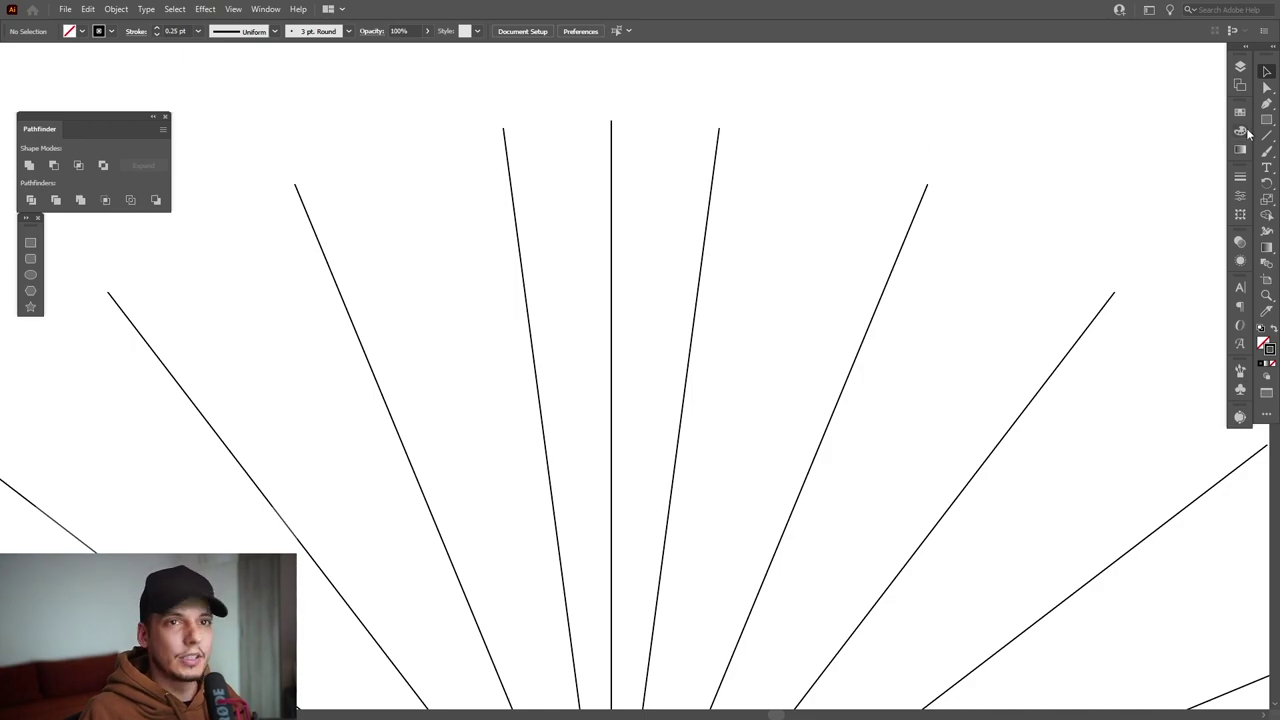
{"action": "scroll", "coordinate": [508, 133], "scroll_direction": "up", "scroll_amount": 2}
{"action": "left_click", "coordinate": [487, 184]}
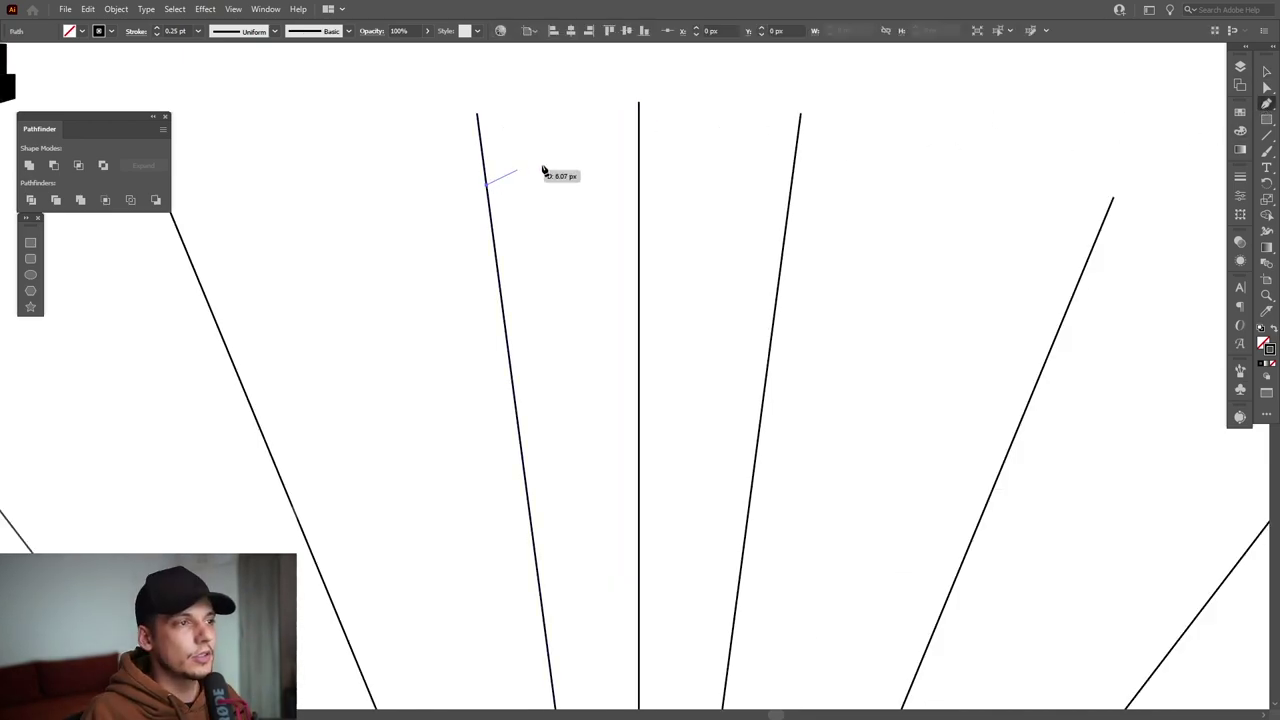
{"action": "left_click", "coordinate": [640, 123]}
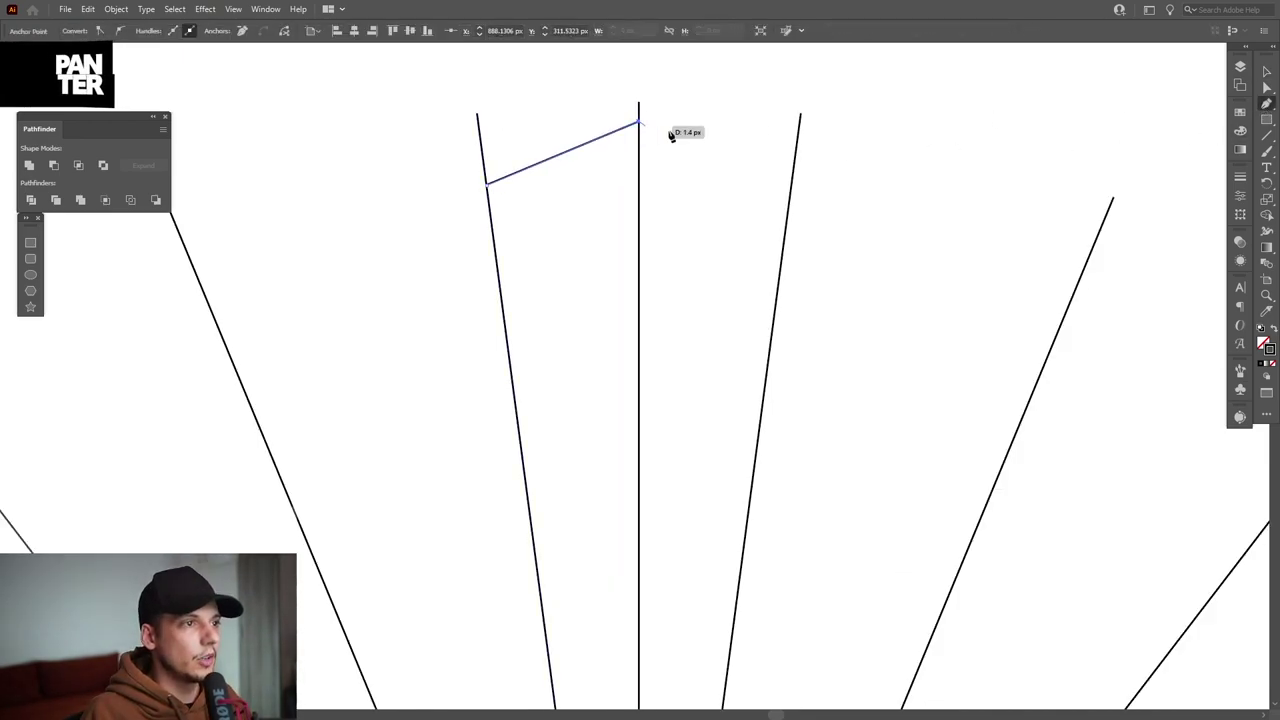
{"action": "left_click", "coordinate": [791, 186]}
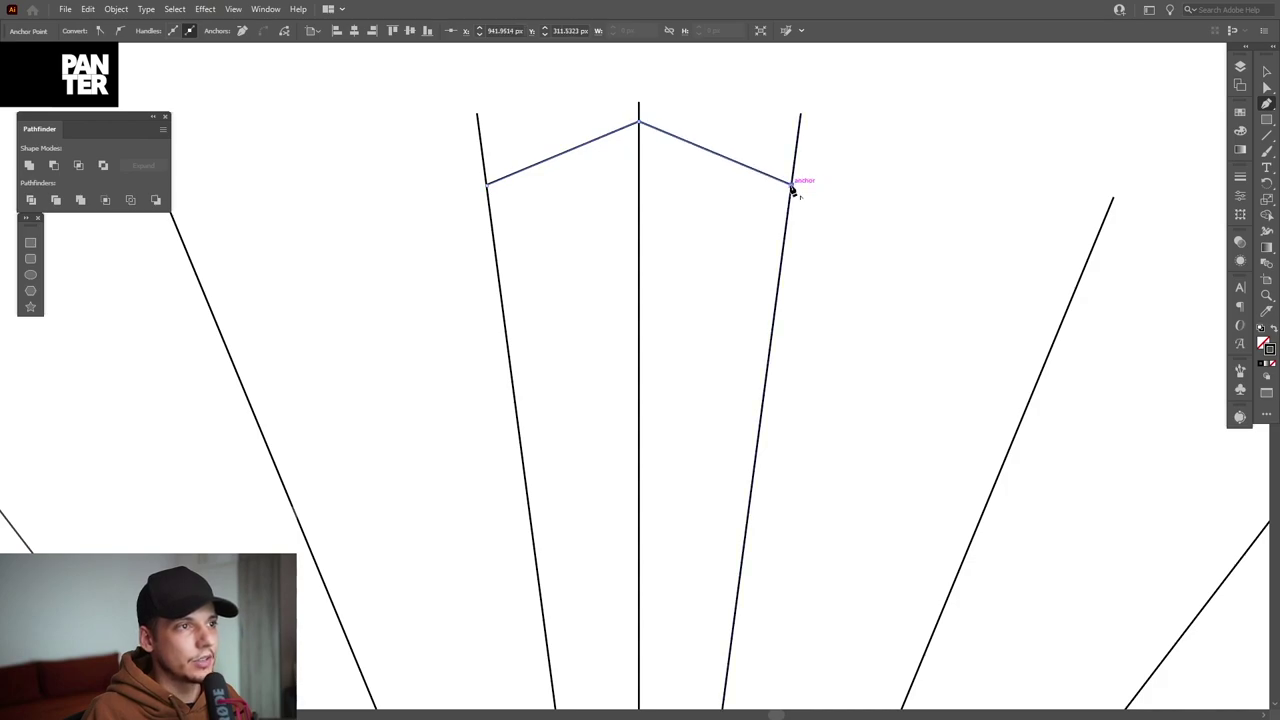
{"action": "key", "text": "v"}
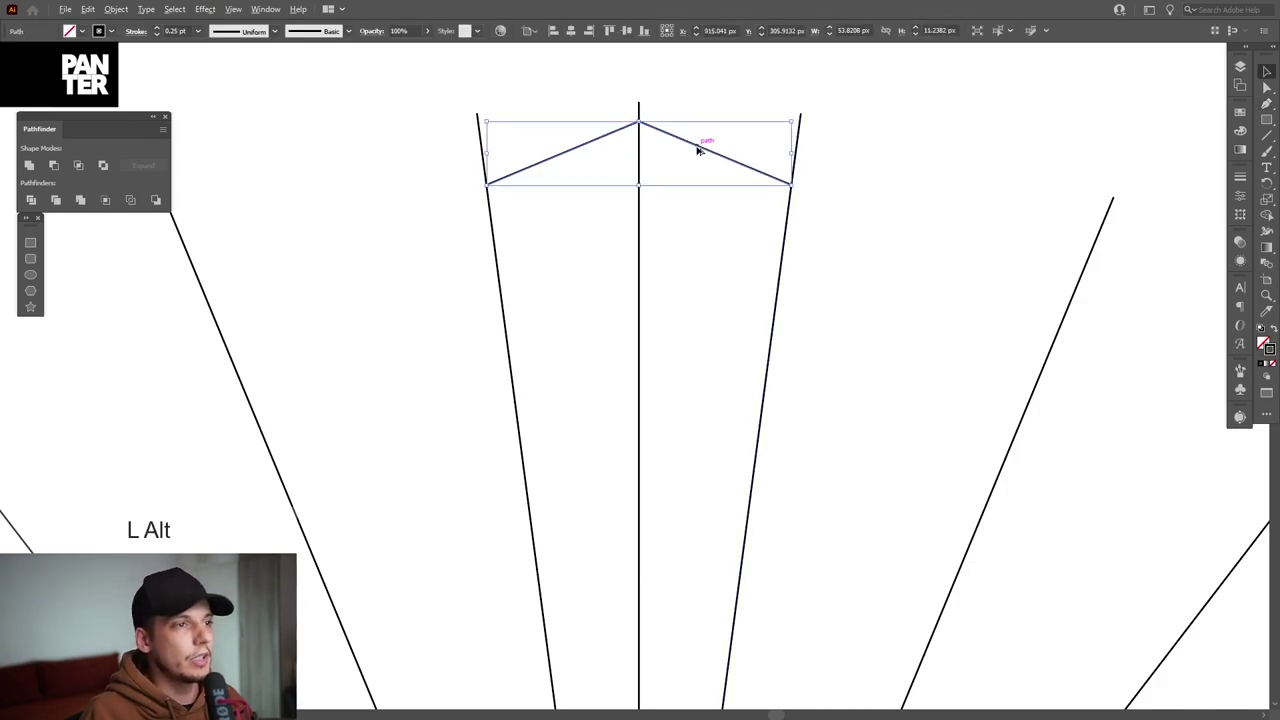
- Duplicate the chevron below the original, flip the copy upside down, and place it across the two uppermost rays
{"action": "left_click_drag", "start_coordinate": [699, 150], "coordinate": [695, 263]}
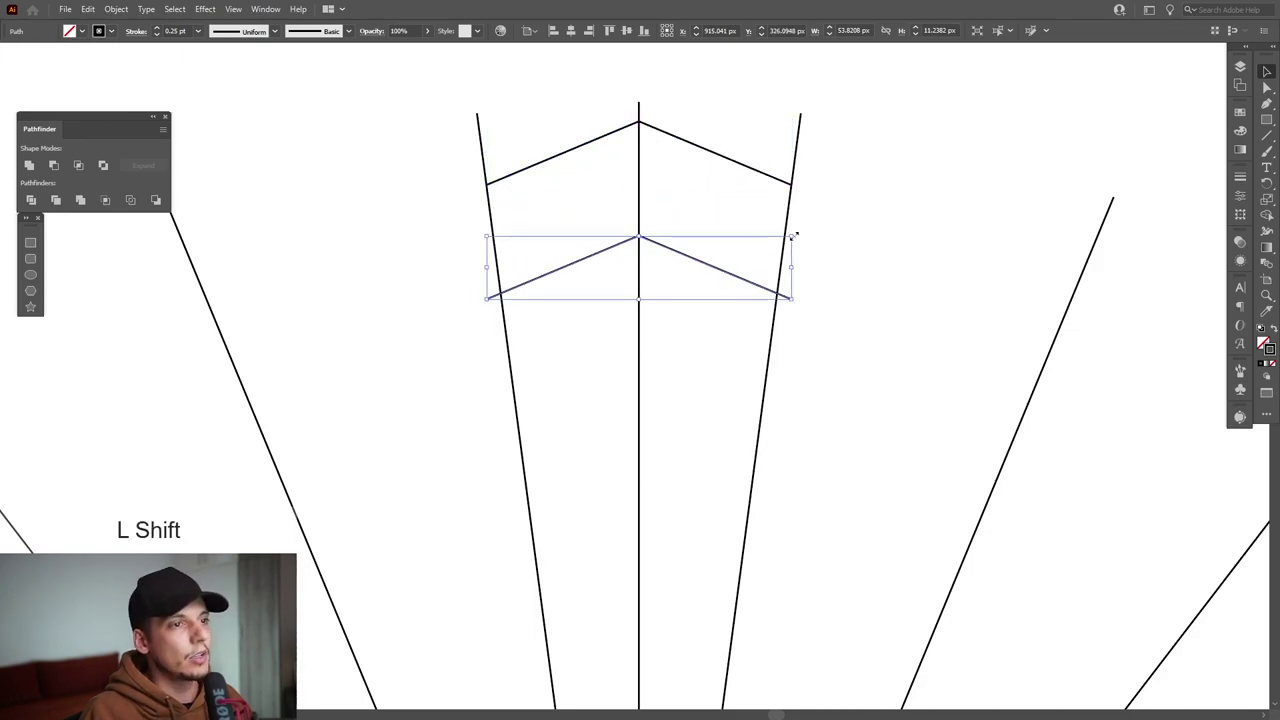
{"action": "left_click_drag", "start_coordinate": [781, 289], "coordinate": [530, 309]}
{"action": "left_click_drag", "start_coordinate": [669, 289], "coordinate": [666, 350]}
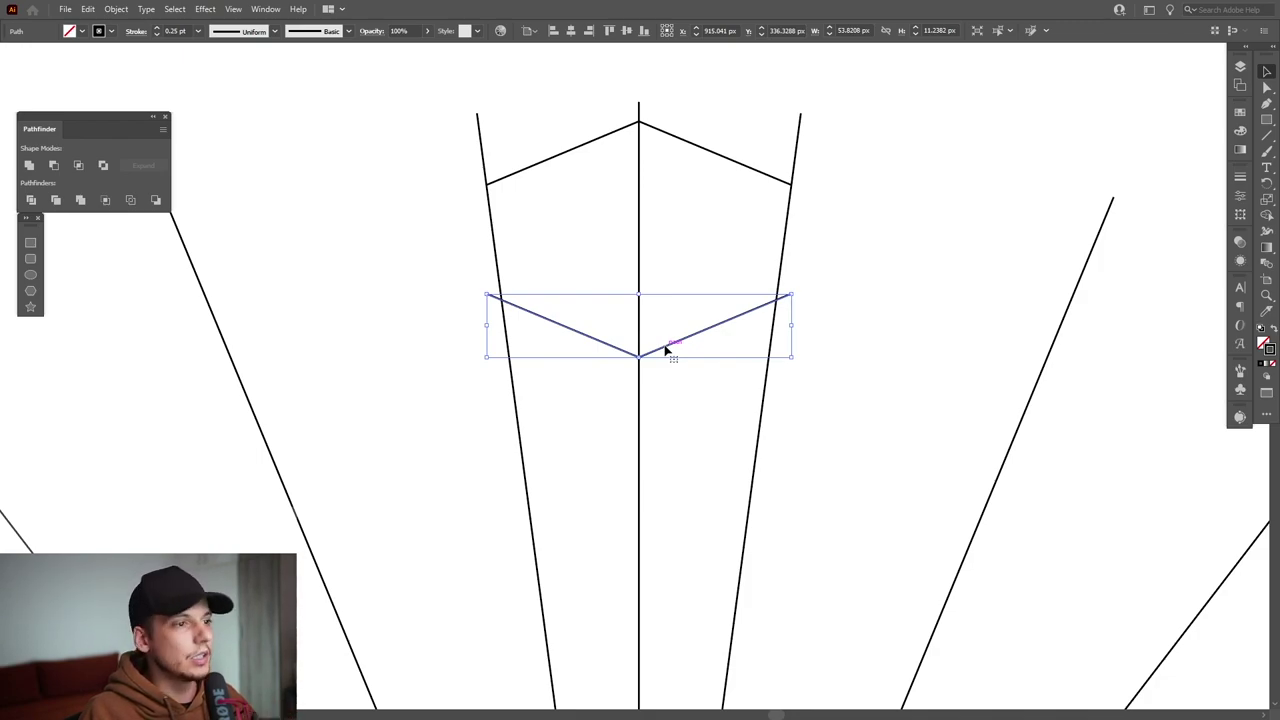
{"action": "mouse_move", "coordinate": [666, 350]}
{"action": "left_mouse_down"}
{"action": "mouse_move", "coordinate": [580, 229]}
{"action": "mouse_move", "coordinate": [515, 177]}
{"action": "mouse_move", "coordinate": [717, 309]}
{"action": "mouse_move", "coordinate": [666, 320]}
{"action": "mouse_move", "coordinate": [669, 336]}
{"action": "left_mouse_up"}
{"action": "left_click", "coordinate": [690, 144]}
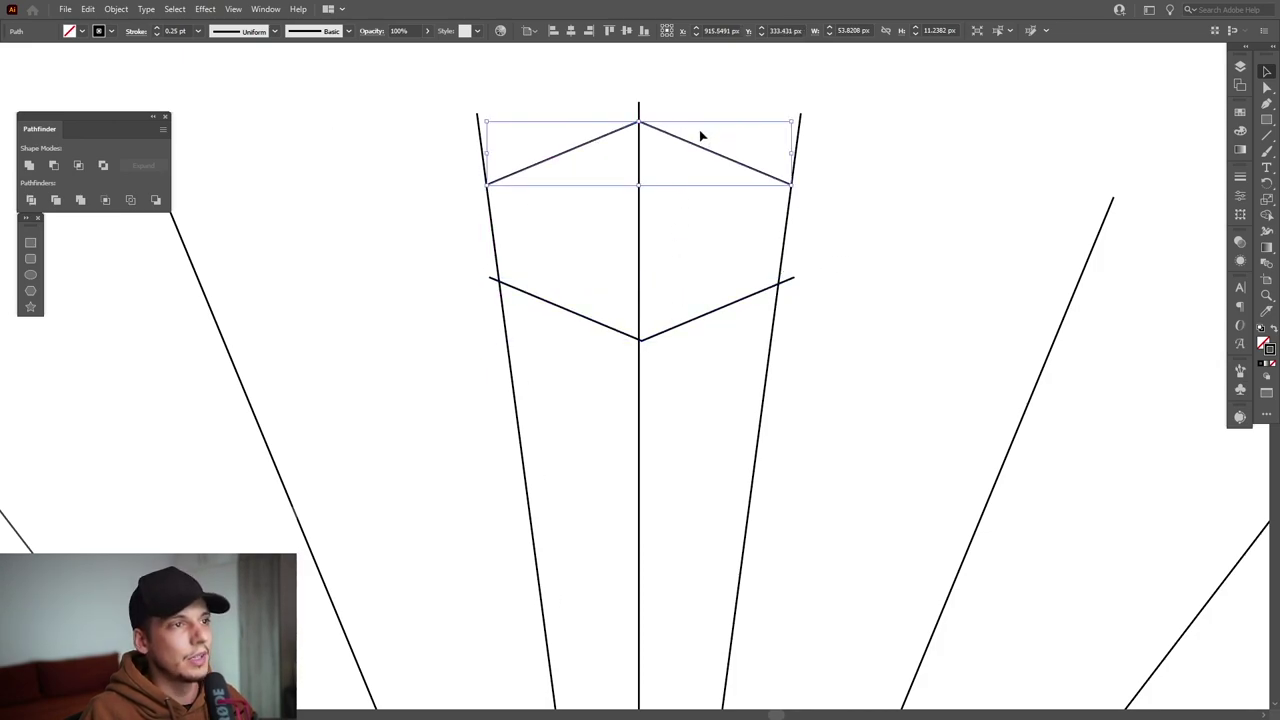
{"action": "left_click_drag", "start_coordinate": [690, 144], "coordinate": [829, 309]}
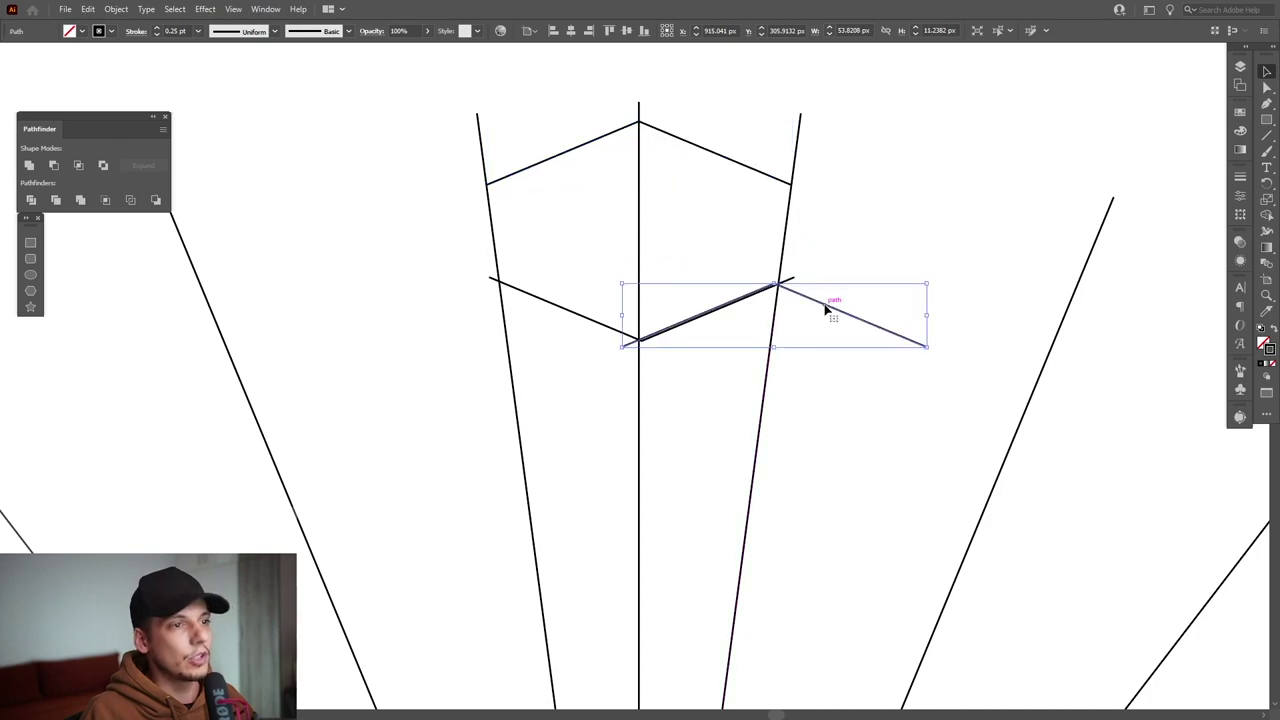
{"action": "key", "text": "ctrl+z"}
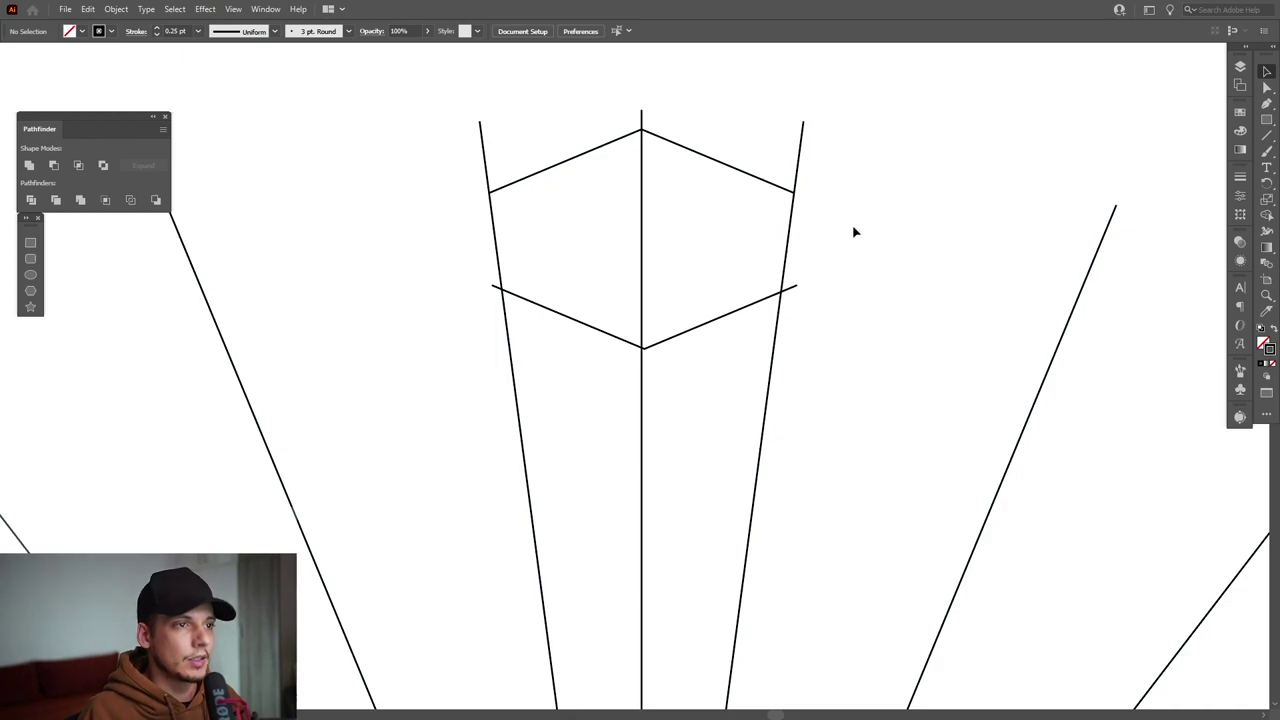
- Group the rays, the vertical centre line and the upper chevron, leaving the flipped chevron out
{"action": "left_click_drag", "start_coordinate": [877, 148], "coordinate": [434, 208]}
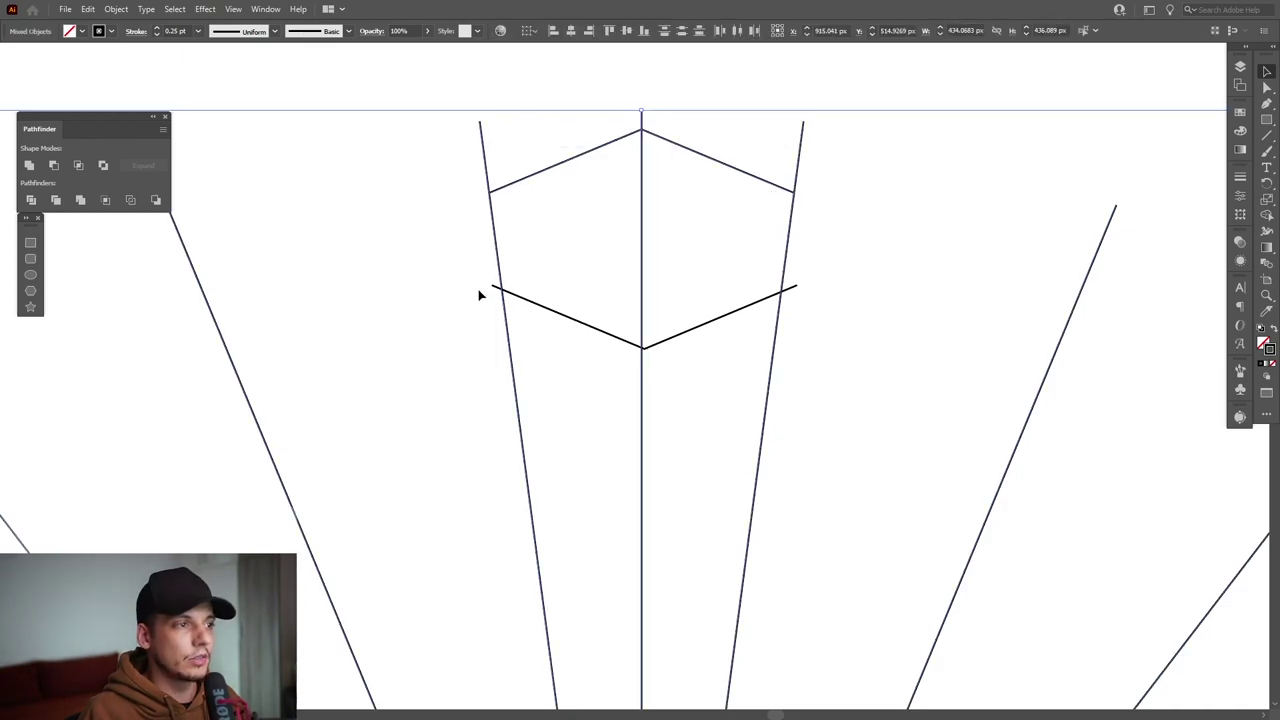
{"action": "left_click", "coordinate": [801, 288], "text": "shift"}
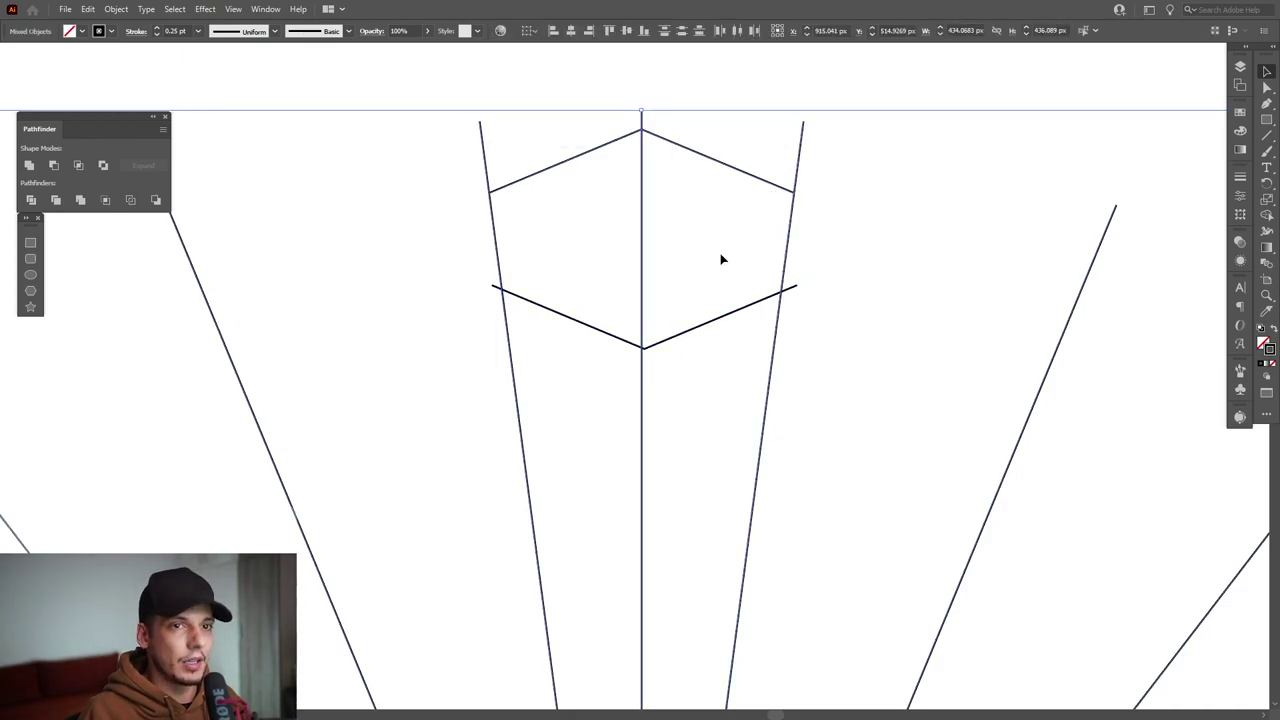
{"action": "right_click", "coordinate": [711, 231]}
{"action": "left_click", "coordinate": [738, 331]}
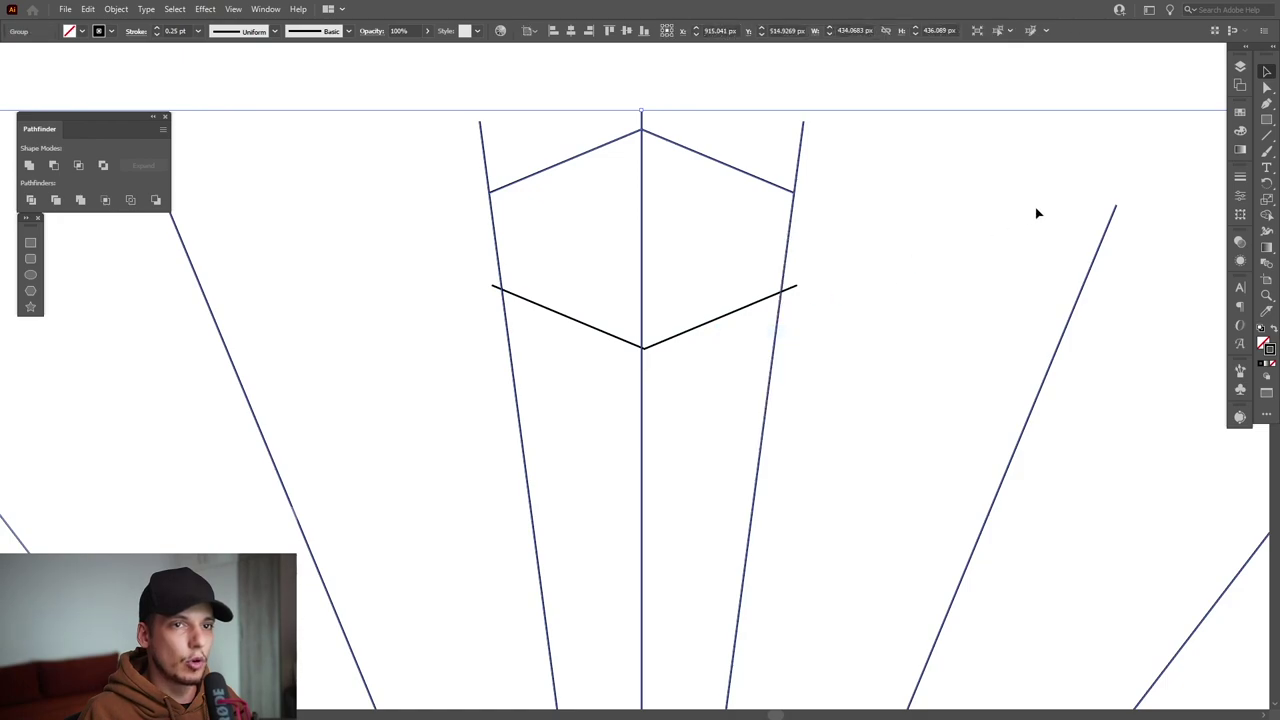
- Rotate the group of rays, centre line and upper chevron by -7.5° without making a copy
{"action": "double_click", "coordinate": [1265, 184]}
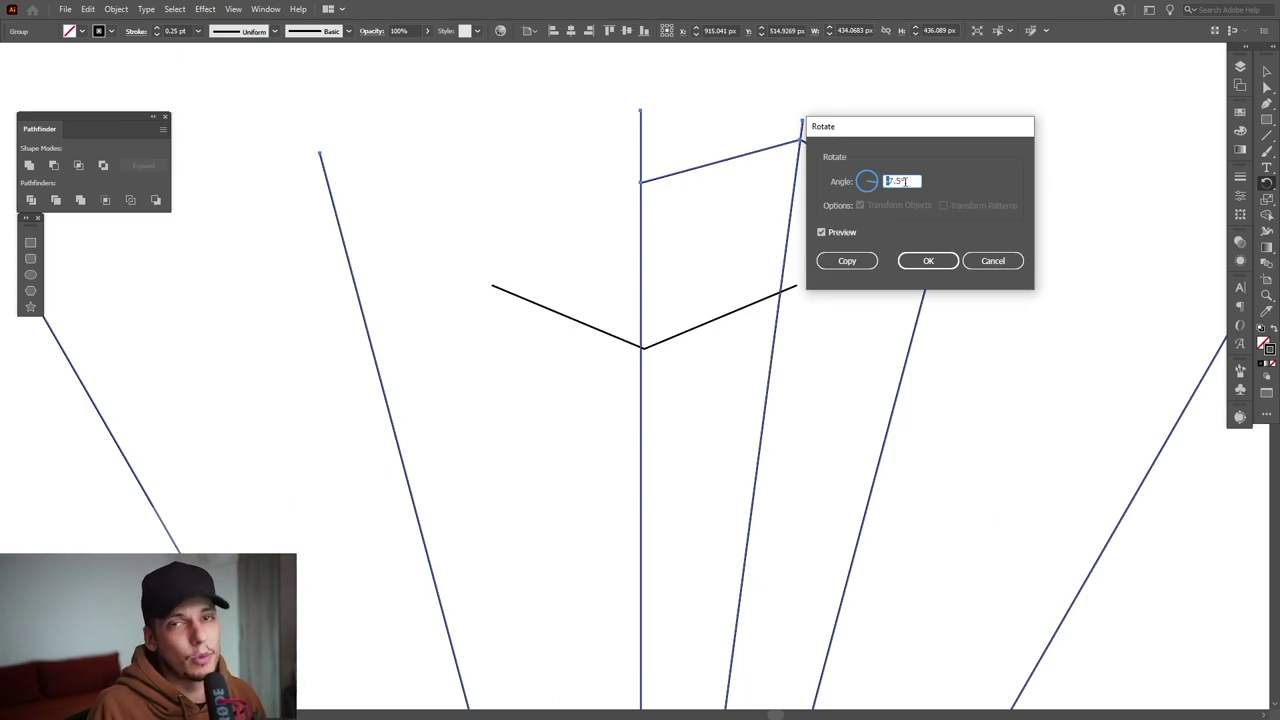
{"action": "left_click", "coordinate": [946, 261]}
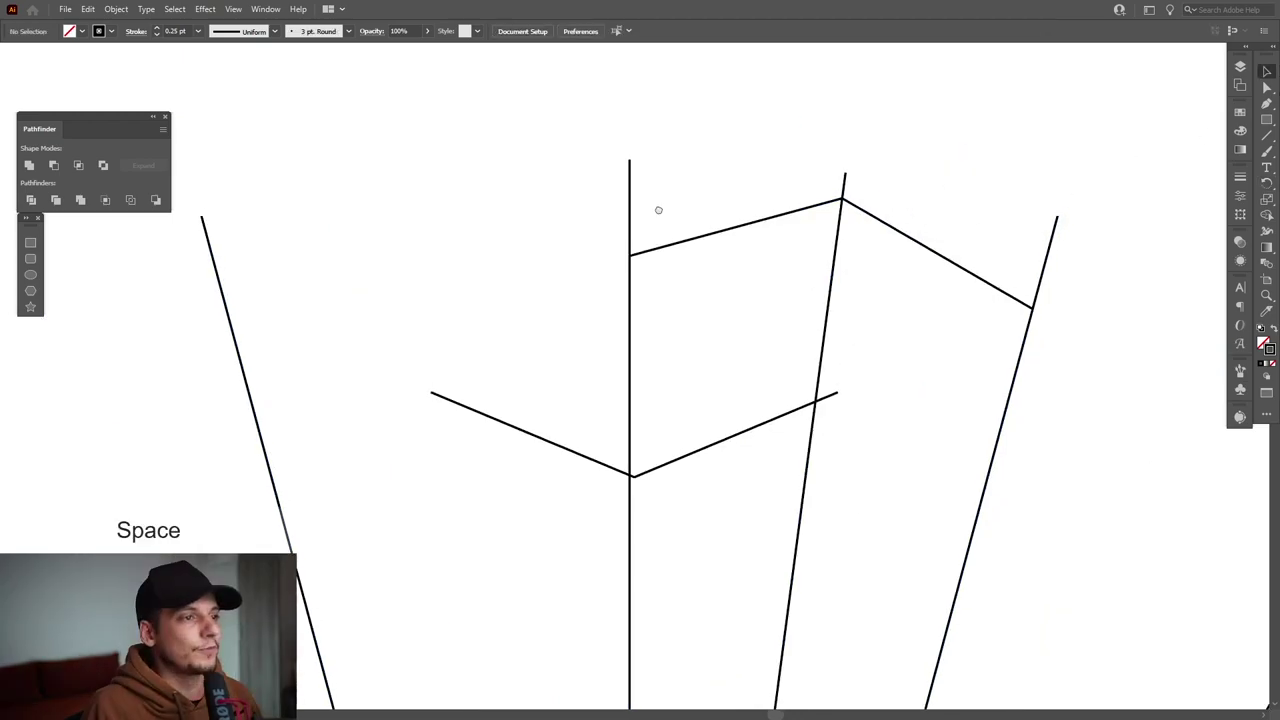
- Move the flipped chevron up until its tip meets the raised chevron's end on the vertical ray, and delete it
{"action": "left_click_drag", "start_coordinate": [729, 440], "coordinate": [757, 230]}
{"action": "scroll", "coordinate": [630, 190], "scroll_direction": "up", "scroll_amount": 2}
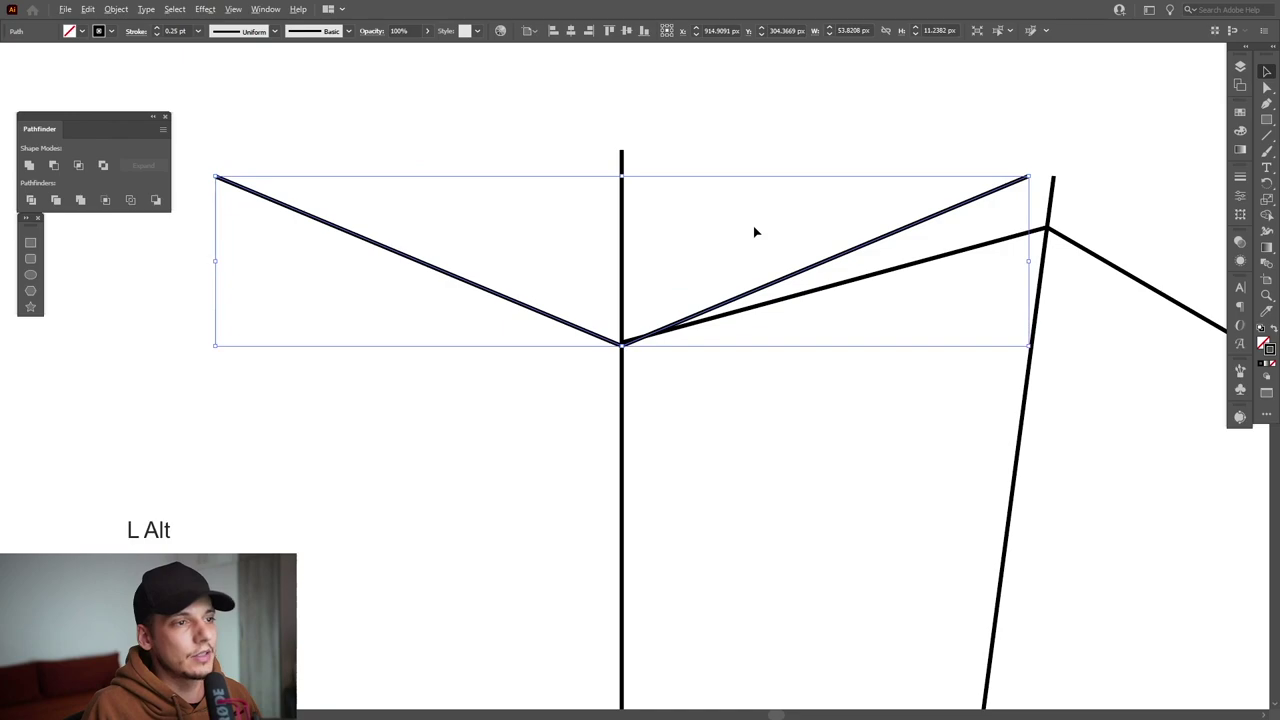
{"action": "scroll", "coordinate": [755, 231], "scroll_direction": "down", "scroll_amount": 1}
{"action": "scroll", "coordinate": [756, 231], "scroll_direction": "up", "scroll_amount": 1}
{"action": "scroll", "coordinate": [630, 345], "scroll_direction": "up", "scroll_amount": 1}
{"action": "left_click_drag", "start_coordinate": [619, 339], "coordinate": [619, 334]}
{"action": "scroll", "coordinate": [650, 314], "scroll_direction": "down", "scroll_amount": 2}
{"action": "left_click_drag", "start_coordinate": [691, 277], "coordinate": [683, 289]}
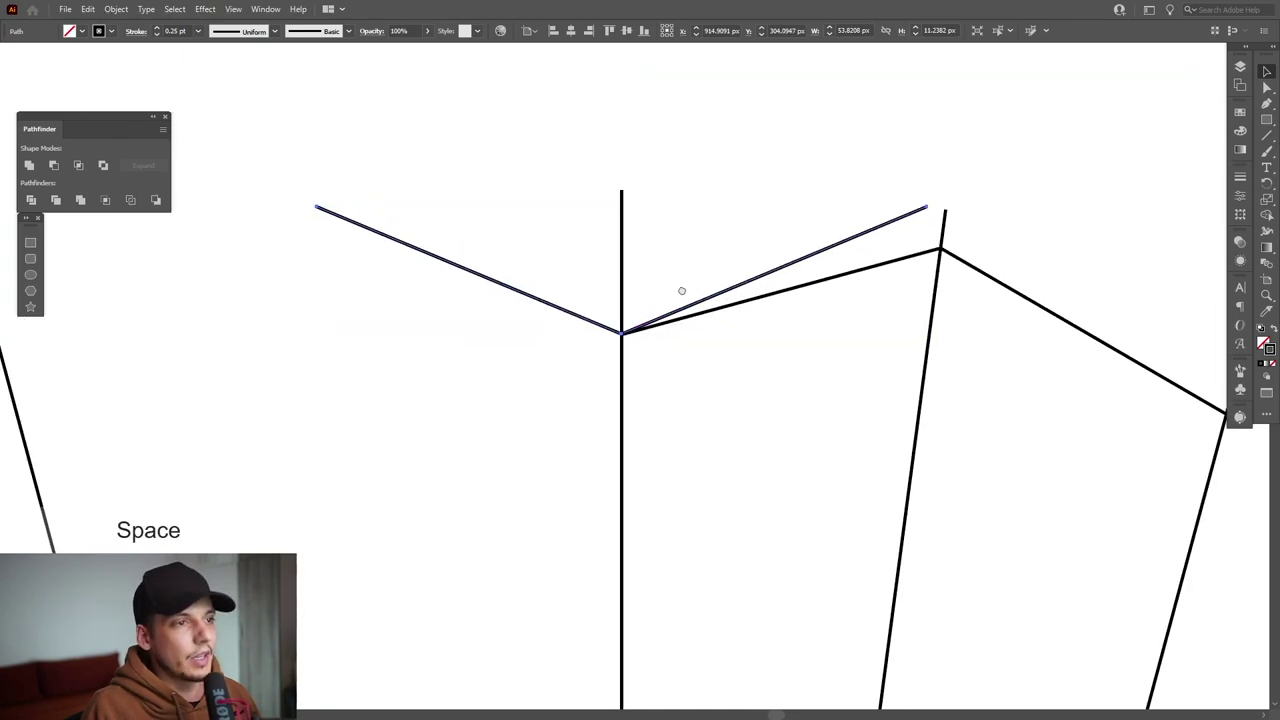
{"action": "key", "text": "Delete"}
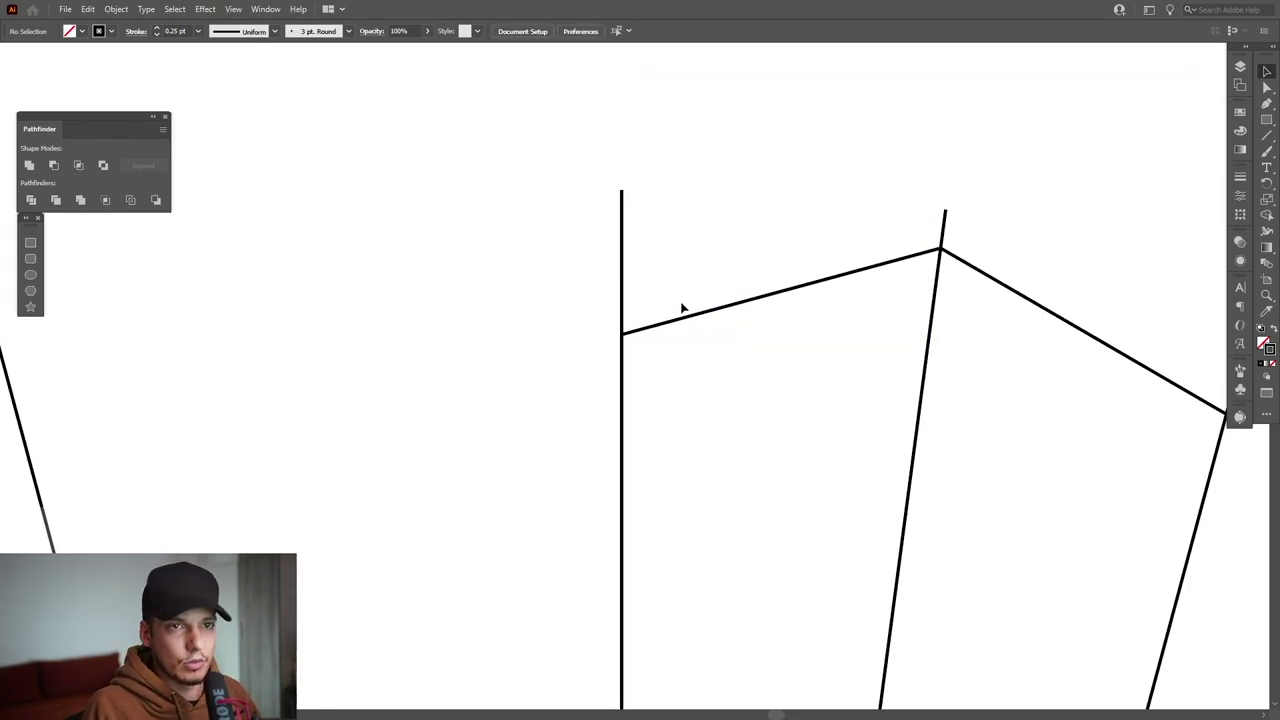
- Lock Layer 1 with the ray group and add a new empty layer above it
{"action": "key", "text": "ctrl+a"}
{"action": "left_click", "coordinate": [1238, 68]}
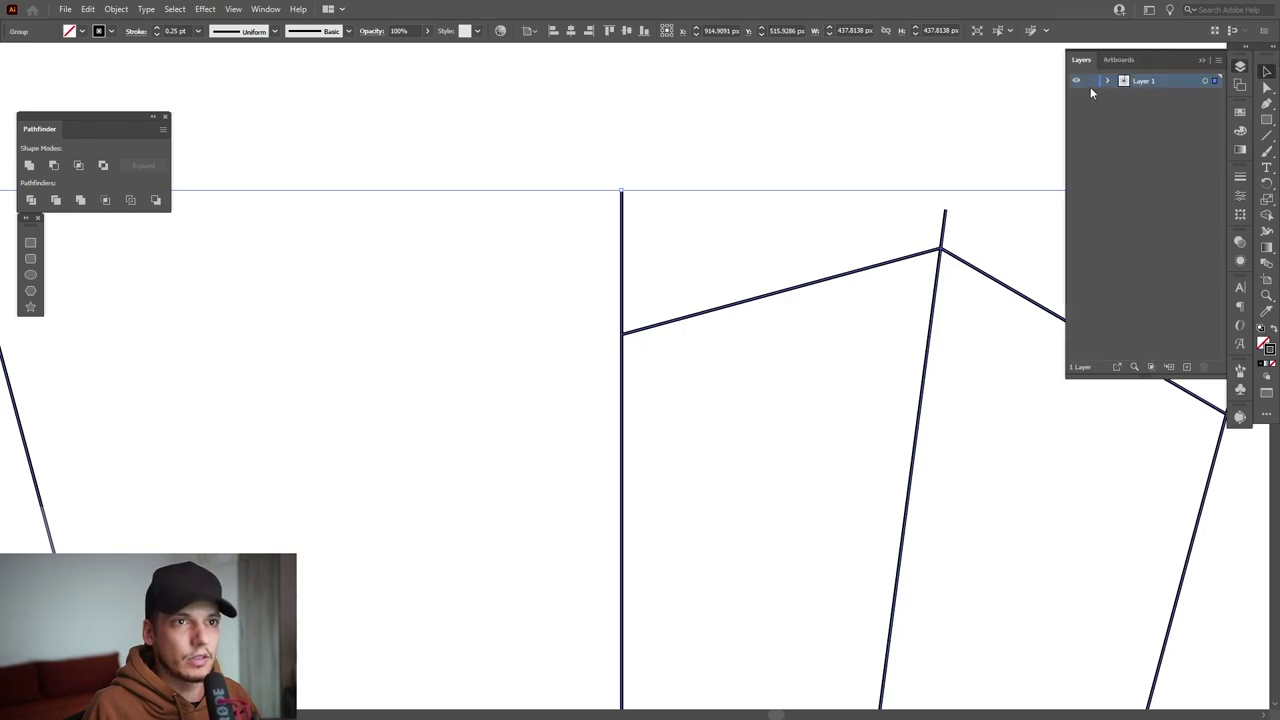
{"action": "left_click", "coordinate": [1124, 117]}
{"action": "left_click", "coordinate": [1187, 367]}
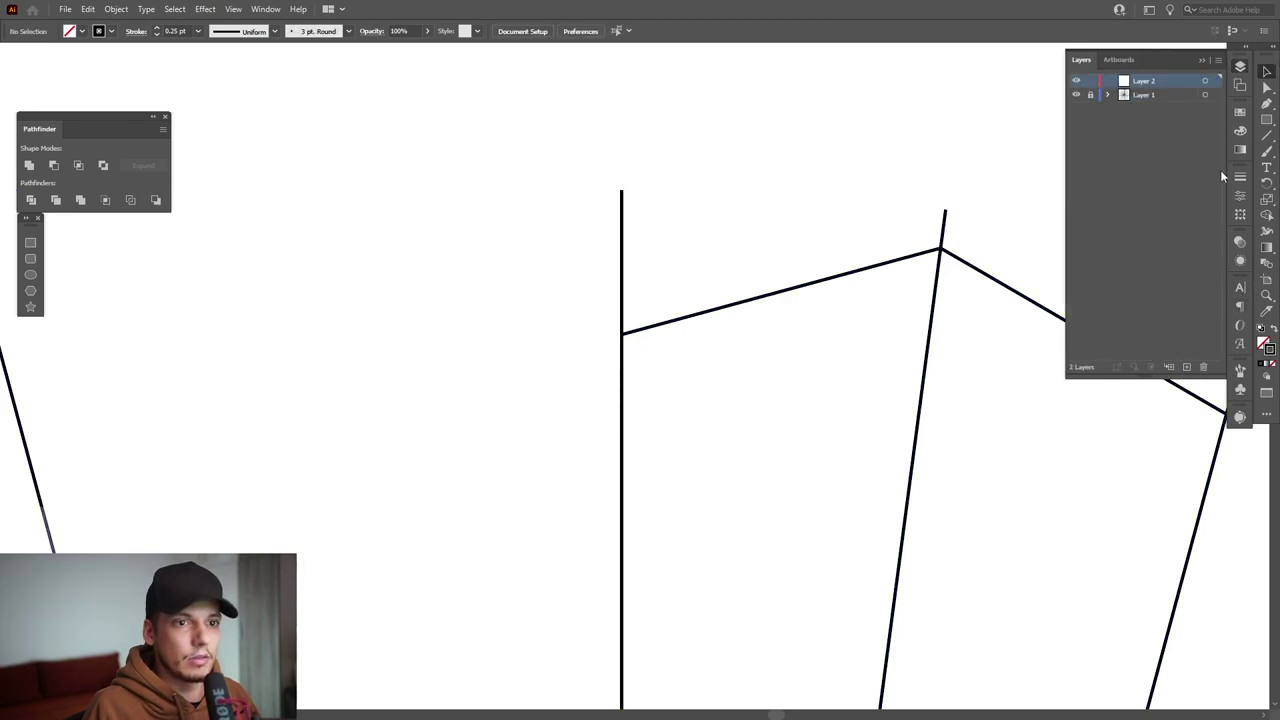
{"action": "left_click", "coordinate": [1204, 62]}
- Draw a closed right triangle with the Pen tool, about 28 px wide and 7.6 px high, from the chevron's peak to the vertical ray
{"action": "left_click", "coordinate": [1266, 103]}
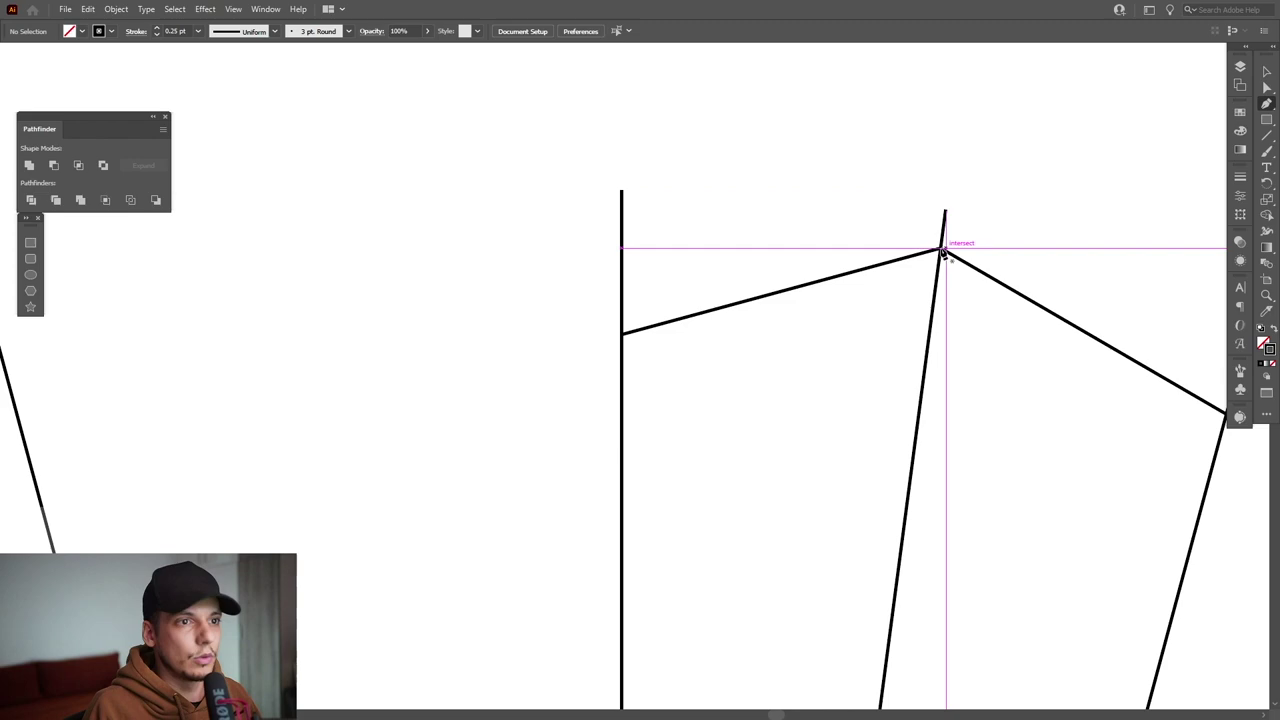
{"action": "left_click", "coordinate": [941, 252]}
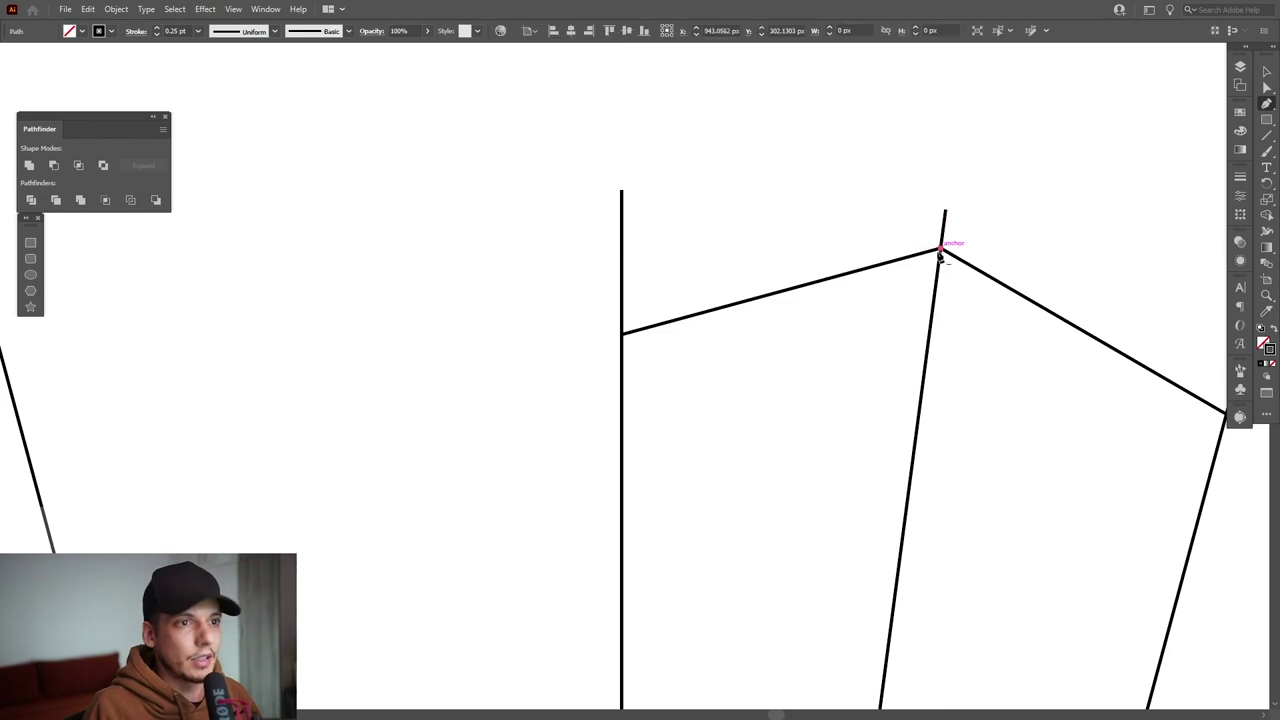
{"action": "left_click", "coordinate": [622, 333]}
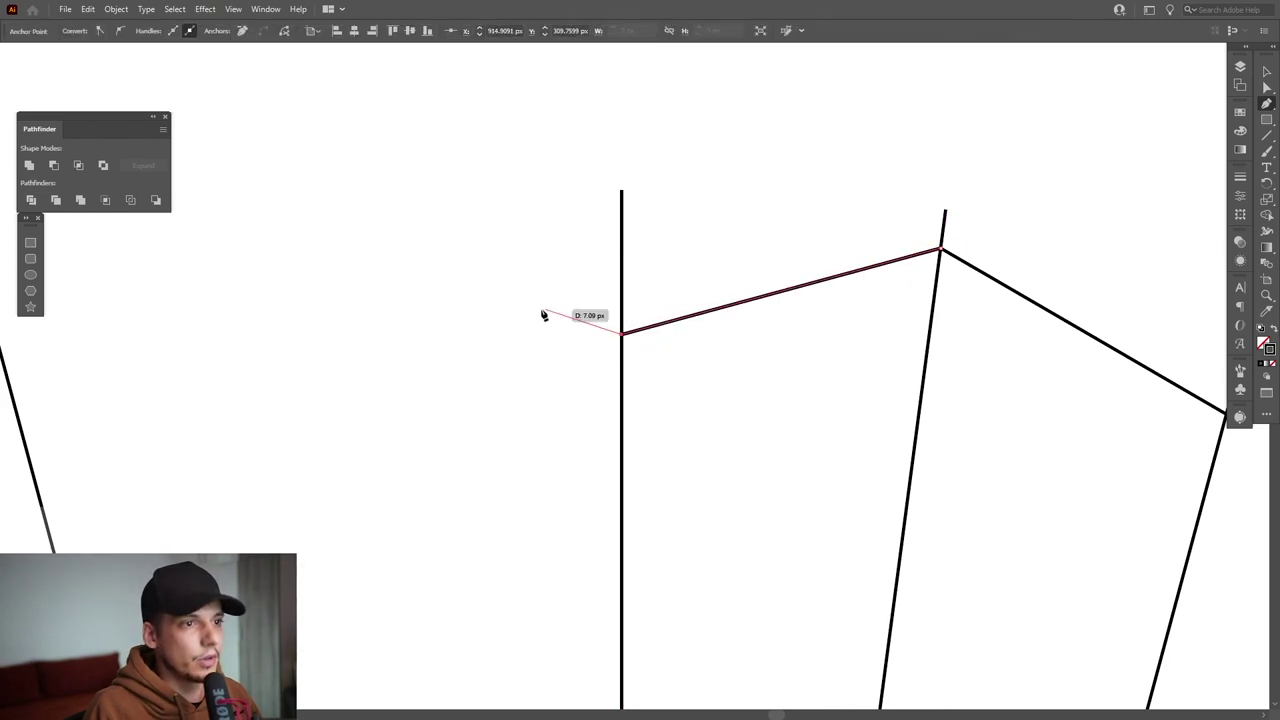
{"action": "left_click", "coordinate": [940, 249]}
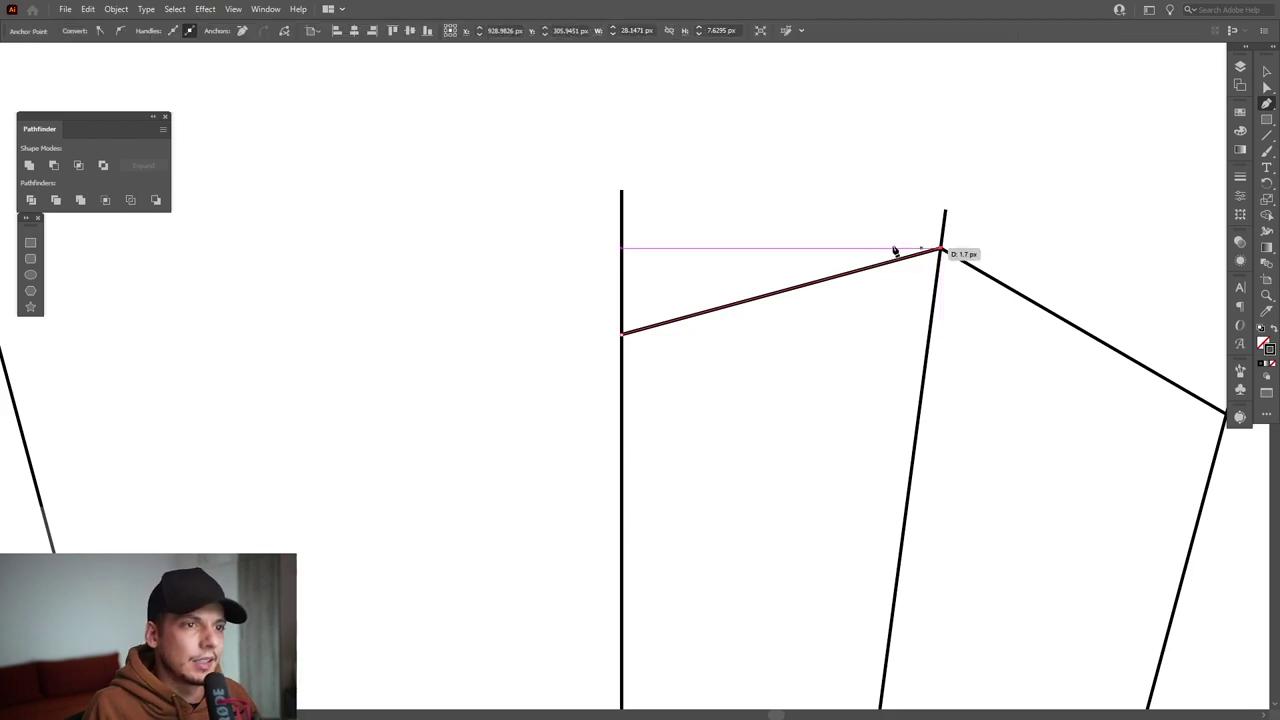
{"action": "left_click", "coordinate": [623, 249]}
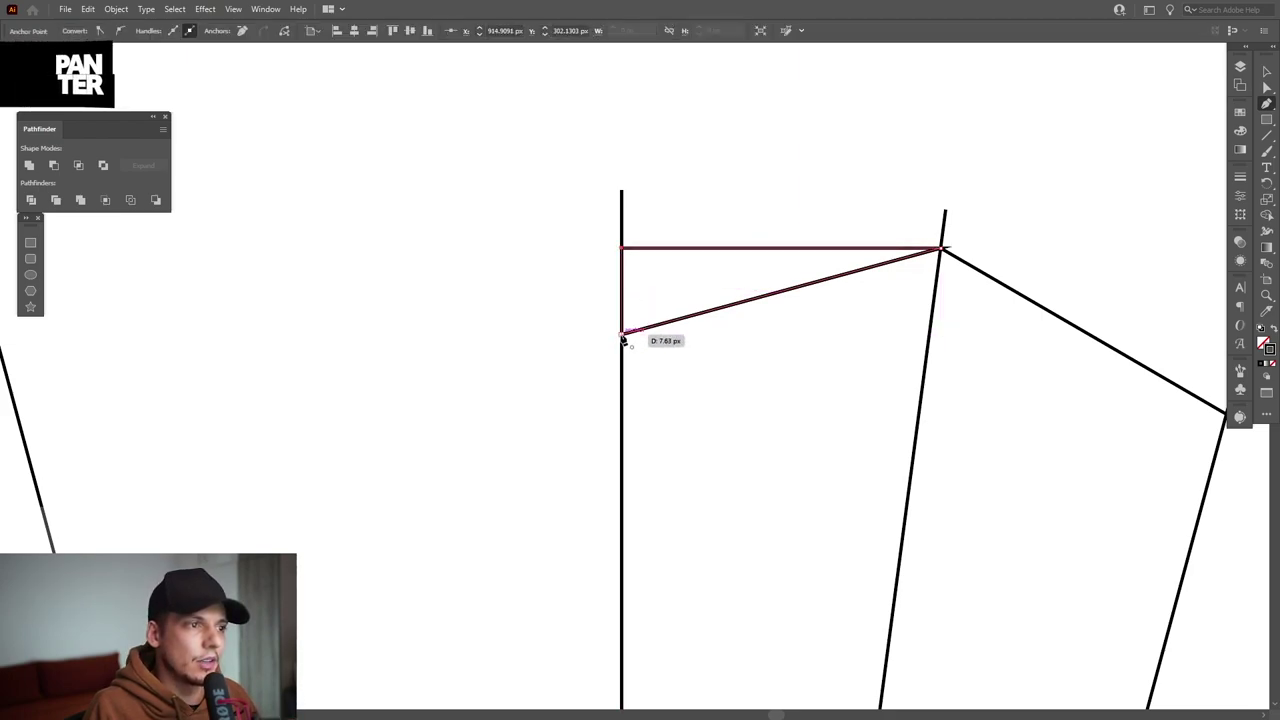
{"action": "left_click", "coordinate": [622, 334]}
{"action": "key", "text": "v"}
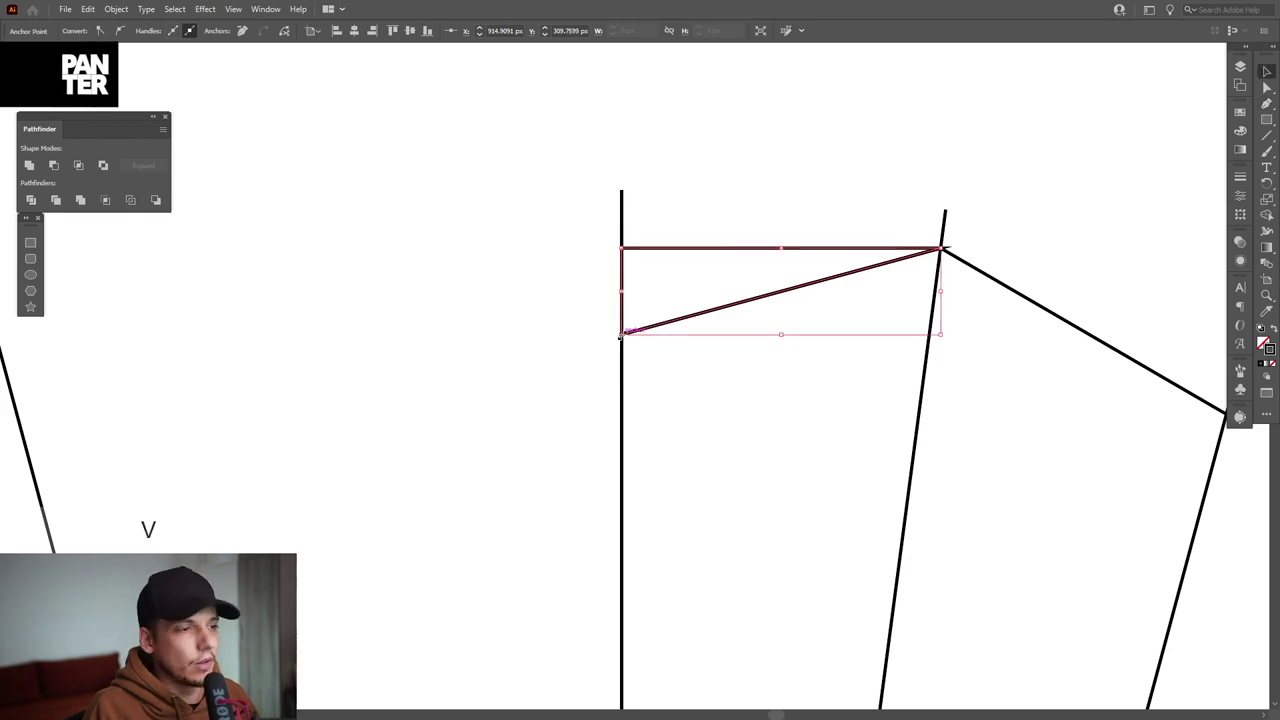
- Swap the triangle's fill and stroke so it has a black fill and no outline
{"action": "key", "text": "shift"}
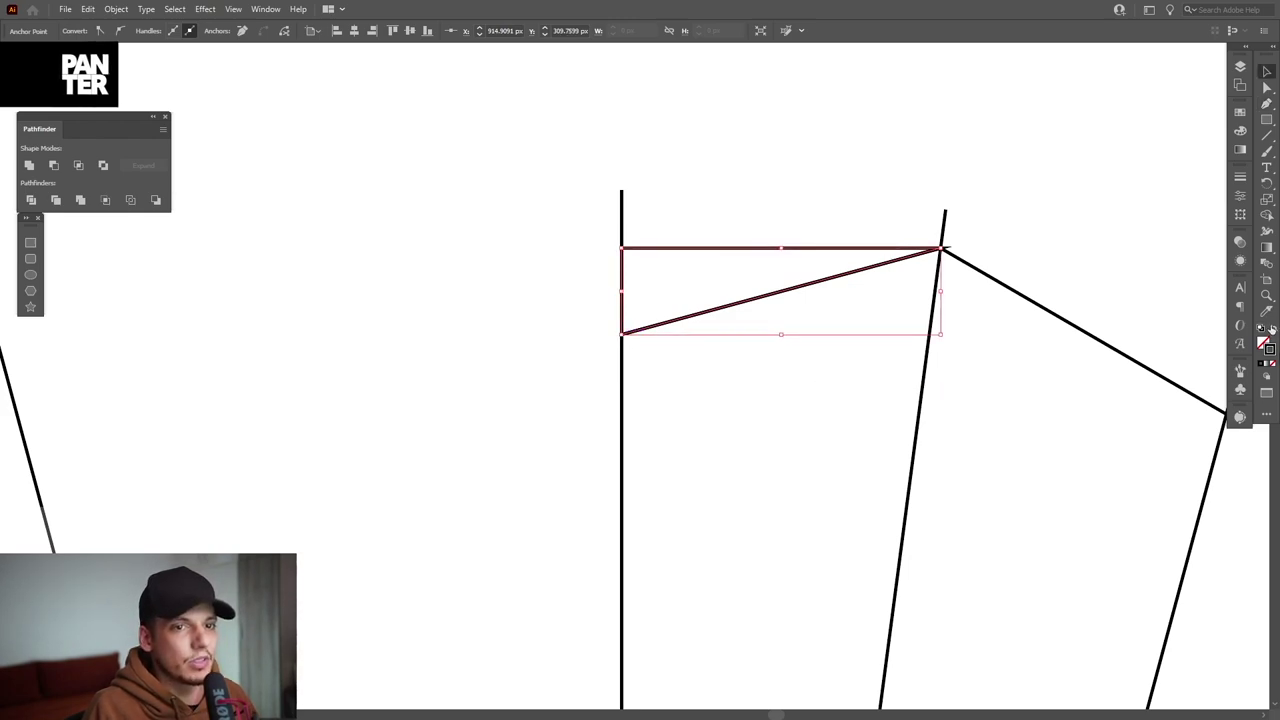
{"action": "left_click", "coordinate": [1274, 332]}
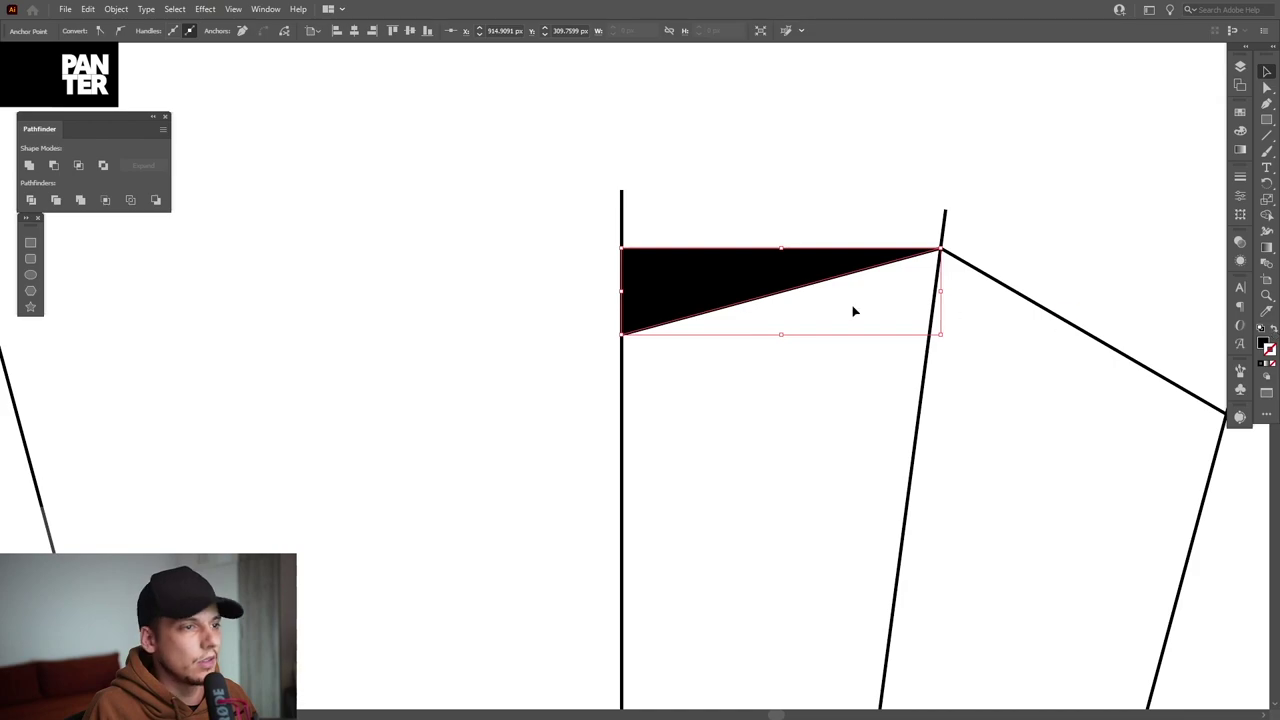
{"action": "left_click", "coordinate": [715, 315]}
{"action": "left_click", "coordinate": [670, 280]}
- Reflect a copy of the triangle across the vertical axis, using its upper corner on the vertical ray as origin
{"action": "left_click", "coordinate": [1267, 185]}
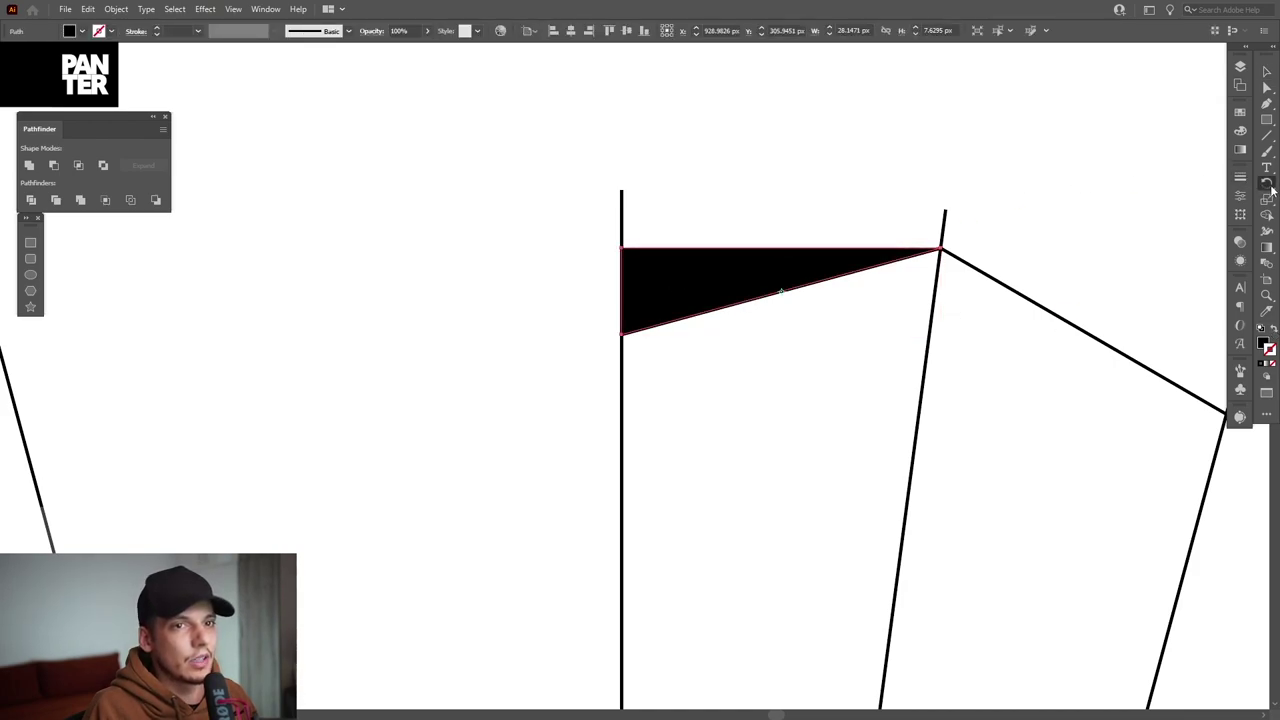
{"action": "left_click", "coordinate": [1205, 199]}
{"action": "key", "text": "alt"}
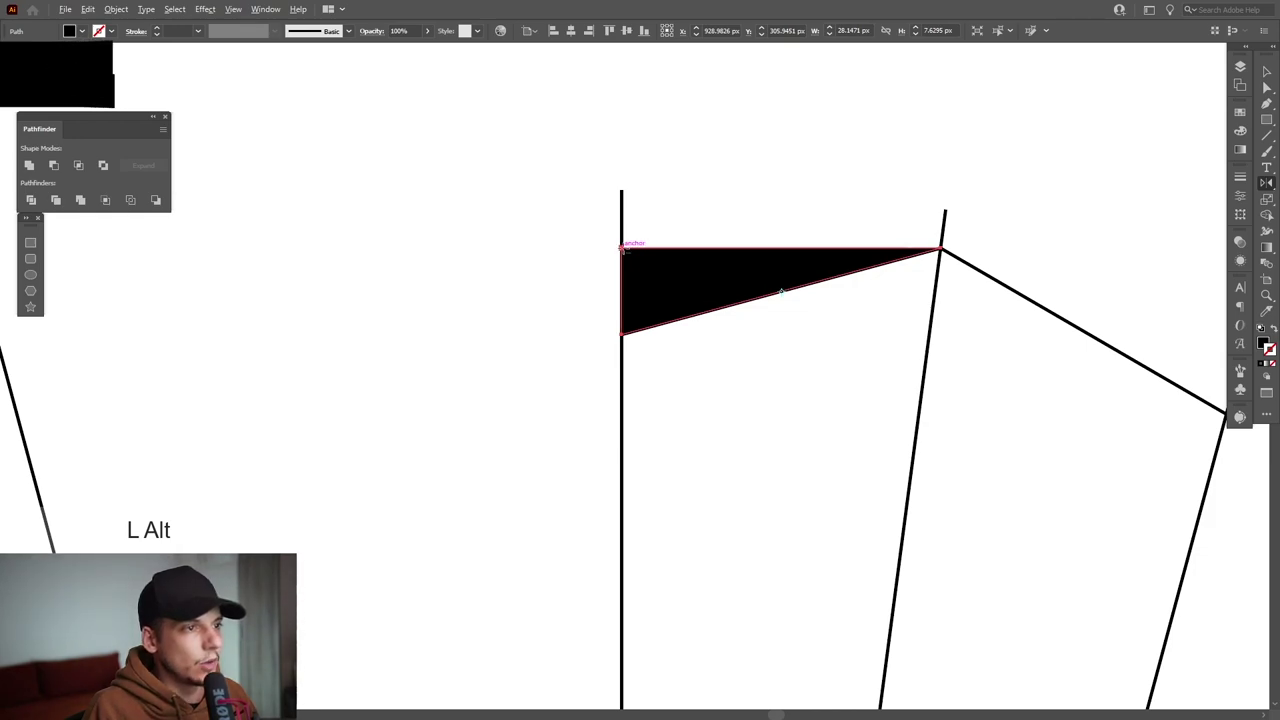
{"action": "left_click", "coordinate": [621, 246], "text": "alt"}
{"action": "left_click", "coordinate": [570, 321]}
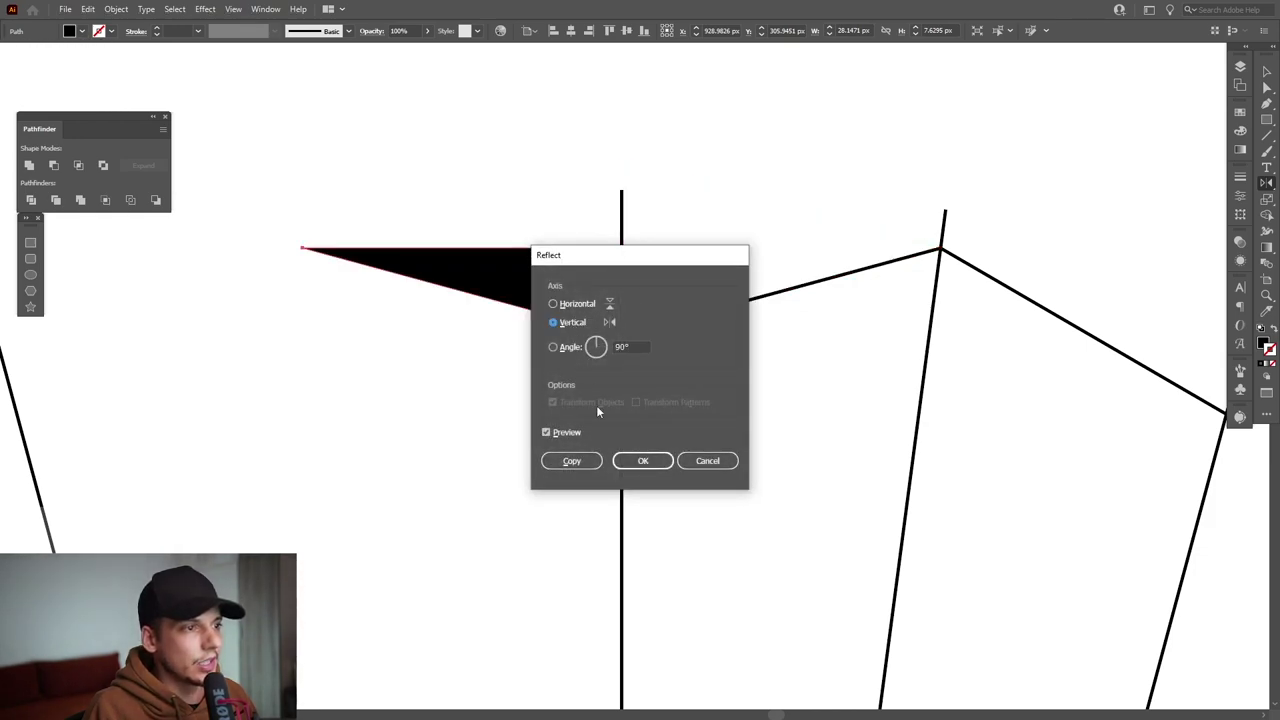
{"action": "left_click", "coordinate": [572, 460]}
- Select both mirrored triangles and unite them into a single shape with Pathfinder
{"action": "left_click_drag", "start_coordinate": [720, 390], "coordinate": [392, 252]}
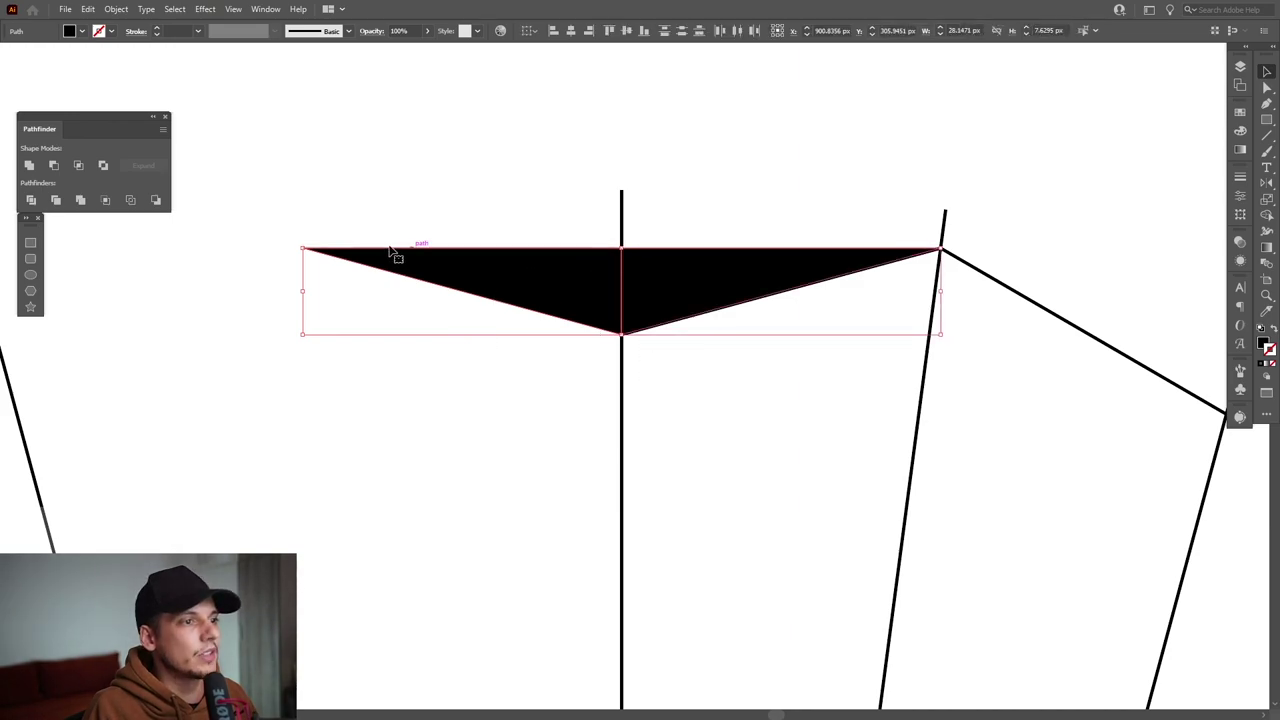
{"action": "left_click", "coordinate": [31, 166]}
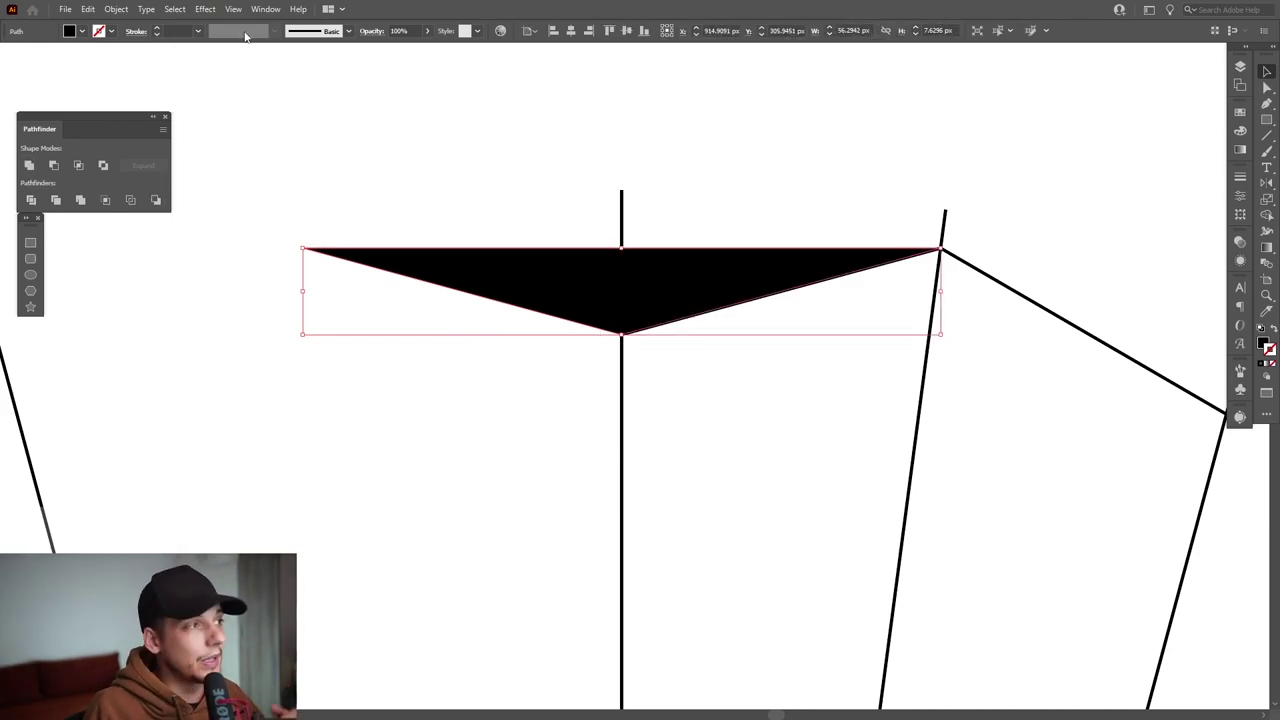
{"action": "left_click", "coordinate": [265, 9]}
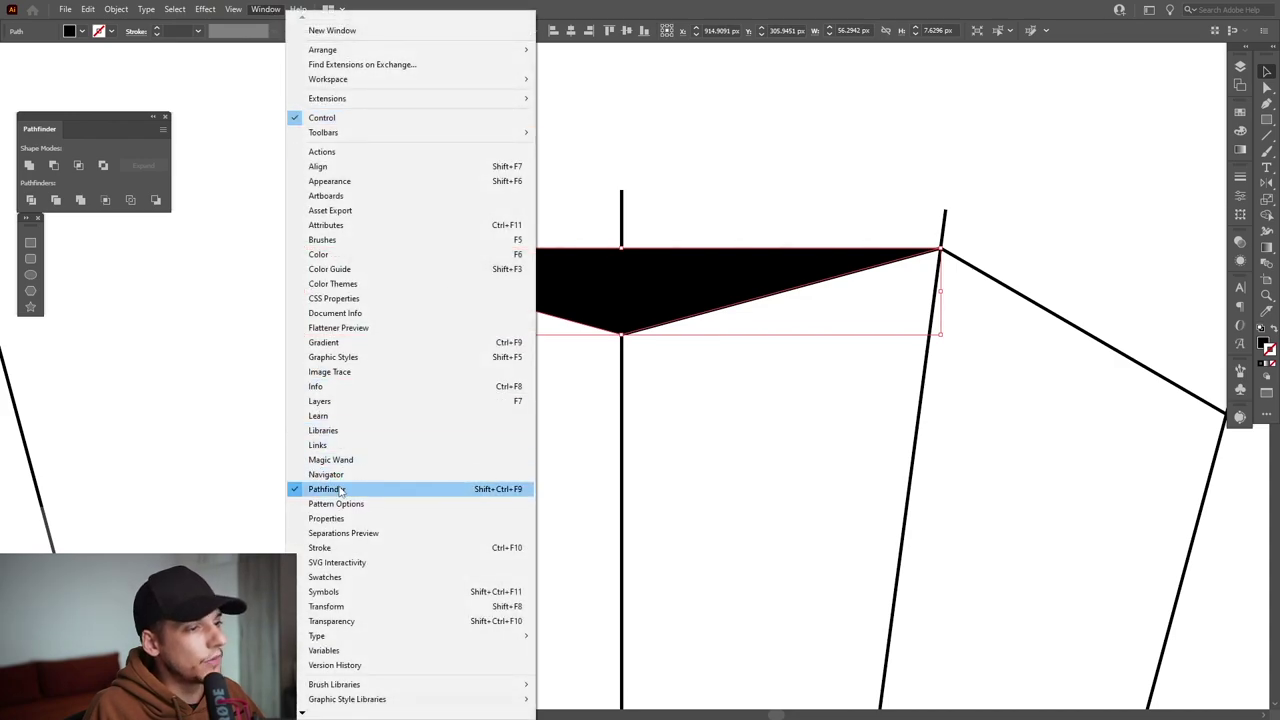
{"action": "key", "text": "Escape"}
- Delete the merged triangle's upper middle anchor point and swap fill and stroke, leaving an open V-shaped line
{"action": "left_click", "coordinate": [1267, 88]}
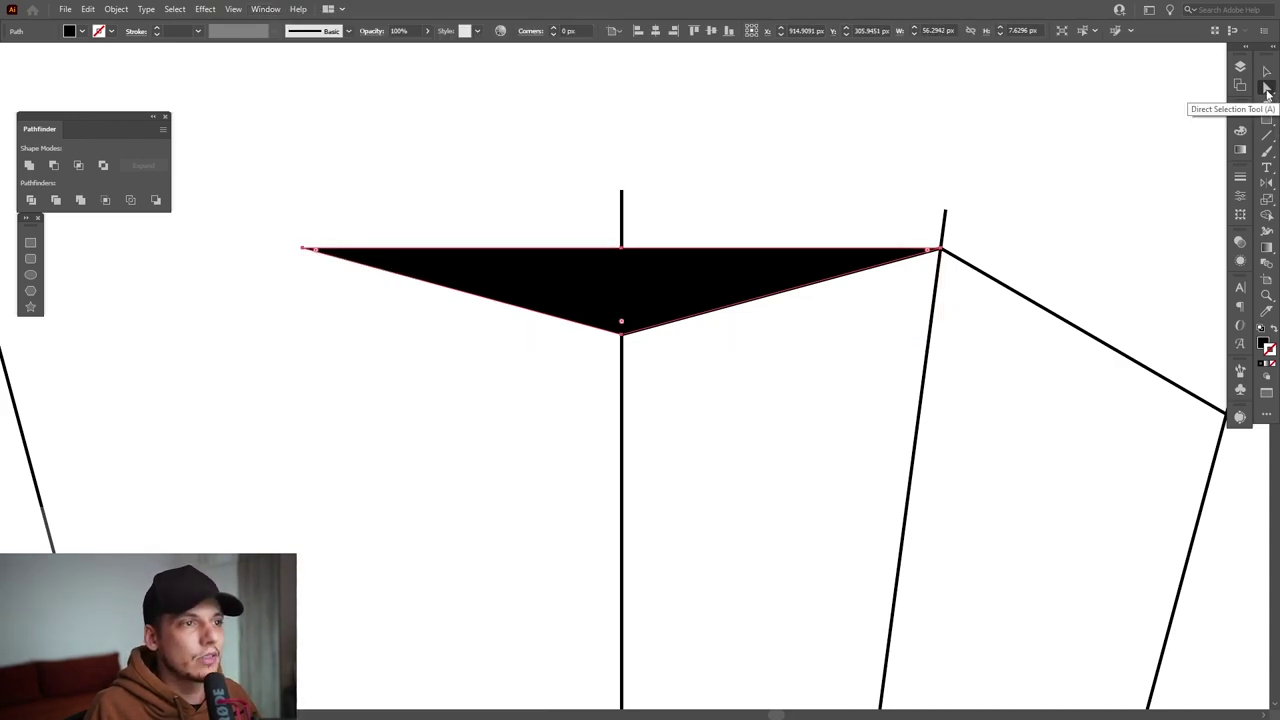
{"action": "left_click_drag", "start_coordinate": [686, 191], "coordinate": [575, 268]}
{"action": "left_click_drag", "start_coordinate": [580, 148], "coordinate": [664, 250]}
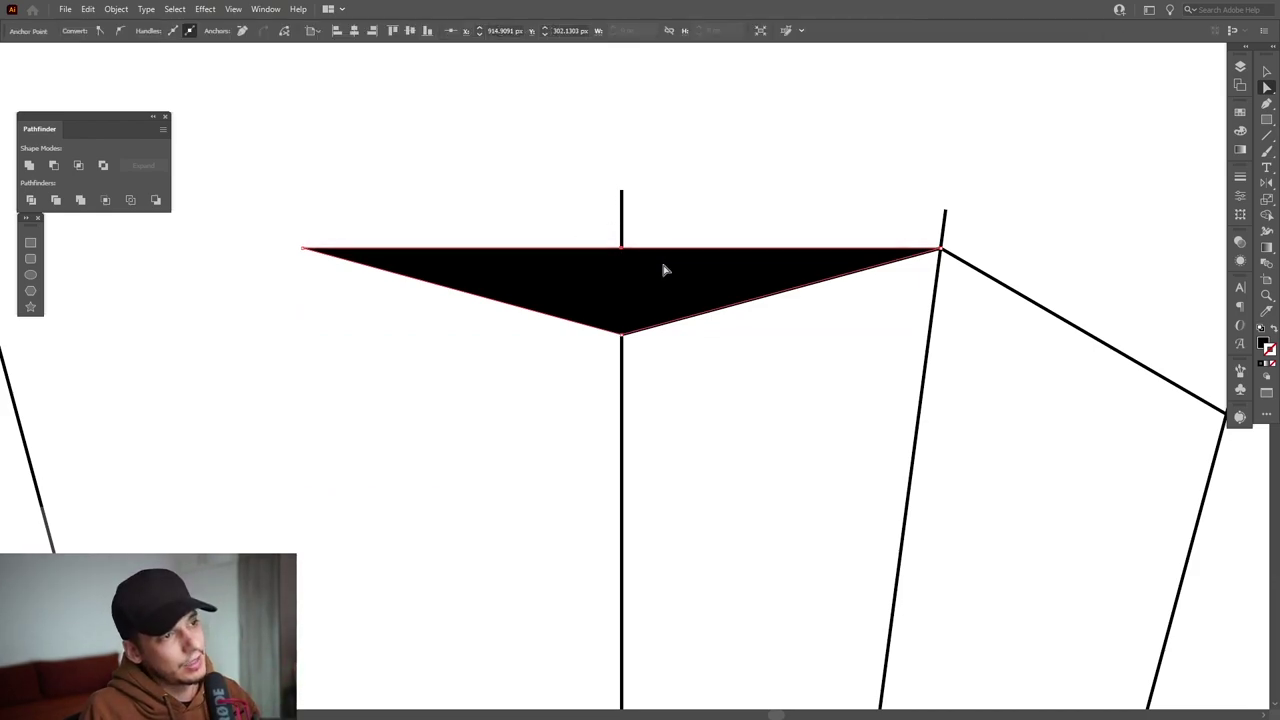
{"action": "key", "text": "v"}
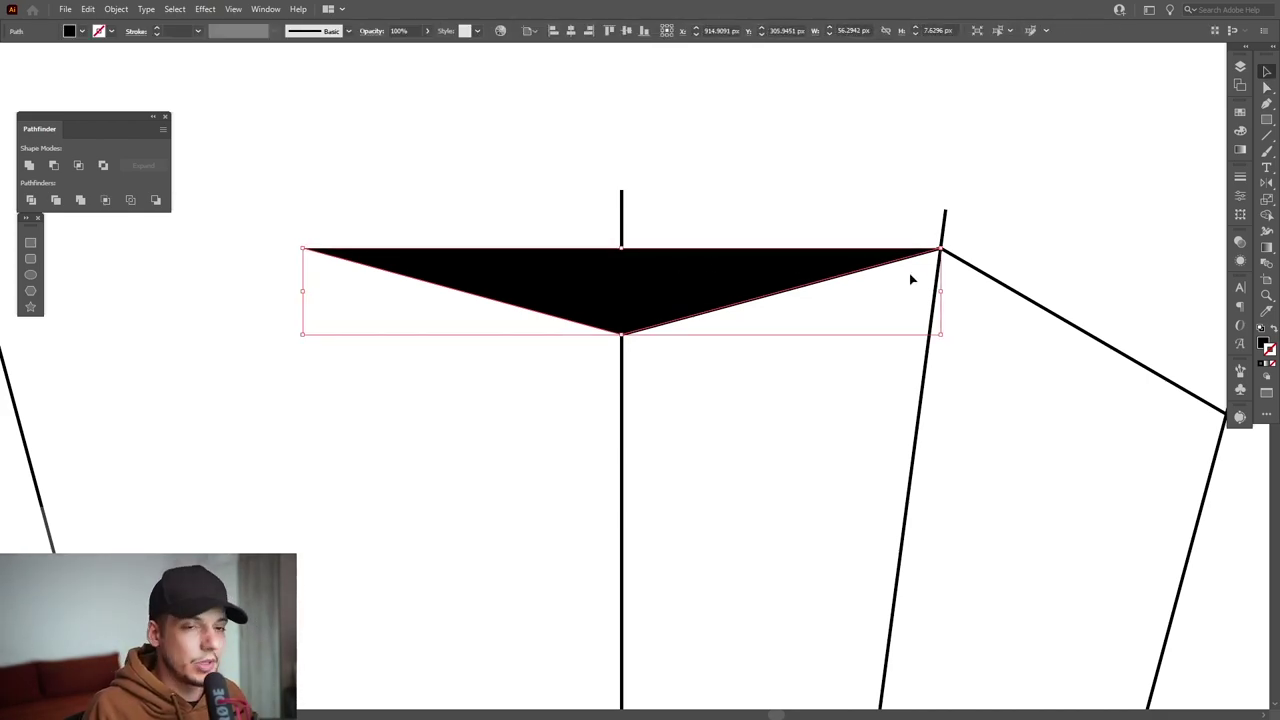
{"action": "left_click", "coordinate": [1272, 331]}
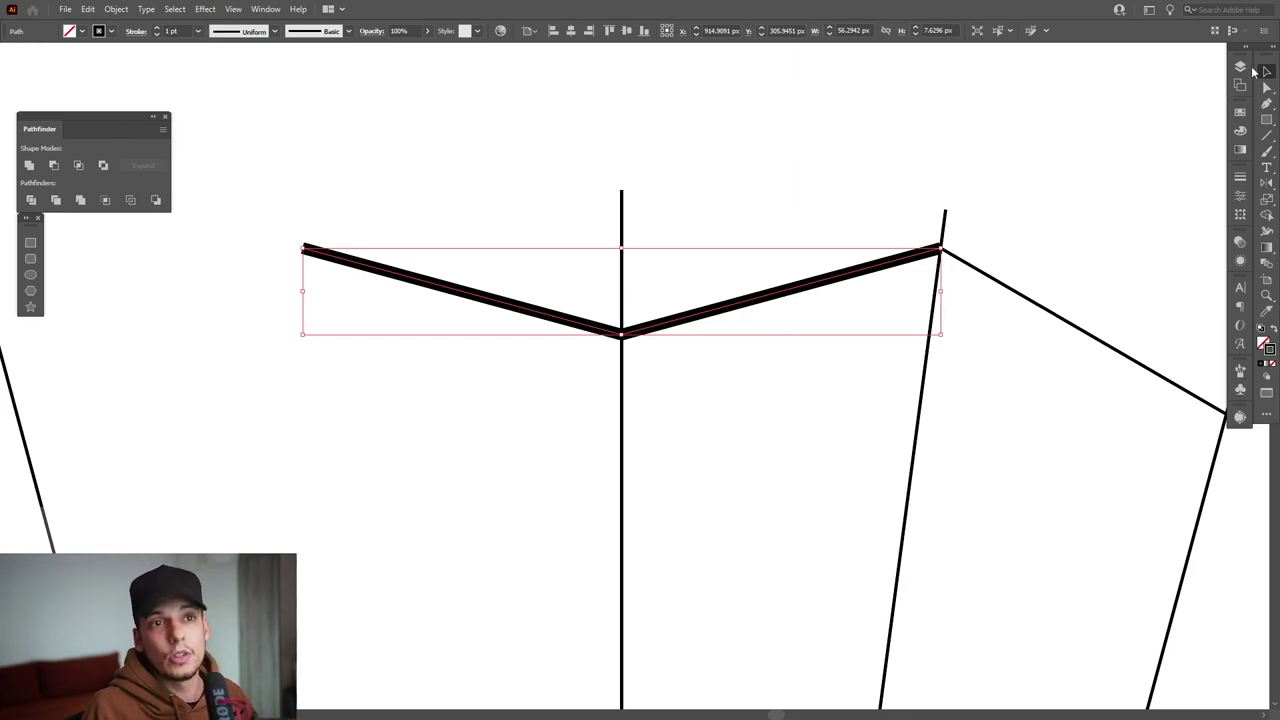
- Unlock Layer 1 and move the V-shaped path from Layer 2 into it
{"action": "left_click", "coordinate": [1240, 66]}
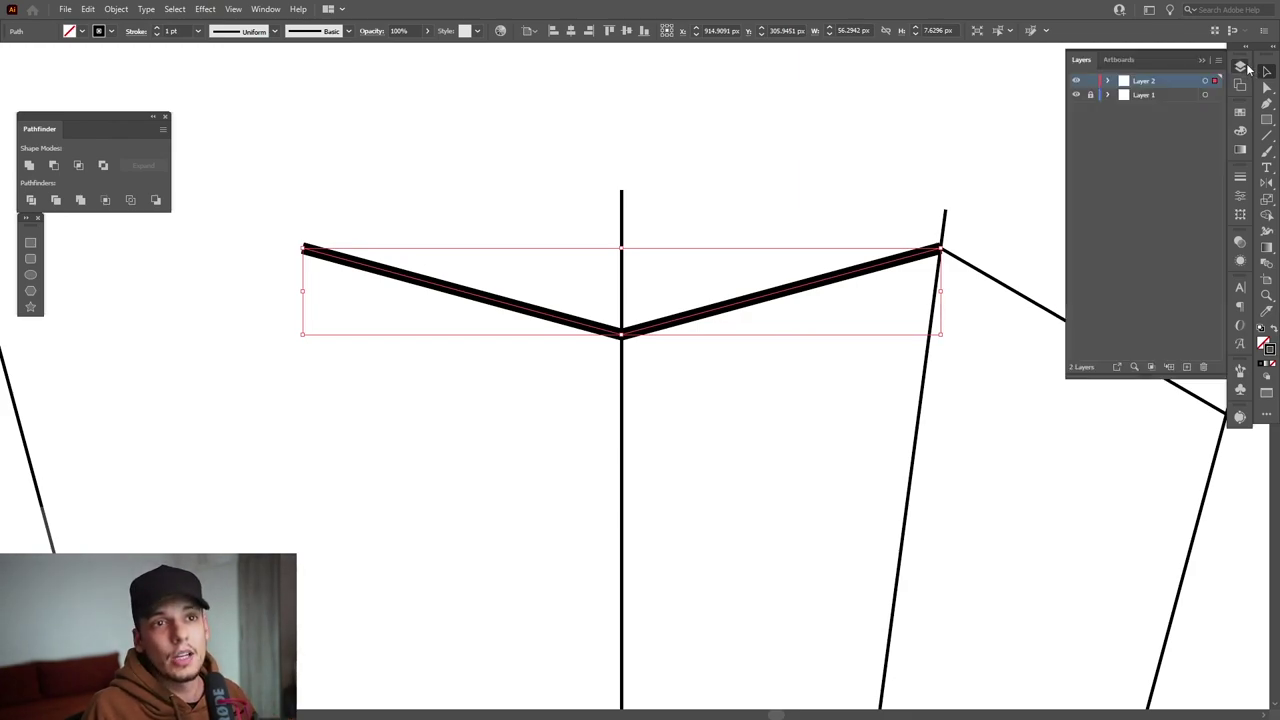
{"action": "left_click", "coordinate": [1090, 95]}
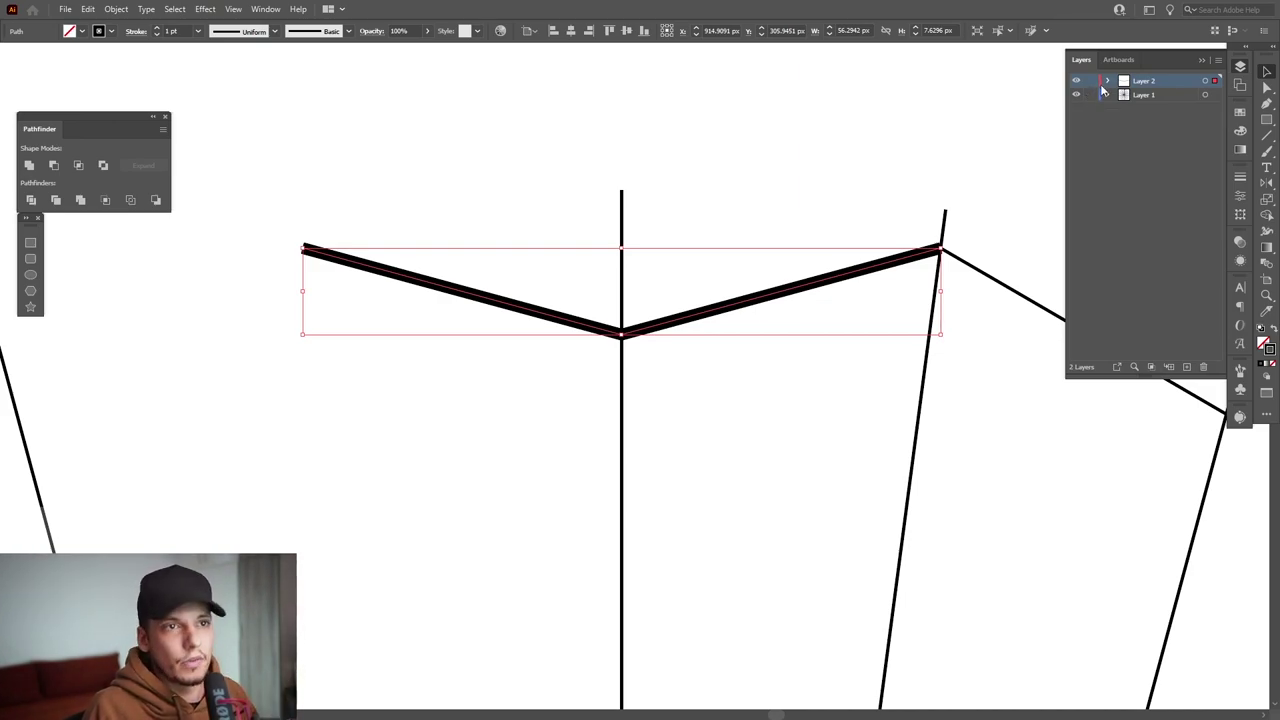
{"action": "left_click", "coordinate": [1107, 81]}
{"action": "left_click", "coordinate": [1165, 96]}
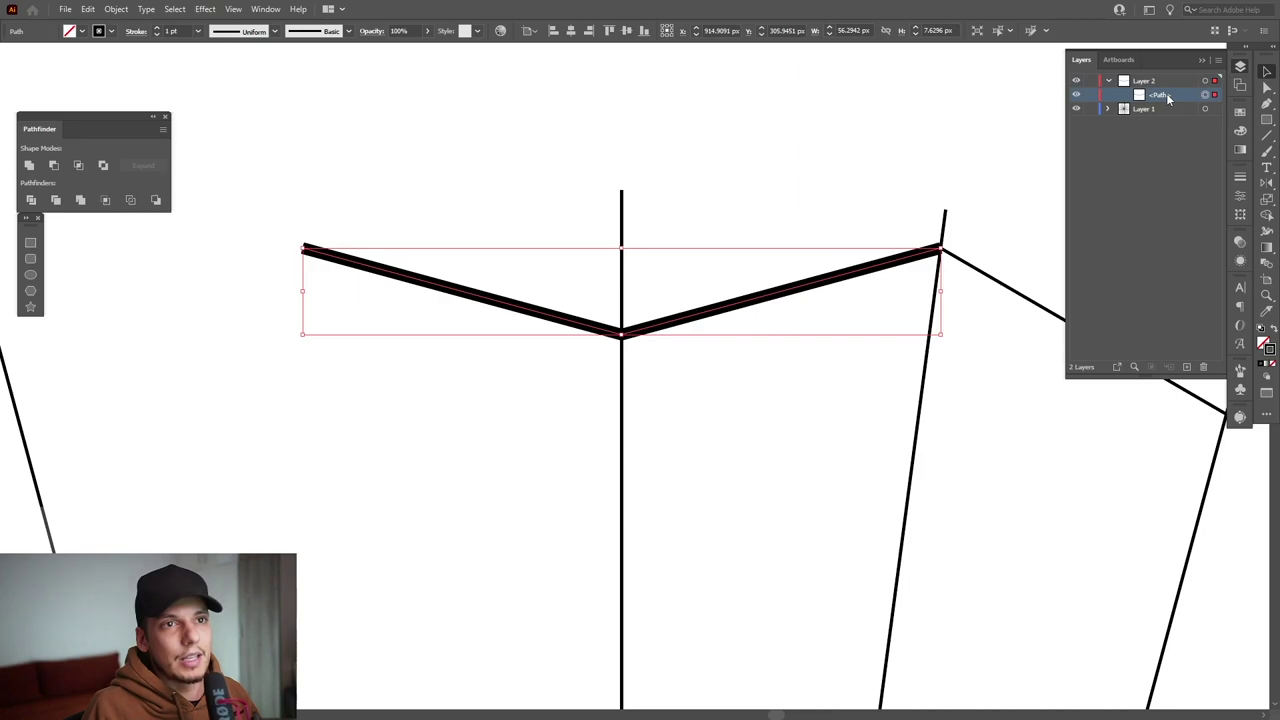
{"action": "left_click_drag", "start_coordinate": [1159, 98], "coordinate": [1148, 115]}
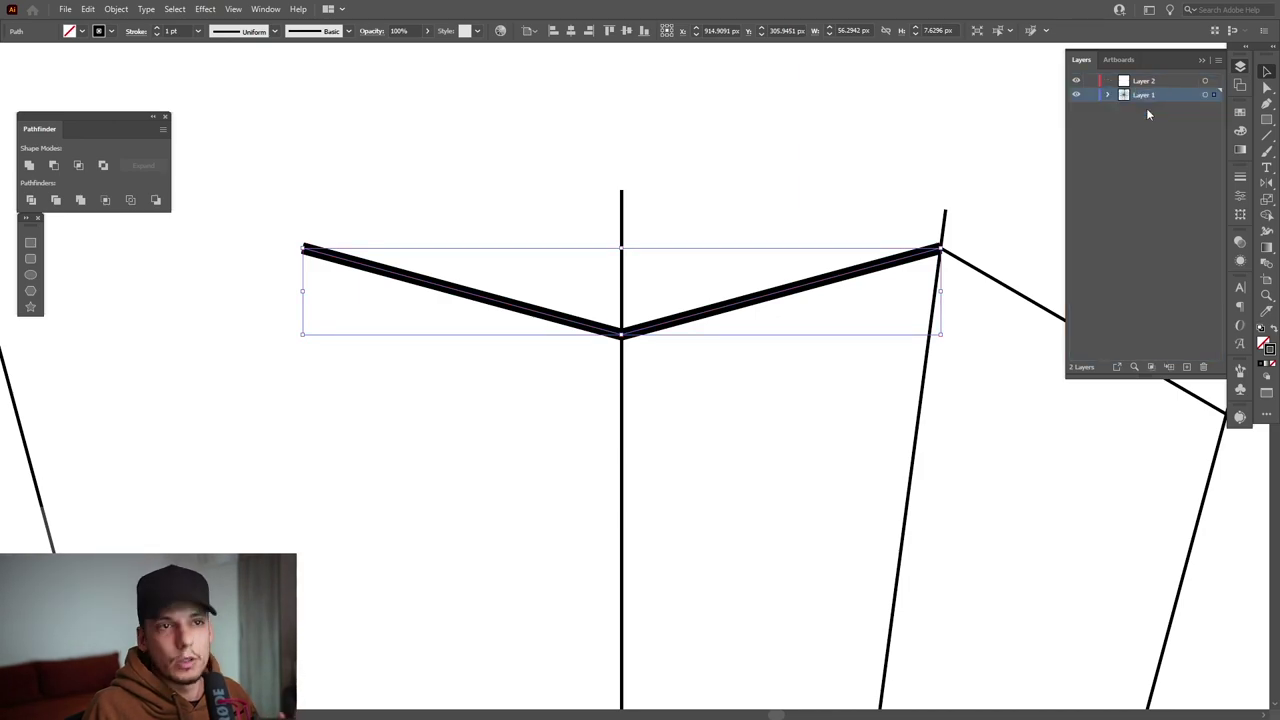
- Delete the empty Layer 2
{"action": "left_click", "coordinate": [1160, 82]}
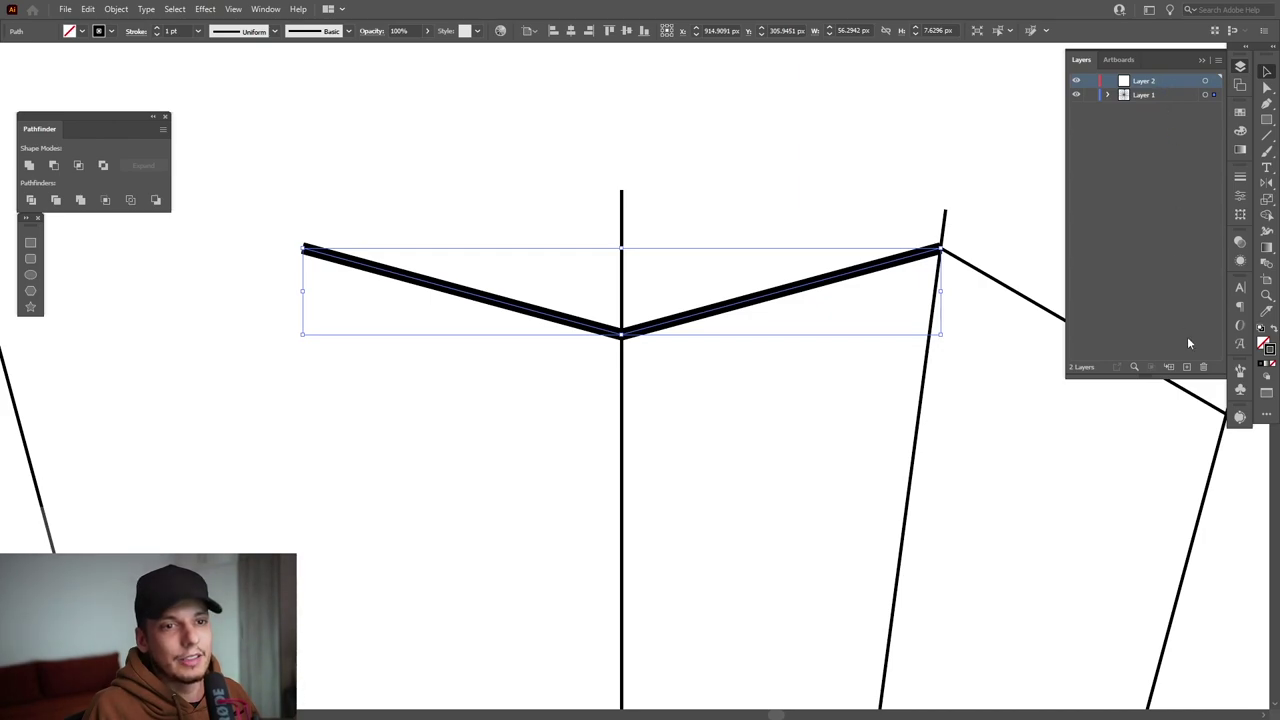
{"action": "left_click", "coordinate": [1203, 366]}
{"action": "left_click", "coordinate": [1201, 61]}
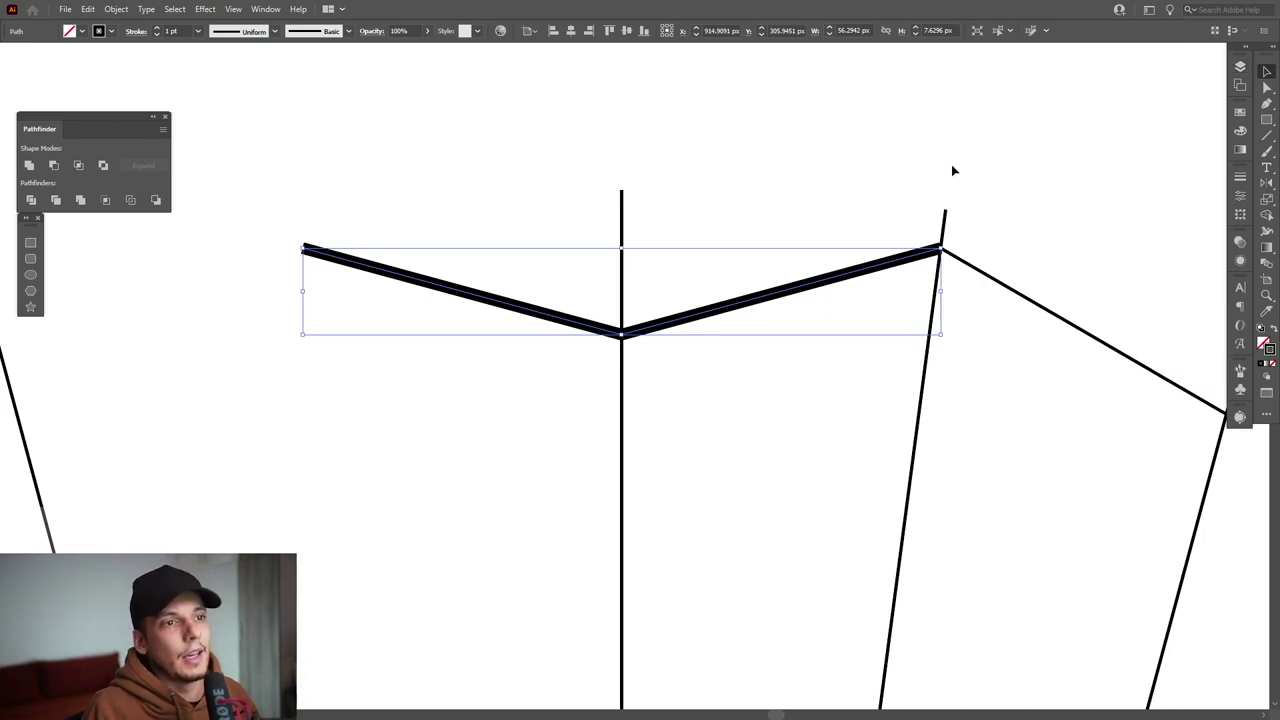
- Set the V-shaped path's stroke weight to 0.25 pt to match the rays
{"action": "left_click_drag", "start_coordinate": [965, 183], "coordinate": [868, 163]}
{"action": "left_click", "coordinate": [172, 31]}
{"action": "scroll", "coordinate": [172, 30], "scroll_direction": "down", "scroll_amount": 2}
{"action": "scroll", "coordinate": [172, 30], "scroll_direction": "down", "scroll_amount": 1}
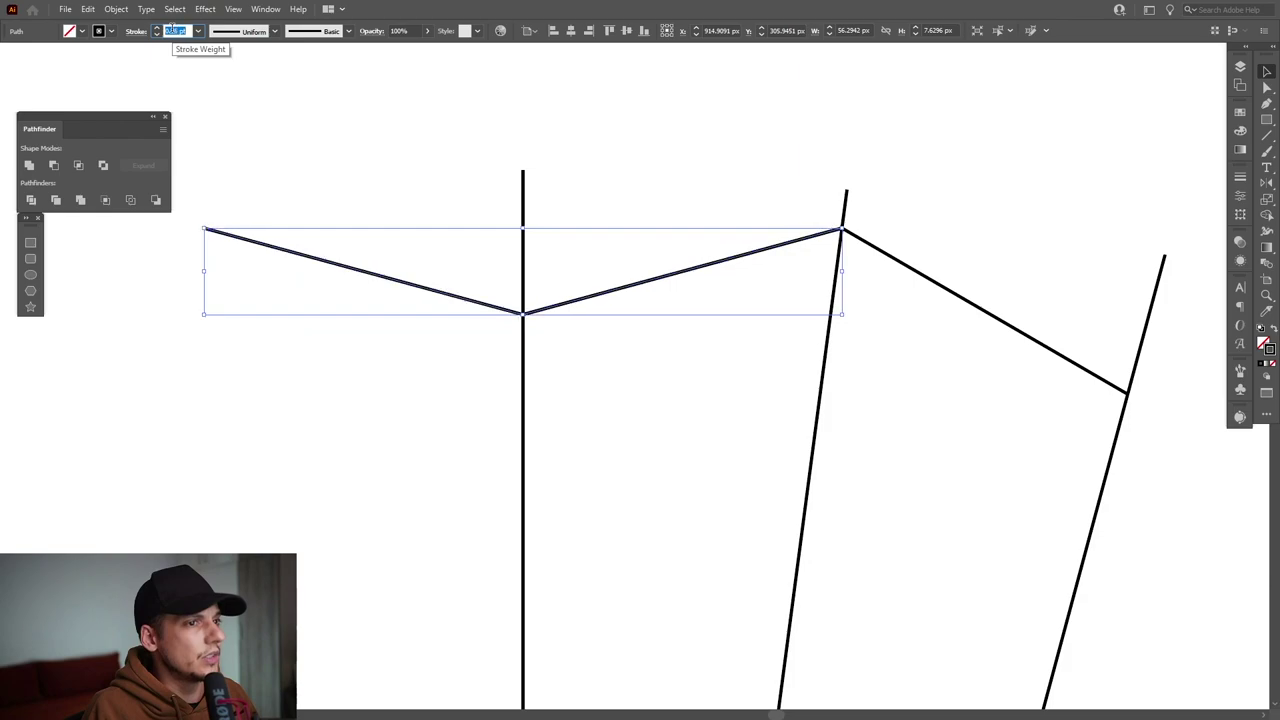
{"action": "left_click", "coordinate": [671, 204]}
- Rotate the group of rays and peaked line by 7.5° so the peak sits on the vertical ray above the V-shaped line
{"action": "scroll", "coordinate": [671, 204], "scroll_direction": "down", "scroll_amount": 3}
{"action": "left_click", "coordinate": [716, 286]}
{"action": "scroll", "coordinate": [716, 286], "scroll_direction": "up", "scroll_amount": 2}
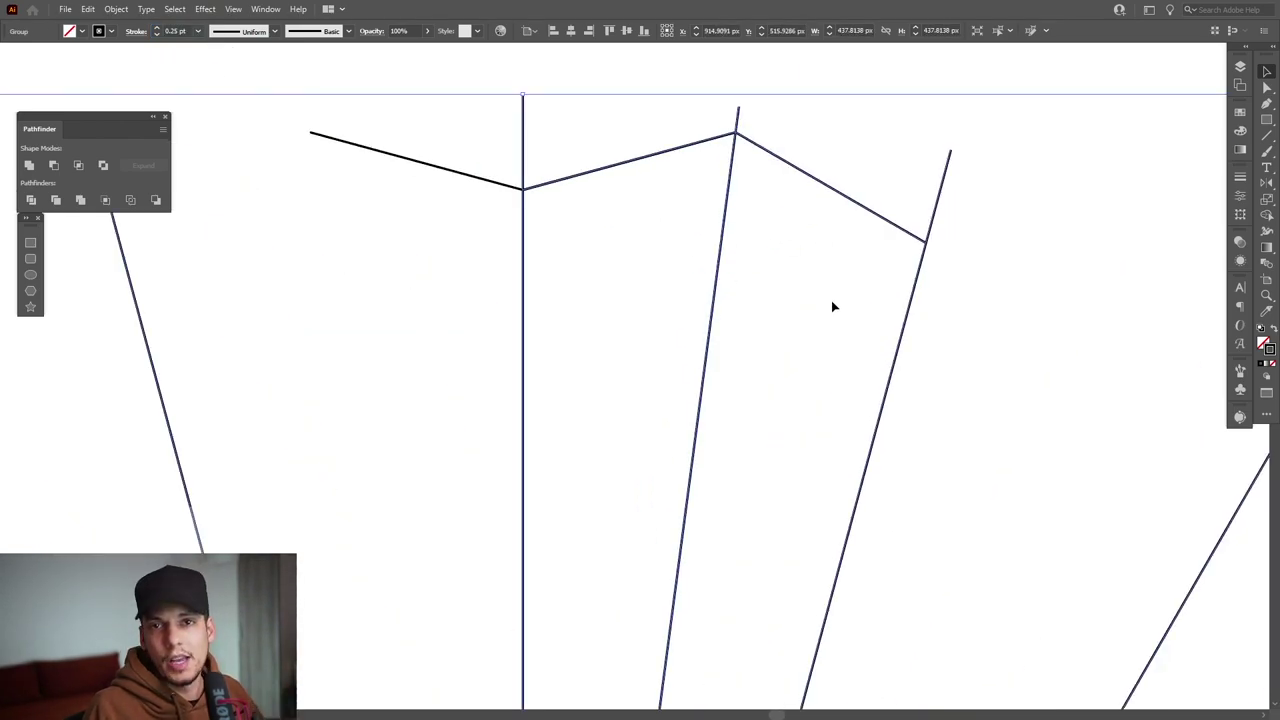
{"action": "left_click_drag", "start_coordinate": [1266, 183], "coordinate": [1212, 183]}
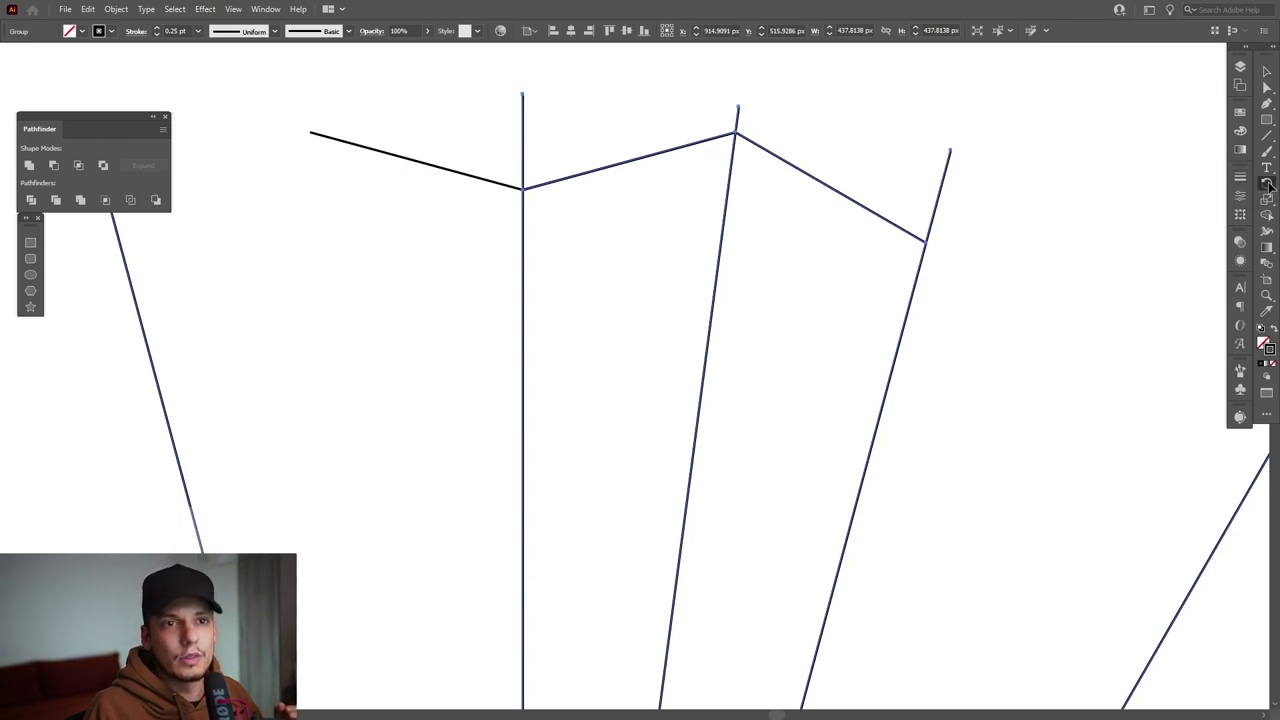
{"action": "double_click", "coordinate": [1268, 185]}
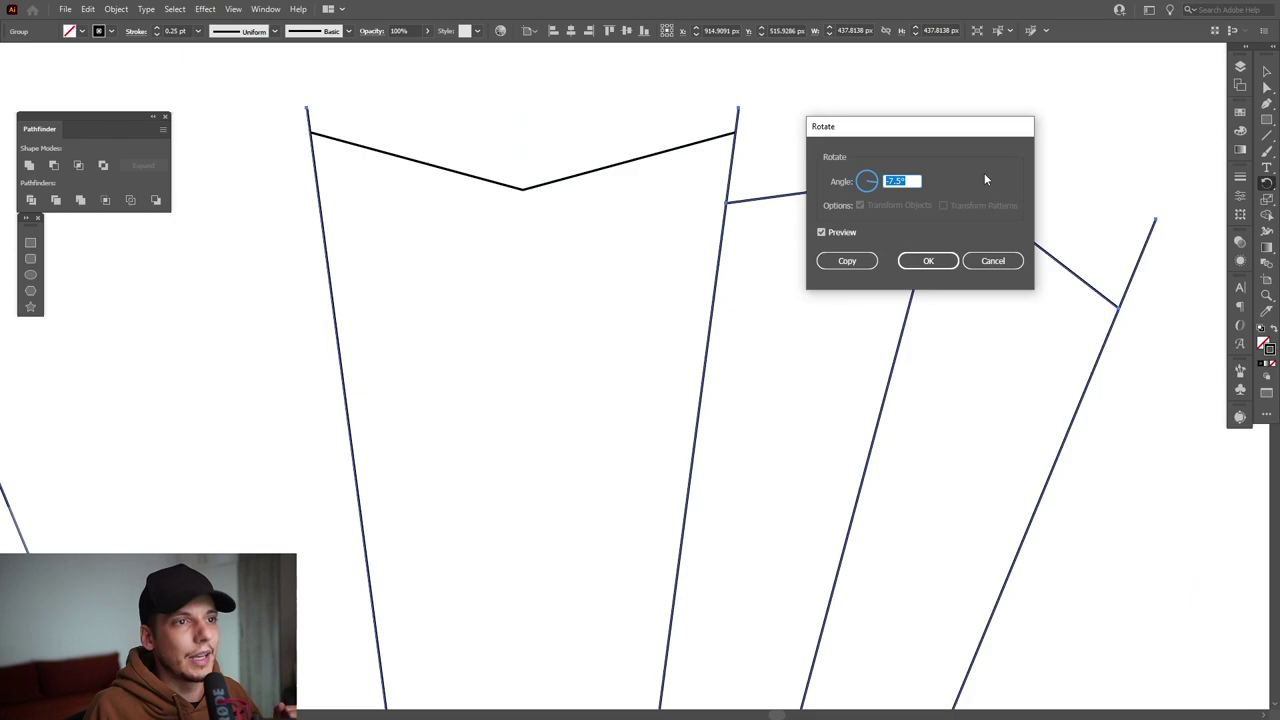
{"action": "left_click_drag", "start_coordinate": [890, 181], "coordinate": [902, 154]}
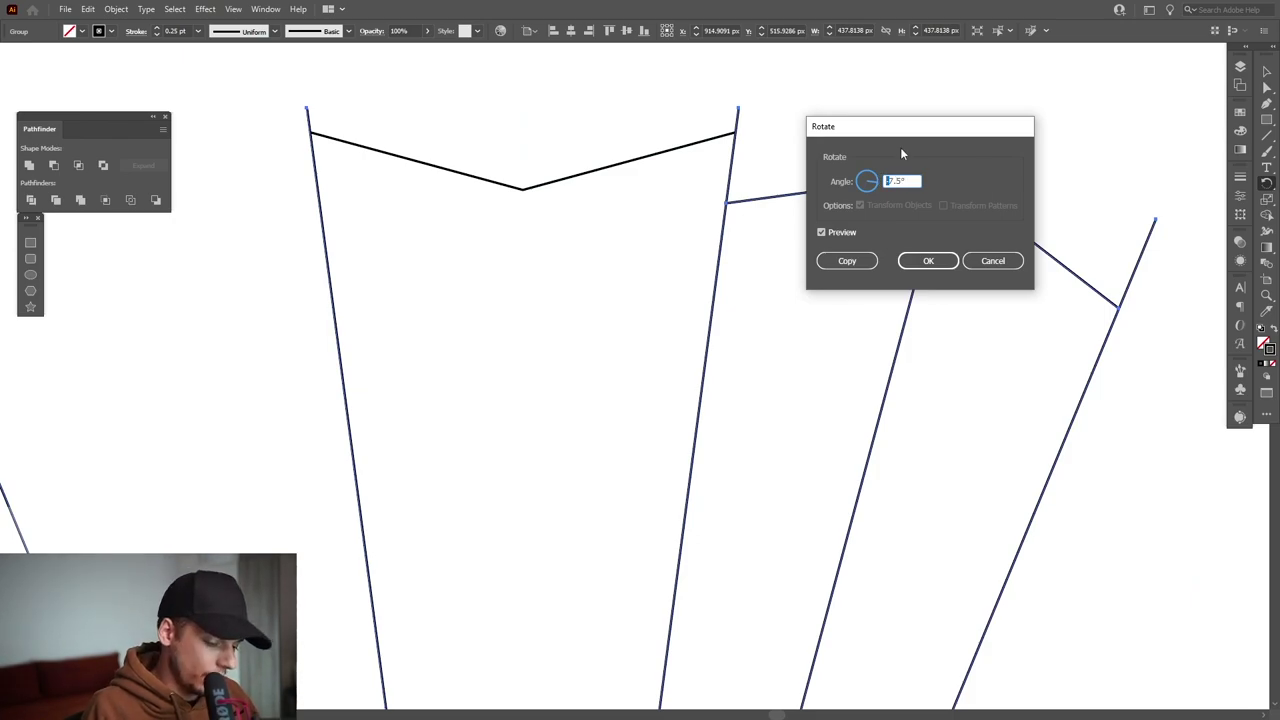
{"action": "key", "text": "BackSpace"}
{"action": "left_click", "coordinate": [848, 234]}
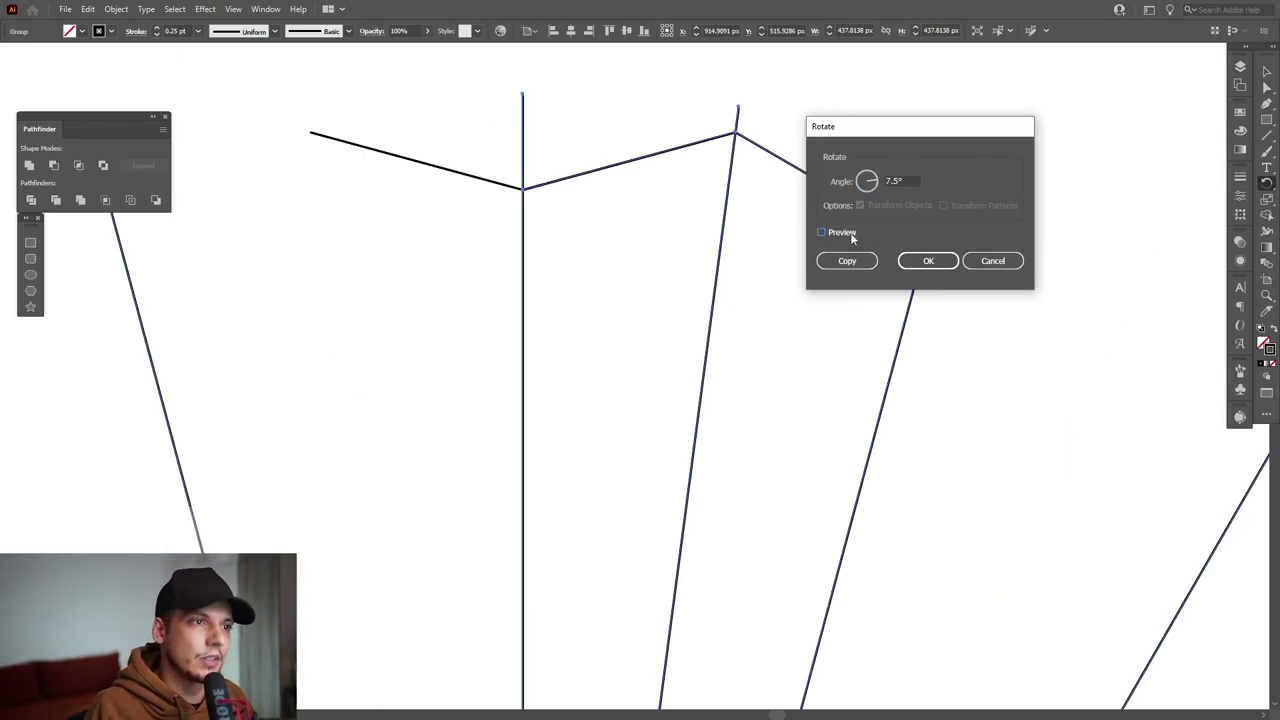
{"action": "left_click", "coordinate": [848, 234]}
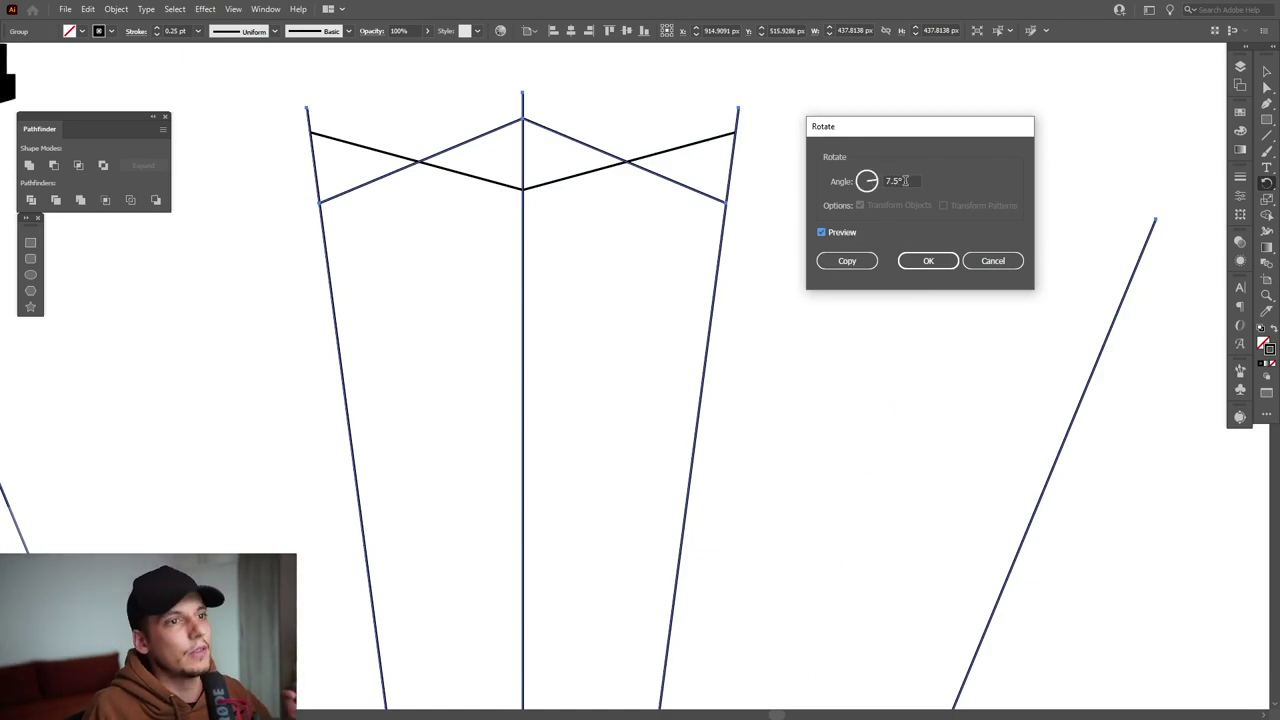
{"action": "left_click", "coordinate": [923, 263]}
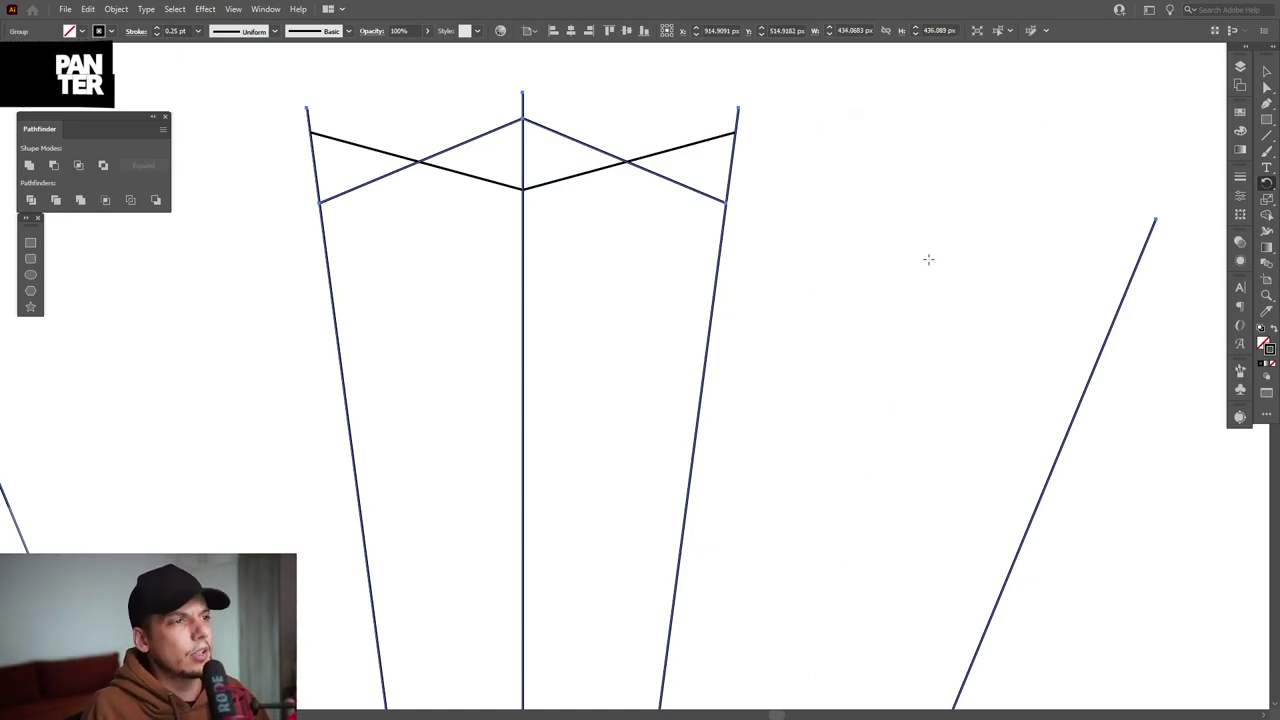
{"action": "key", "text": "v"}
{"action": "left_click", "coordinate": [928, 261]}
- Move the V-shaped line straight down along the vertical ray, below the peaked line, so its ends cross the two neighbouring rays
{"action": "left_click", "coordinate": [648, 156]}
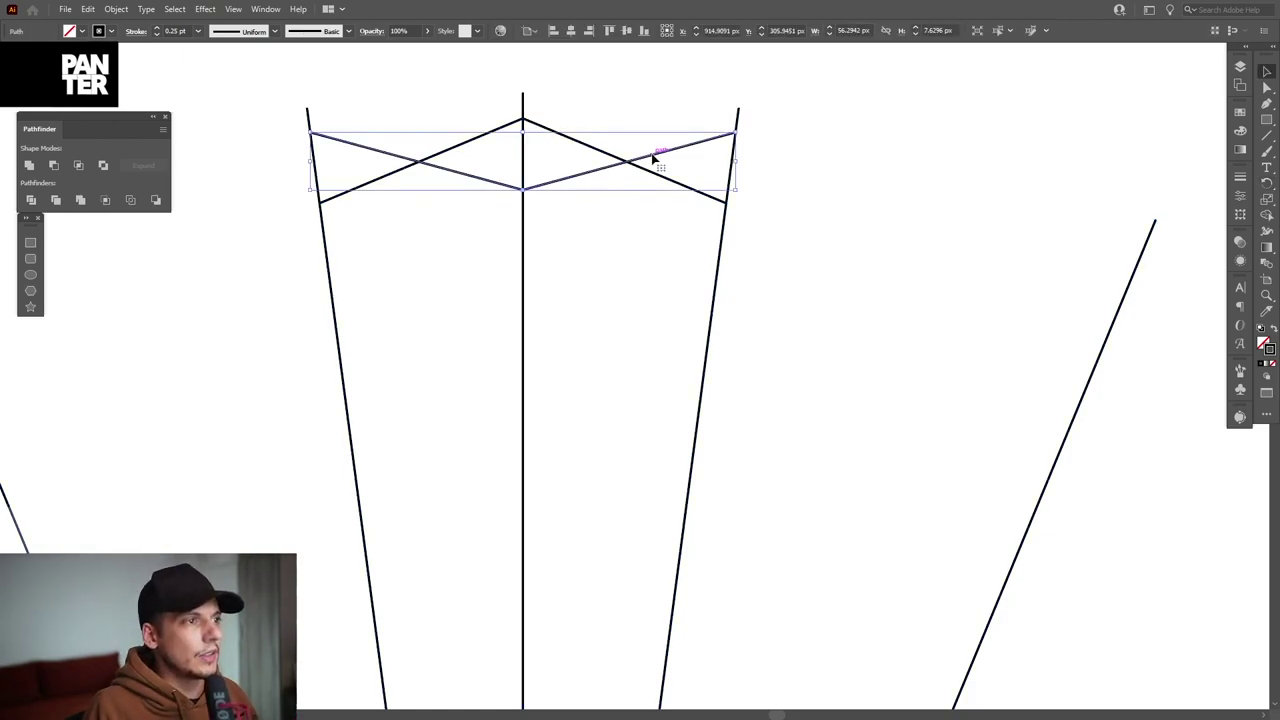
{"action": "left_click_drag", "start_coordinate": [652, 158], "coordinate": [639, 349]}
{"action": "left_click_drag", "start_coordinate": [717, 317], "coordinate": [717, 302]}
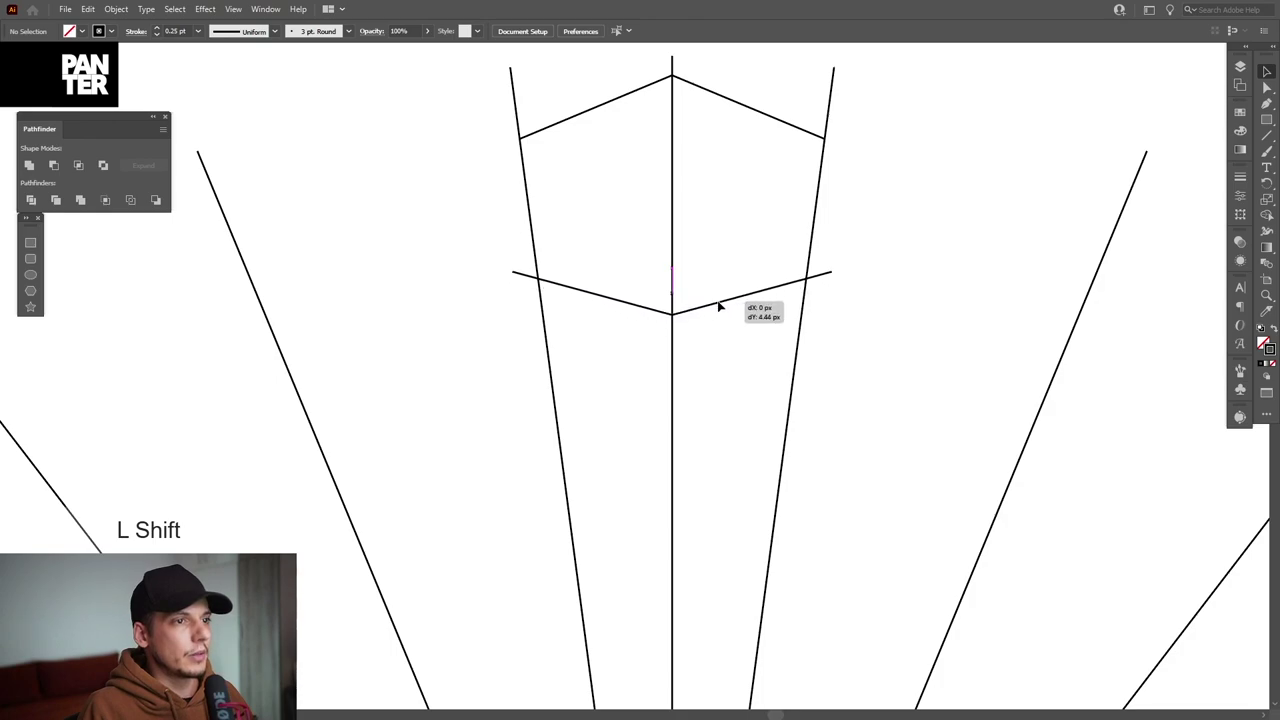
- Ungroup the peaked line from the rays and scale it up so its ends extend slightly past the two neighbouring rays
{"action": "left_click", "coordinate": [737, 188]}
{"action": "left_click_drag", "start_coordinate": [740, 180], "coordinate": [757, 81]}
{"action": "right_click", "coordinate": [757, 81]}
{"action": "left_click", "coordinate": [780, 191]}
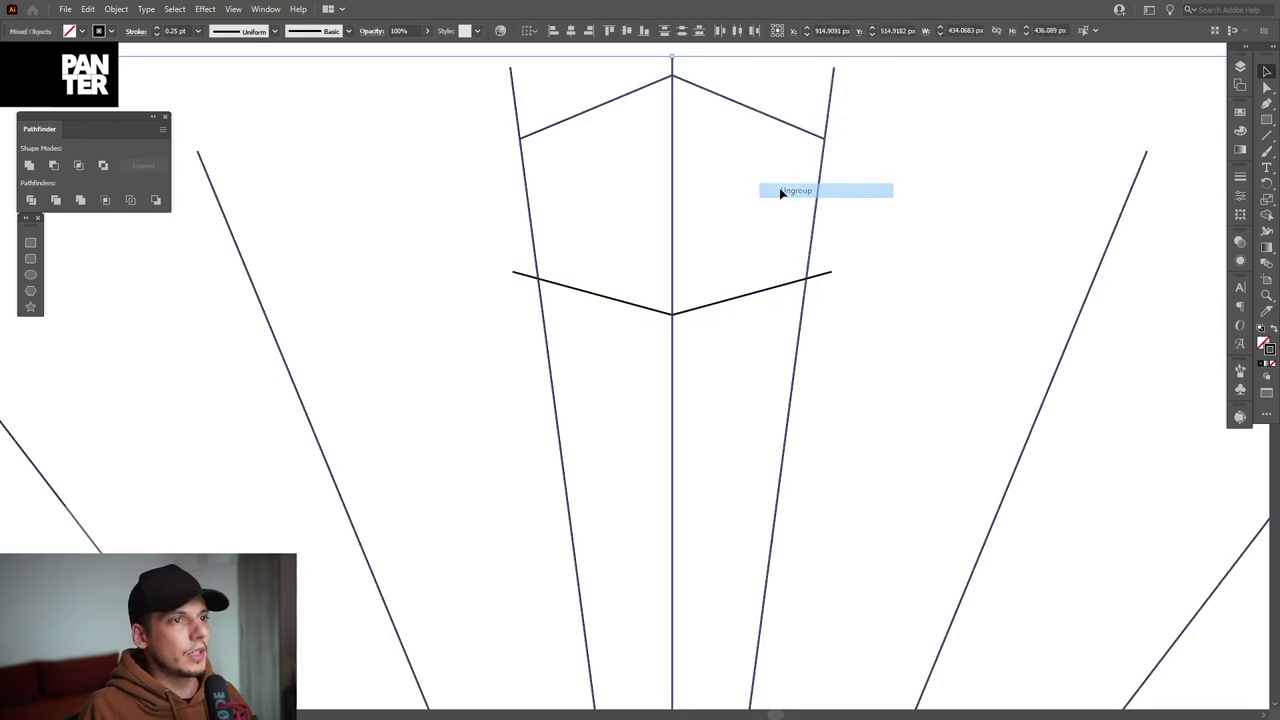
{"action": "left_click_drag", "start_coordinate": [779, 188], "coordinate": [753, 82]}
{"action": "left_click_drag", "start_coordinate": [672, 139], "coordinate": [672, 149]}
{"action": "left_click", "coordinate": [868, 128]}
{"action": "scroll", "coordinate": [868, 128], "scroll_direction": "up", "scroll_amount": 2}
{"action": "scroll", "coordinate": [740, 163], "scroll_direction": "up", "scroll_amount": 2}
{"action": "left_click_drag", "start_coordinate": [757, 152], "coordinate": [760, 234]}
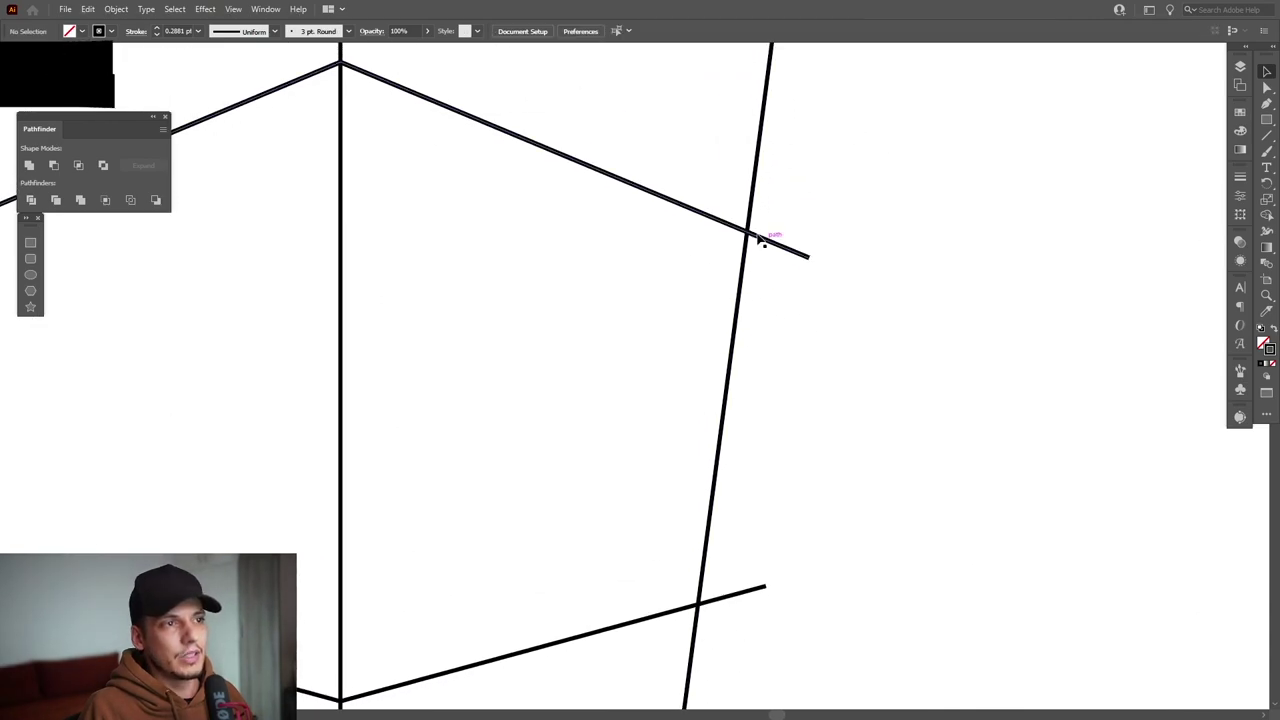
- Delete the vertical line running through the two chevrons and ungroup the remaining rays
{"action": "scroll", "coordinate": [745, 228], "scroll_direction": "down", "scroll_amount": 6}
{"action": "left_click", "coordinate": [722, 296]}
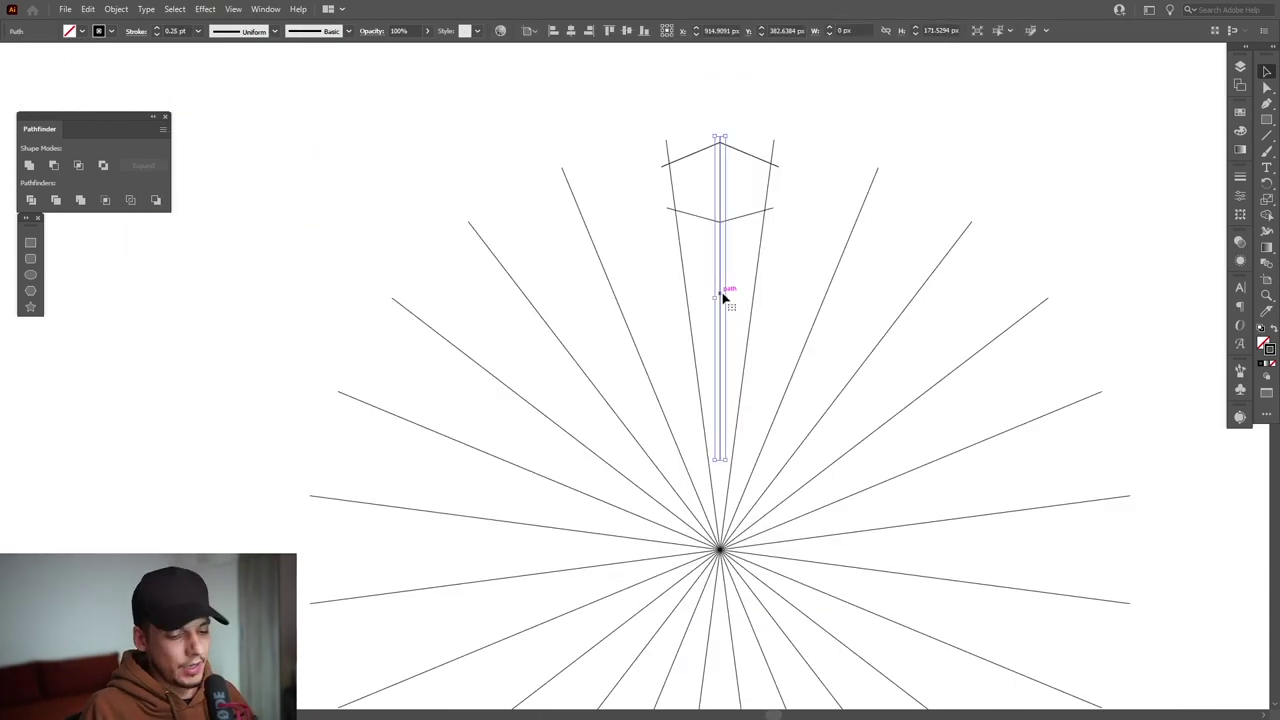
{"action": "key", "text": "Delete"}
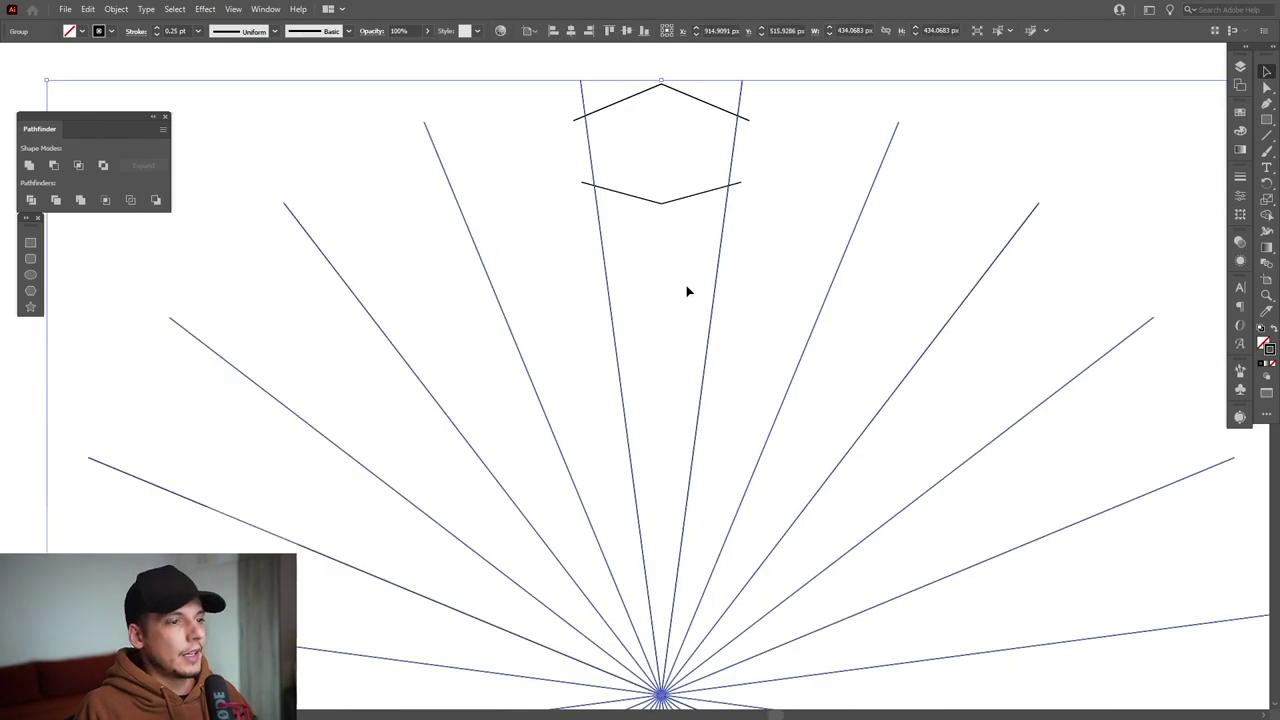
{"action": "left_click_drag", "start_coordinate": [755, 281], "coordinate": [664, 345]}
{"action": "left_click_drag", "start_coordinate": [664, 345], "coordinate": [656, 287]}
{"action": "right_click", "coordinate": [656, 287]}
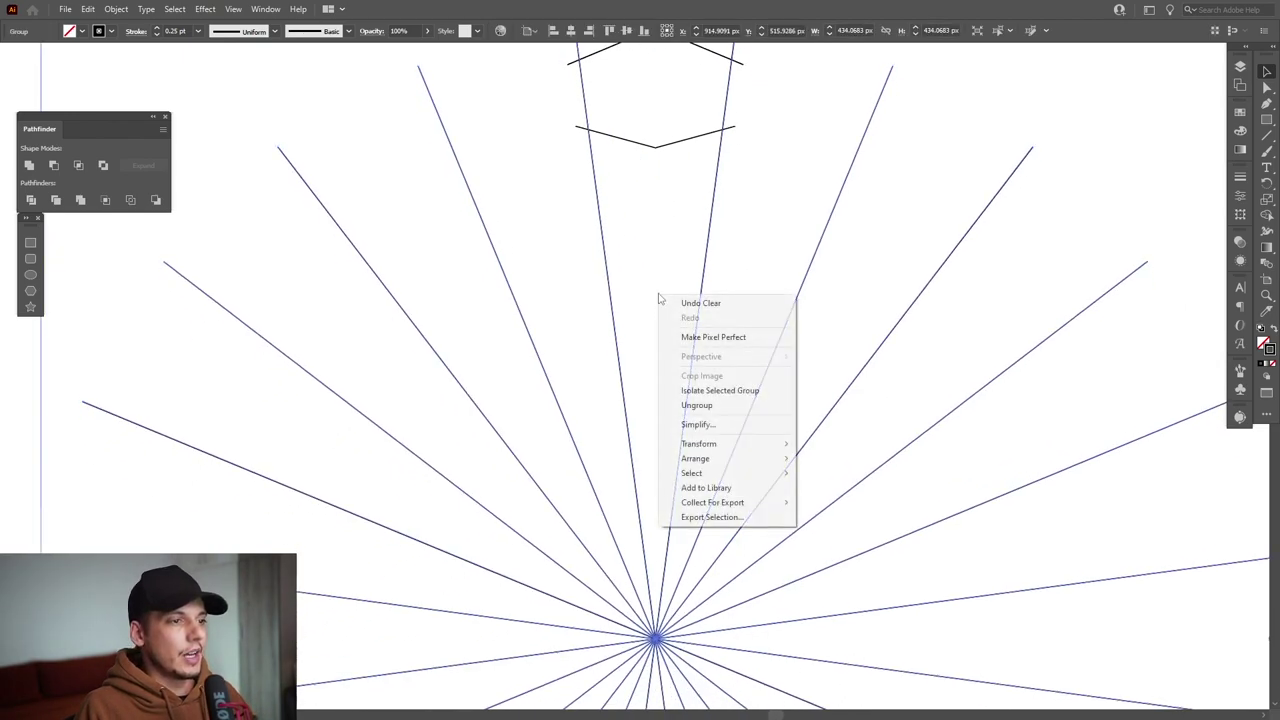
{"action": "left_click", "coordinate": [700, 406]}
- Select the two chevrons with their flanking rays and build a closed hexagon from the enclosed area with Shape Builder
{"action": "left_click_drag", "start_coordinate": [751, 214], "coordinate": [726, 371]}
{"action": "left_click_drag", "start_coordinate": [738, 332], "coordinate": [549, 146]}
{"action": "scroll", "coordinate": [638, 225], "scroll_direction": "up", "scroll_amount": 2}
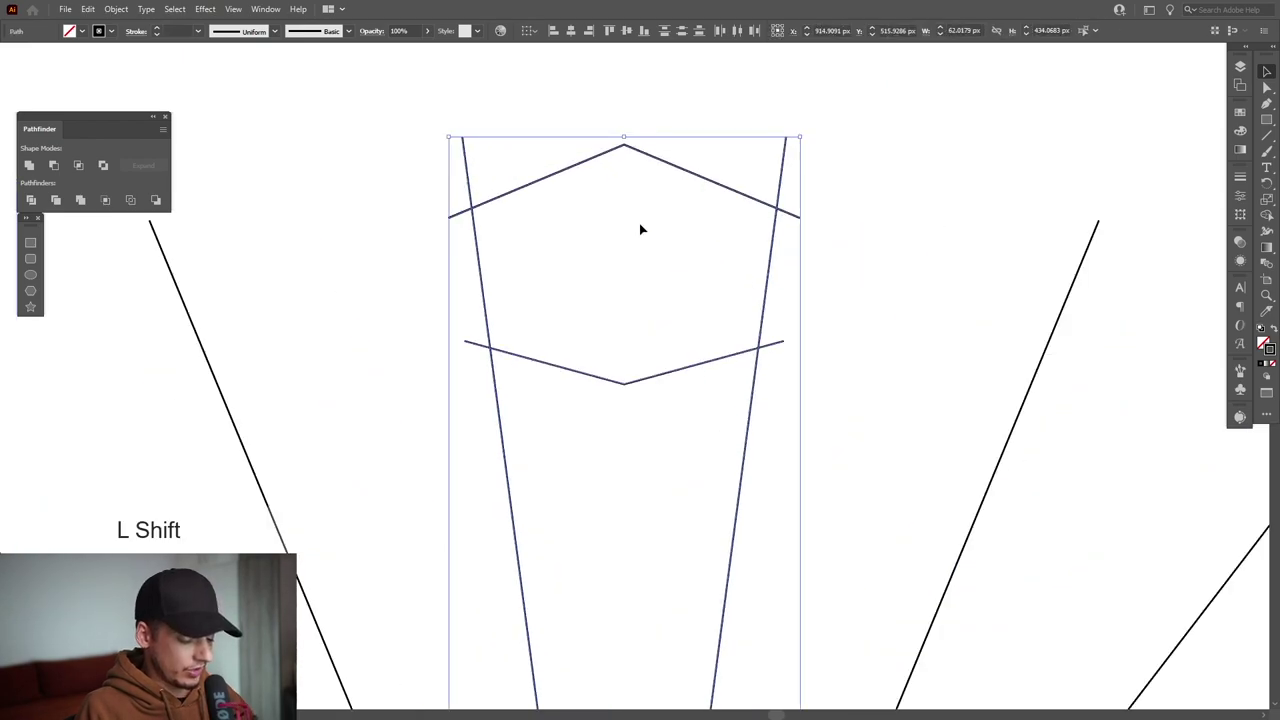
{"action": "key", "text": "shift+m"}
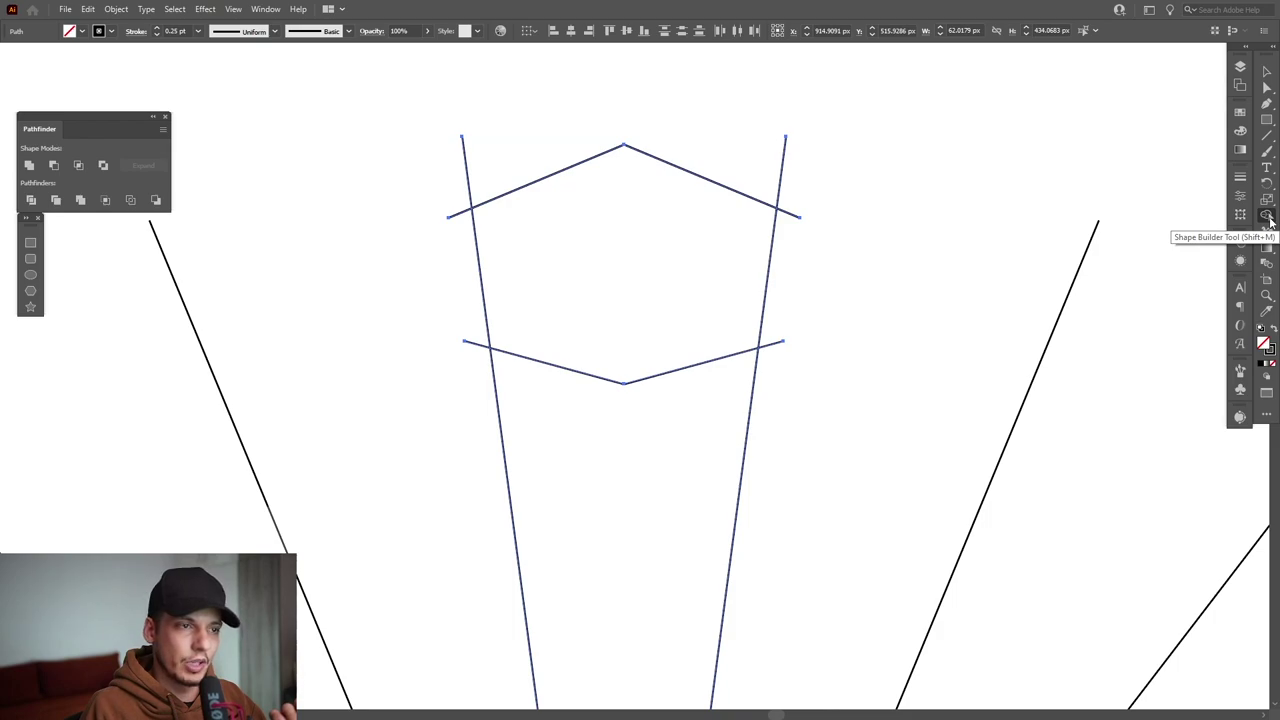
{"action": "left_click", "coordinate": [648, 242]}
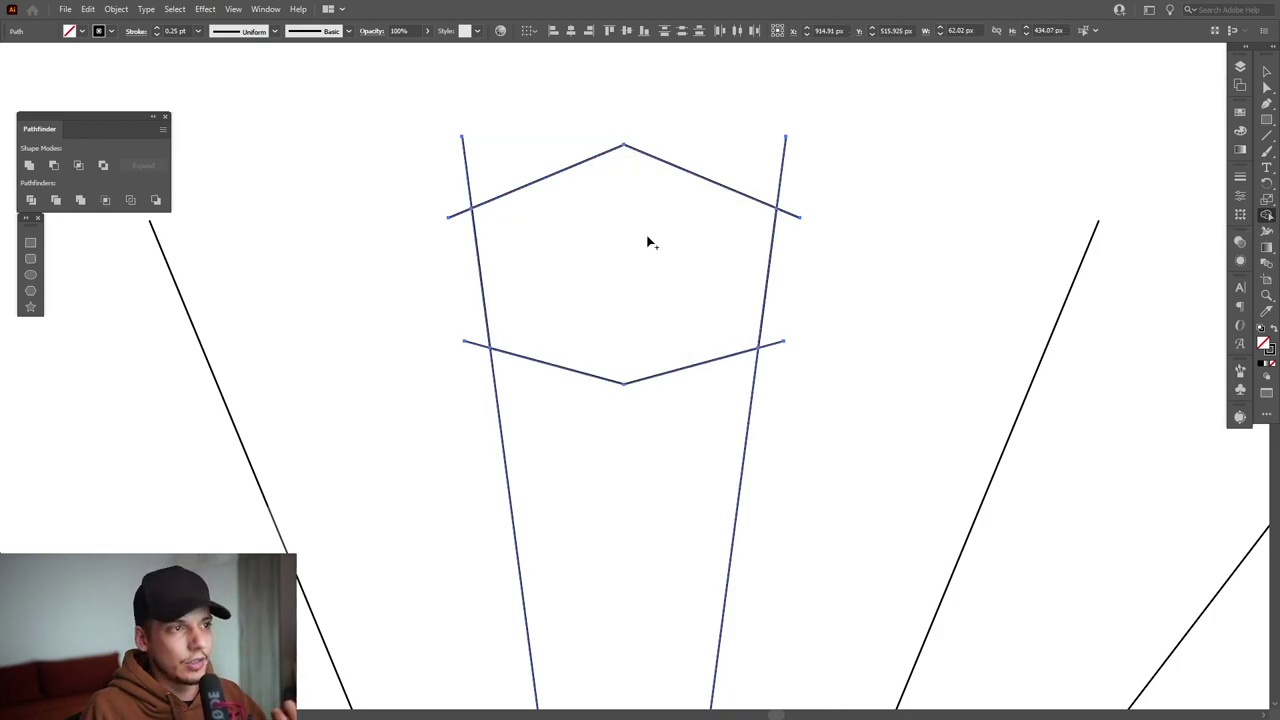
- Swap fill and stroke on the selected shapes, and delete the leftover line segments around the filled hexagon
{"action": "left_click", "coordinate": [1266, 71]}
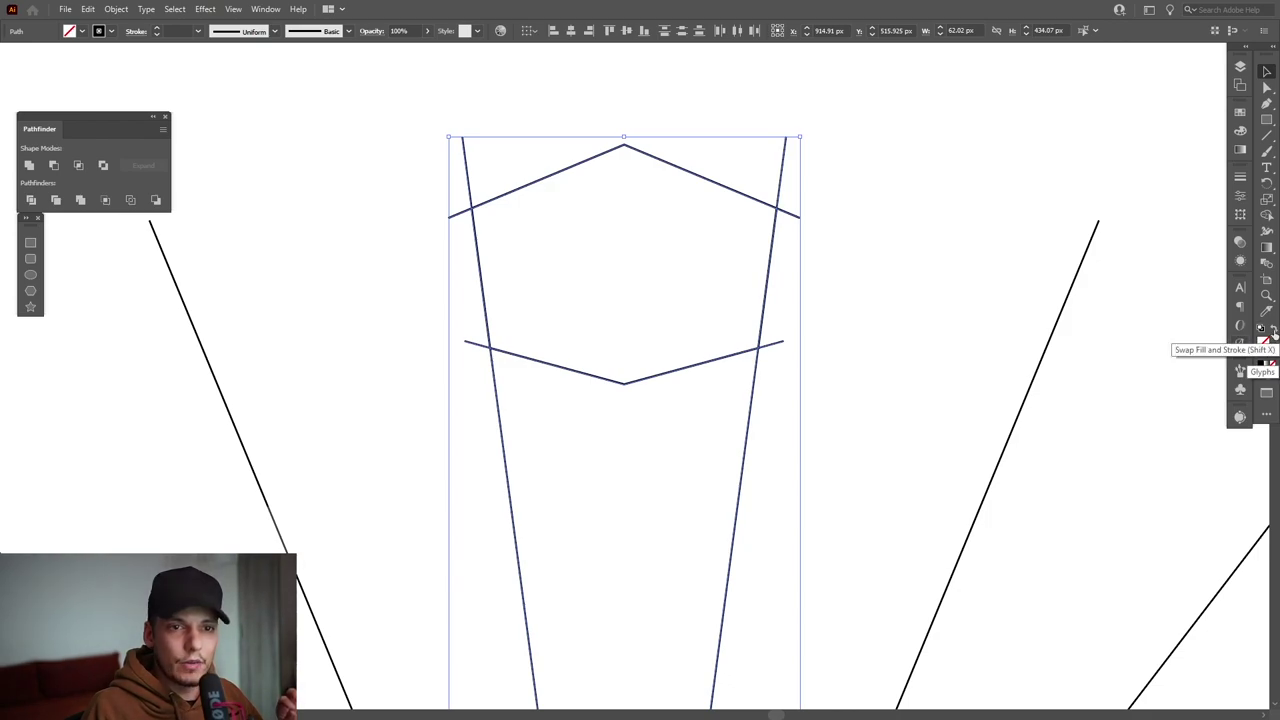
{"action": "left_click", "coordinate": [1273, 334]}
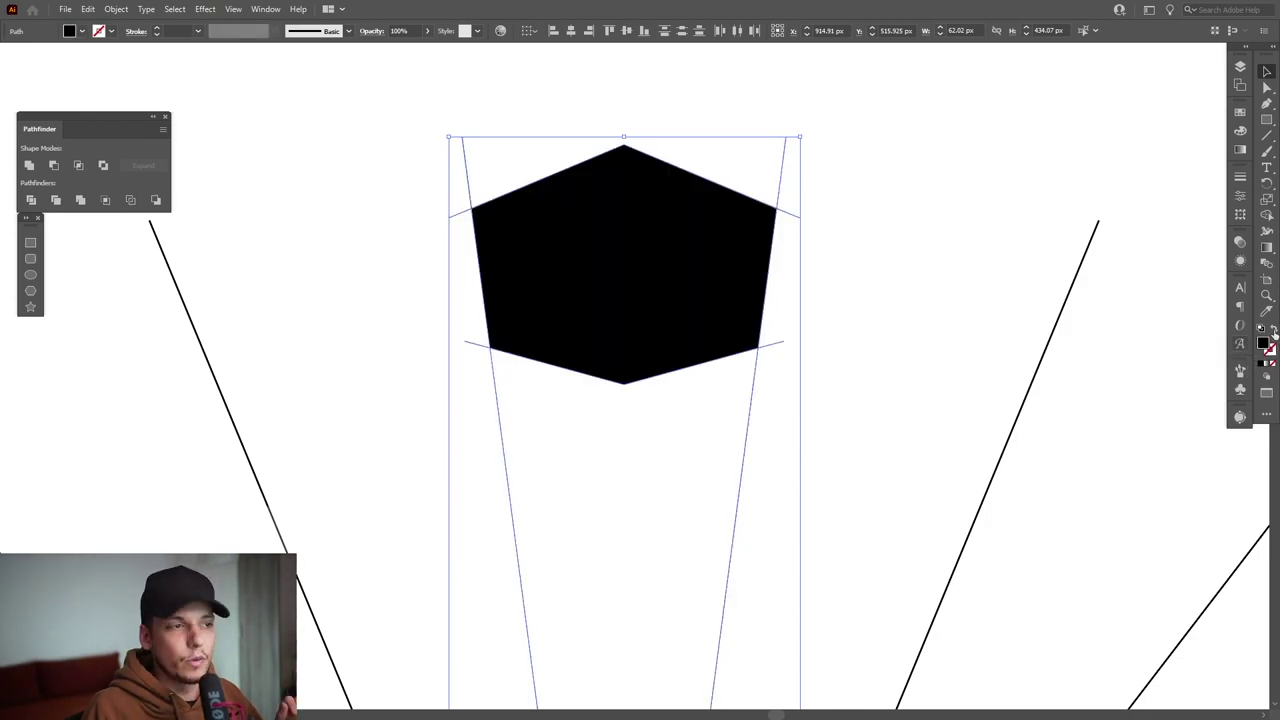
{"action": "left_click", "coordinate": [643, 313]}
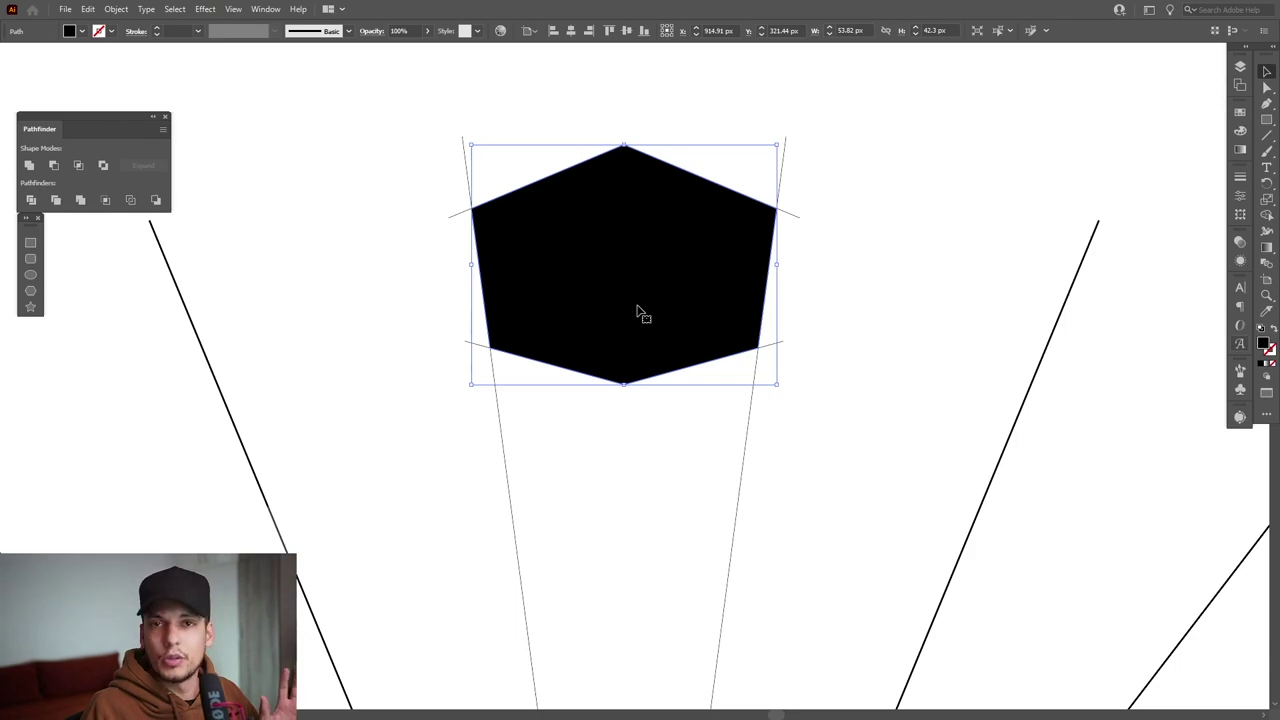
{"action": "left_click_drag", "start_coordinate": [900, 550], "coordinate": [500, 486]}
{"action": "key", "text": "Delete"}
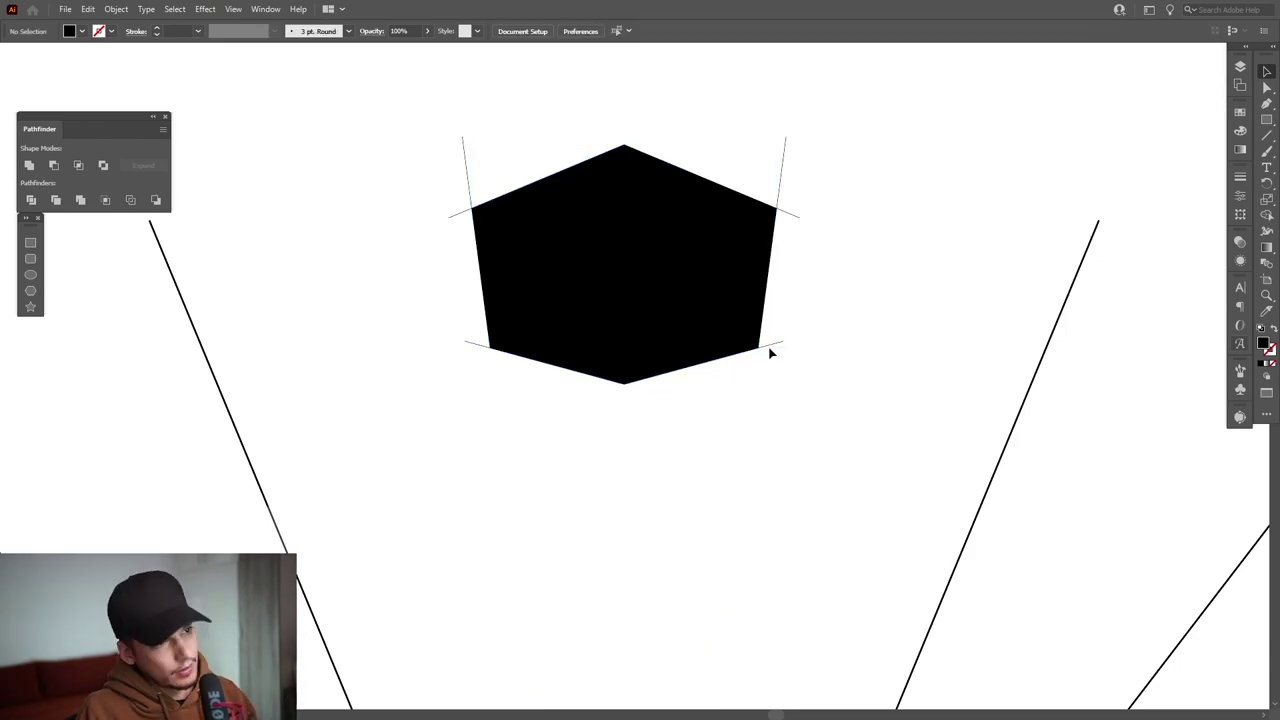
{"action": "left_click_drag", "start_coordinate": [769, 349], "coordinate": [779, 337]}
{"action": "key", "text": "Delete"}
{"action": "left_click_drag", "start_coordinate": [801, 252], "coordinate": [791, 204]}
{"action": "key", "text": "Delete"}
{"action": "left_click_drag", "start_coordinate": [798, 166], "coordinate": [743, 155]}
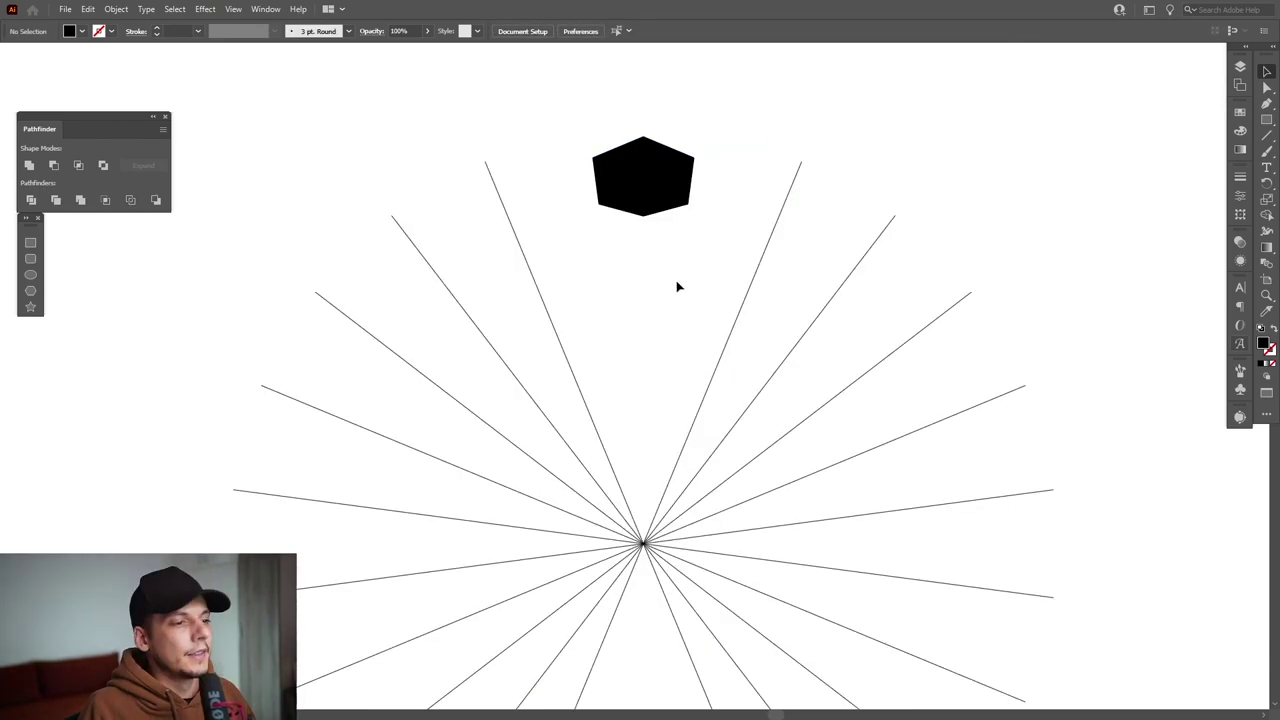
- Swap the hexagon's fill and stroke to make it an outline, and delete all rays except the two crossing lines nearest it
{"action": "left_click_drag", "start_coordinate": [677, 287], "coordinate": [612, 167]}
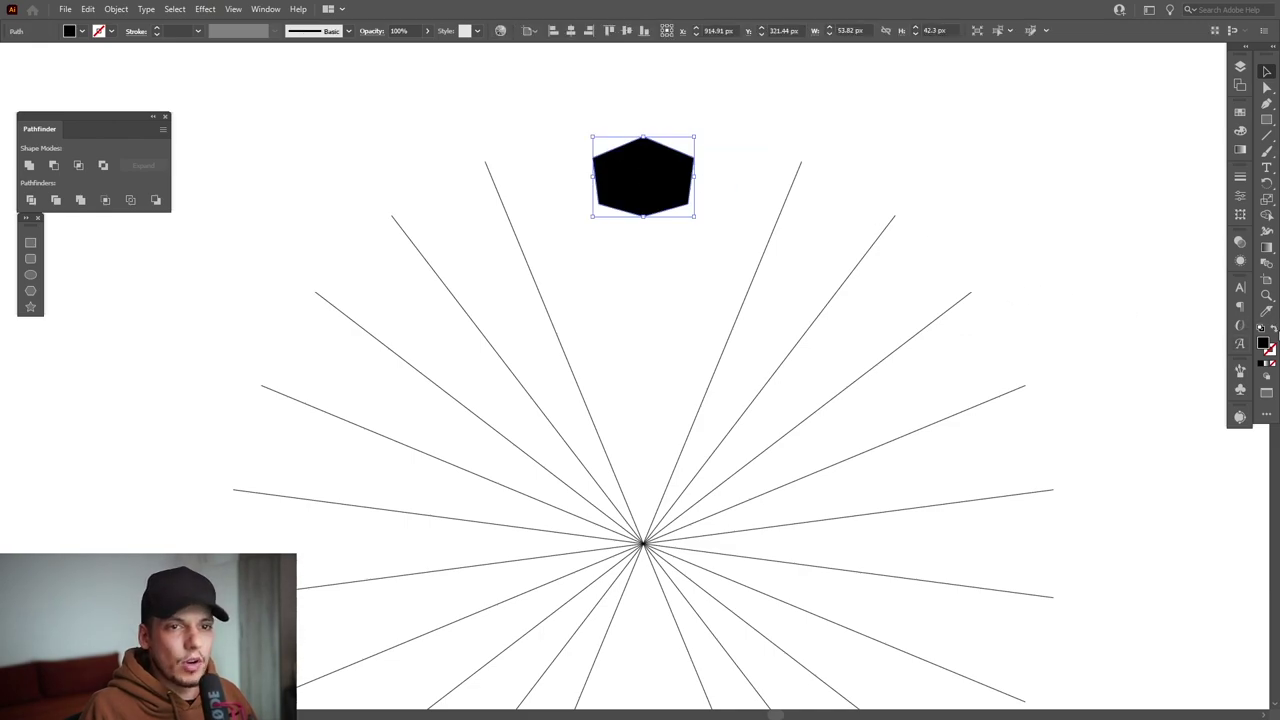
{"action": "left_click", "coordinate": [1274, 329]}
{"action": "mouse_move", "coordinate": [565, 422]}
{"action": "left_mouse_down"}
{"action": "mouse_move", "coordinate": [522, 341]}
{"action": "mouse_move", "coordinate": [492, 587]}
{"action": "left_mouse_up"}
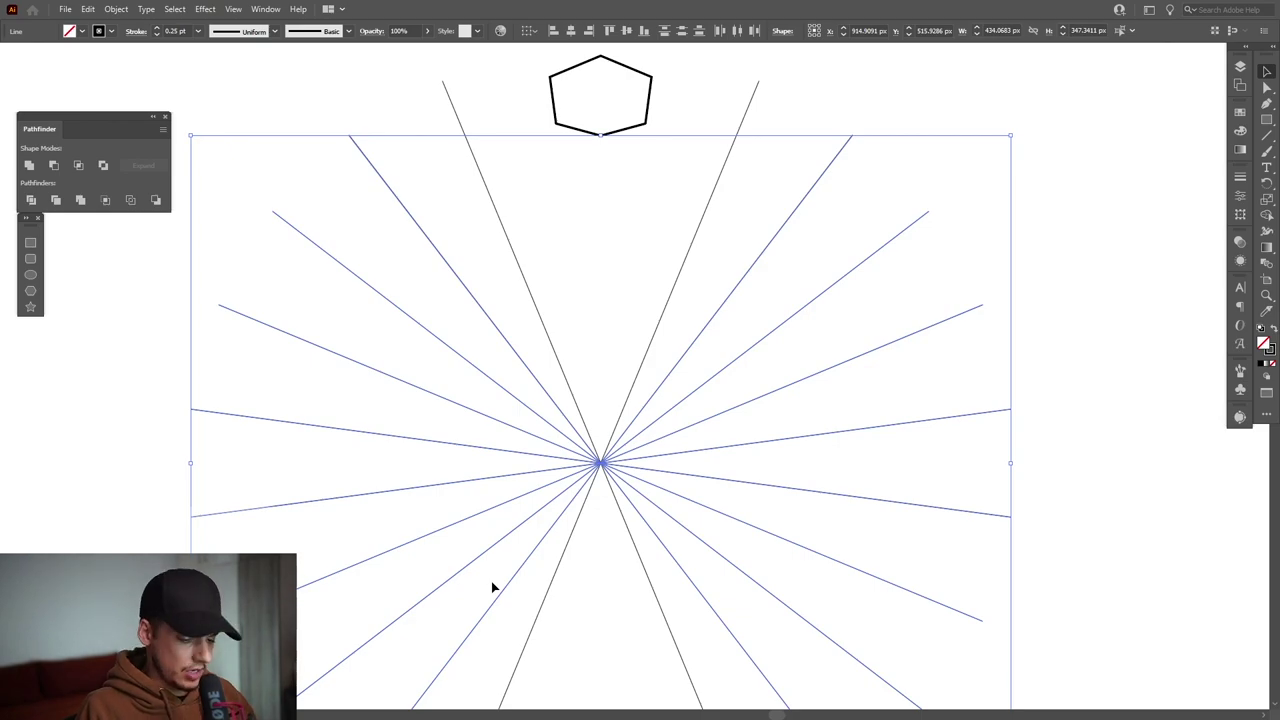
{"action": "key", "text": "Delete"}
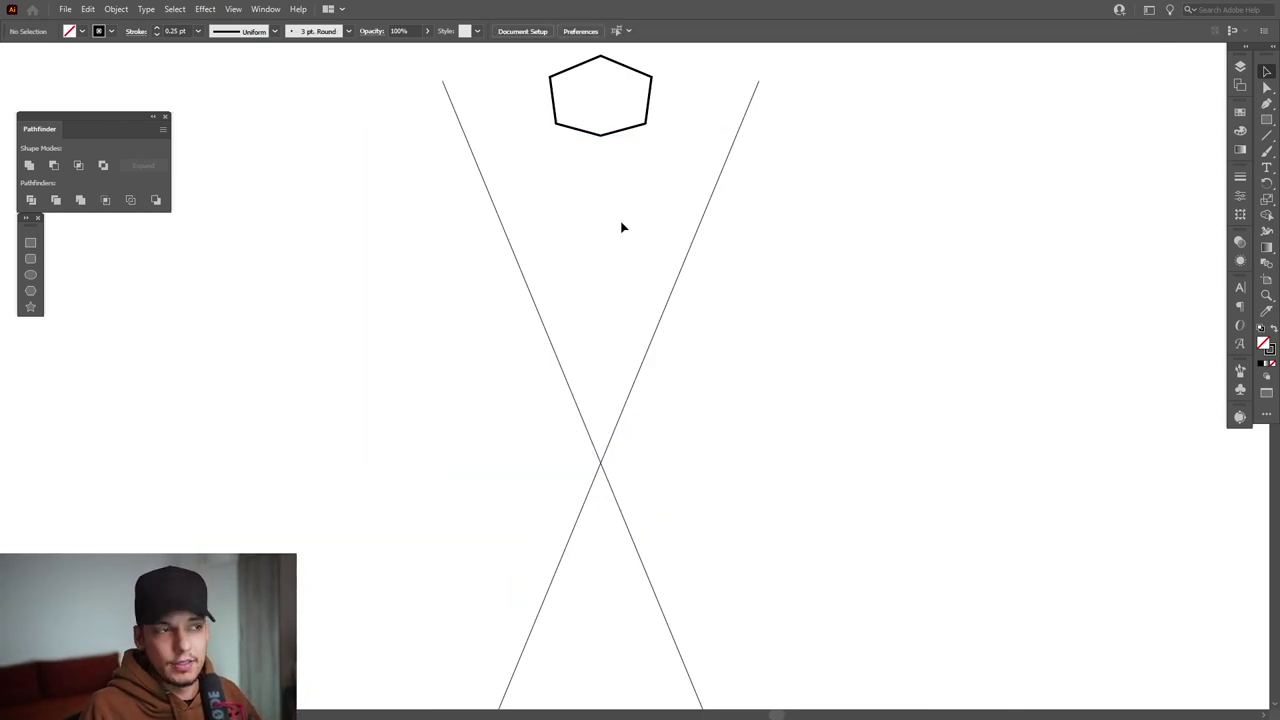
- Create a copy of the hexagon rotated 15° around the intersection of the two crossing lines
{"action": "left_click_drag", "start_coordinate": [626, 210], "coordinate": [640, 188]}
{"action": "scroll", "coordinate": [640, 188], "scroll_direction": "down", "scroll_amount": 1}
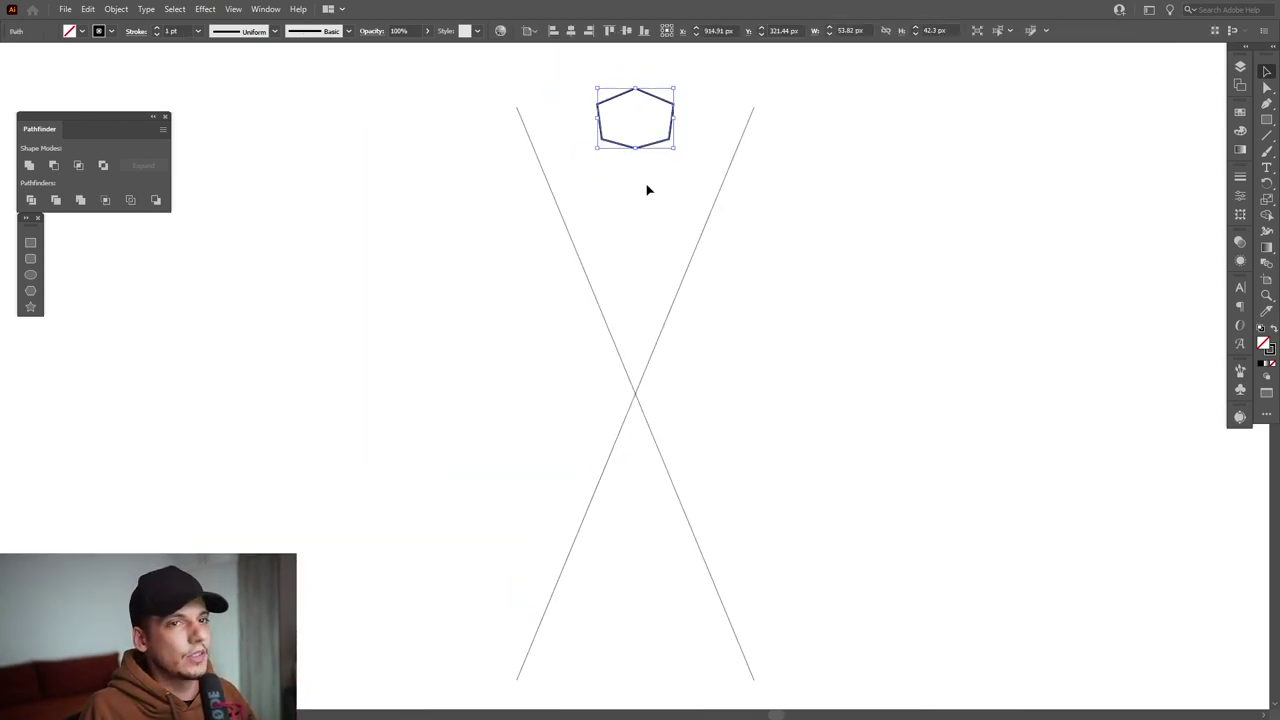
{"action": "left_click", "coordinate": [1268, 184]}
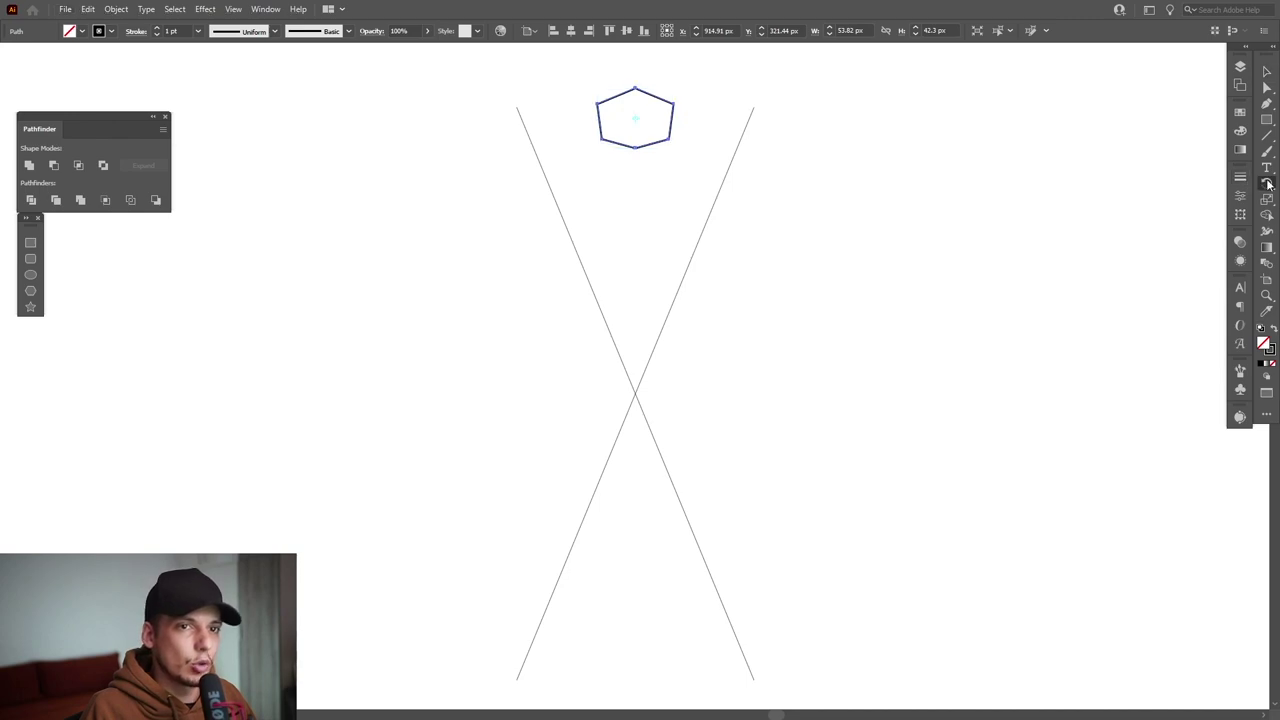
{"action": "left_click", "coordinate": [635, 395], "text": "alt"}
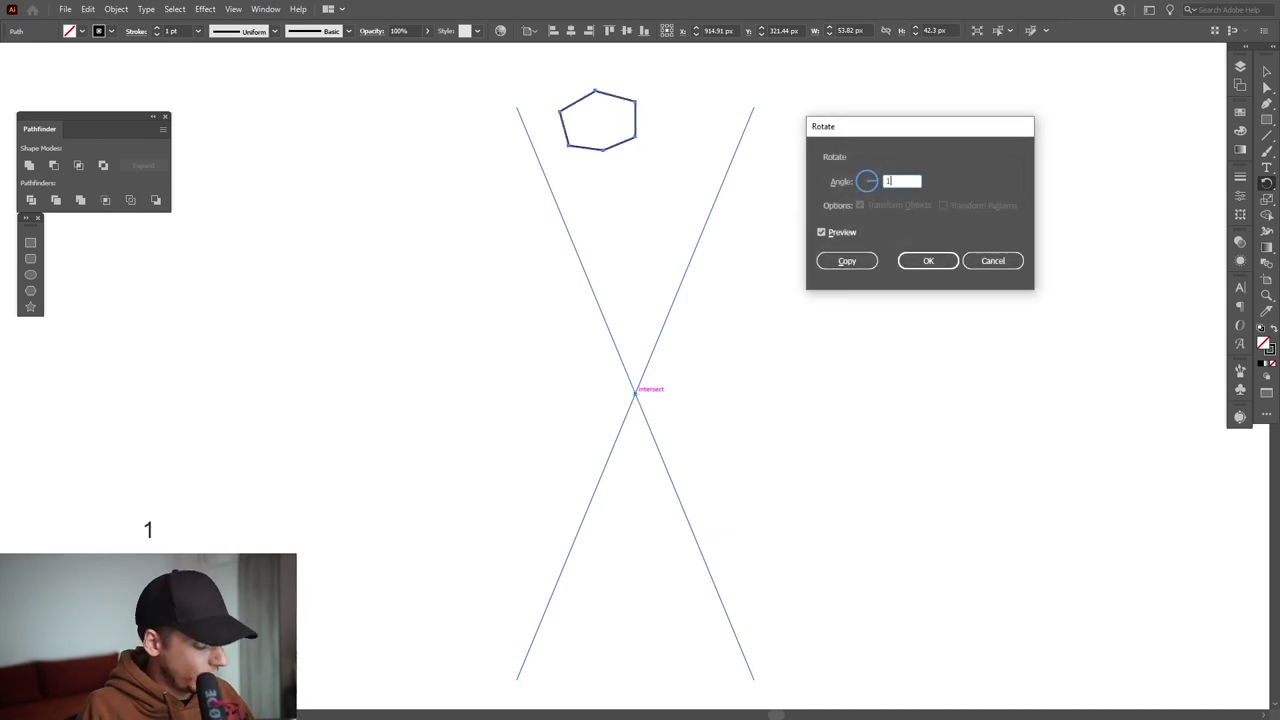
{"action": "type", "text": "15"}
{"action": "left_click", "coordinate": [851, 266]}
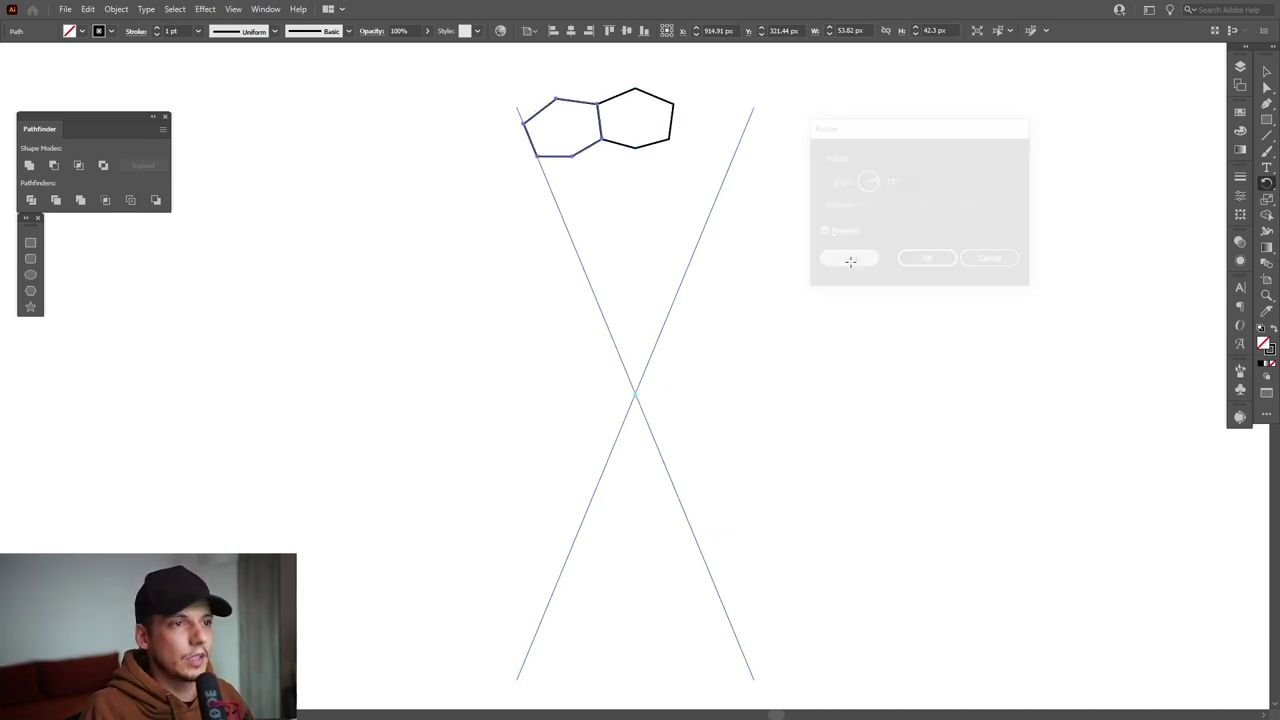
- Repeat the rotated copy 22 times to complete a closed ring of 24 hexagons
{"action": "key", "text": "ctrl+d"}
{"action": "key", "text": "ctrl+d"}
{"action": "key", "text": "ctrl+d"}
{"action": "key", "text": "ctrl+d"}
{"action": "key", "text": "ctrl+d"}
{"action": "key", "text": "ctrl+d"}
{"action": "key", "text": "ctrl+d"}
{"action": "key", "text": "ctrl+d"}
{"action": "key", "text": "ctrl+d"}
{"action": "key", "text": "ctrl+d"}
{"action": "key", "text": "ctrl+d"}
{"action": "key", "text": "ctrl+d"}
{"action": "key", "text": "ctrl+d"}
{"action": "key", "text": "ctrl+d"}
{"action": "key", "text": "ctrl+d"}
{"action": "key", "text": "ctrl+d"}
{"action": "key", "text": "ctrl+d"}
{"action": "key", "text": "ctrl+d"}
{"action": "key", "text": "ctrl+d"}
{"action": "key", "text": "ctrl+d"}
{"action": "key", "text": "ctrl+d"}
{"action": "key", "text": "ctrl+d"}
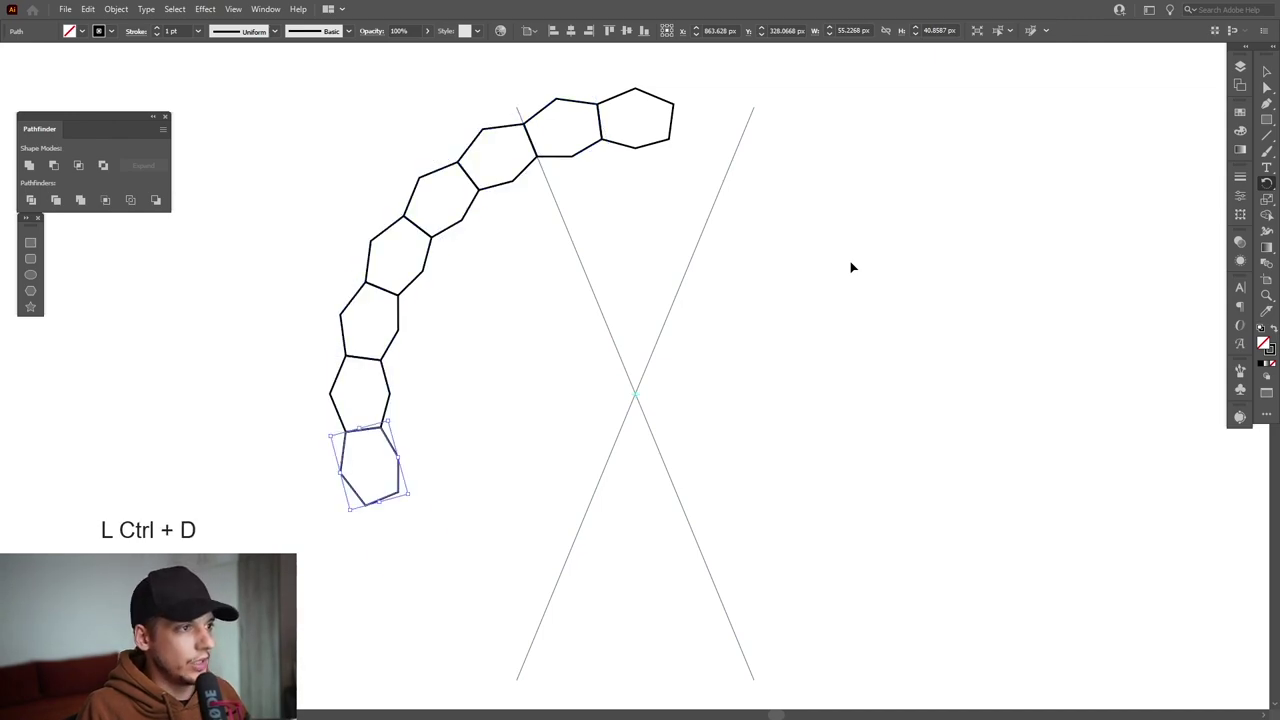
- Delete the two crossing guide lines inside the hexagon ring
{"action": "left_click", "coordinate": [617, 443]}
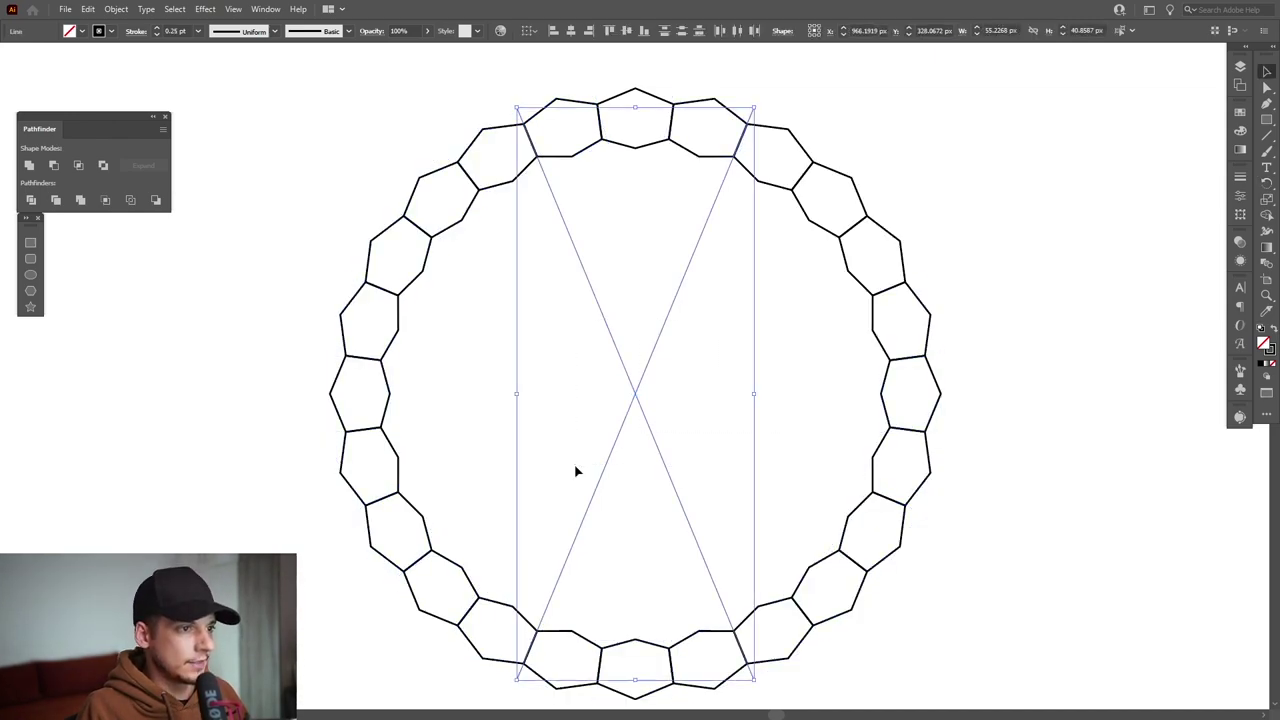
{"action": "key", "text": "Delete"}
{"action": "key", "text": "ctrl+minus"}
- Group all the hexagons in the ring and set their stroke weight to 5 pt
{"action": "left_click_drag", "start_coordinate": [391, 178], "coordinate": [938, 612]}
{"action": "right_click", "coordinate": [607, 353]}
{"action": "left_click", "coordinate": [648, 437]}
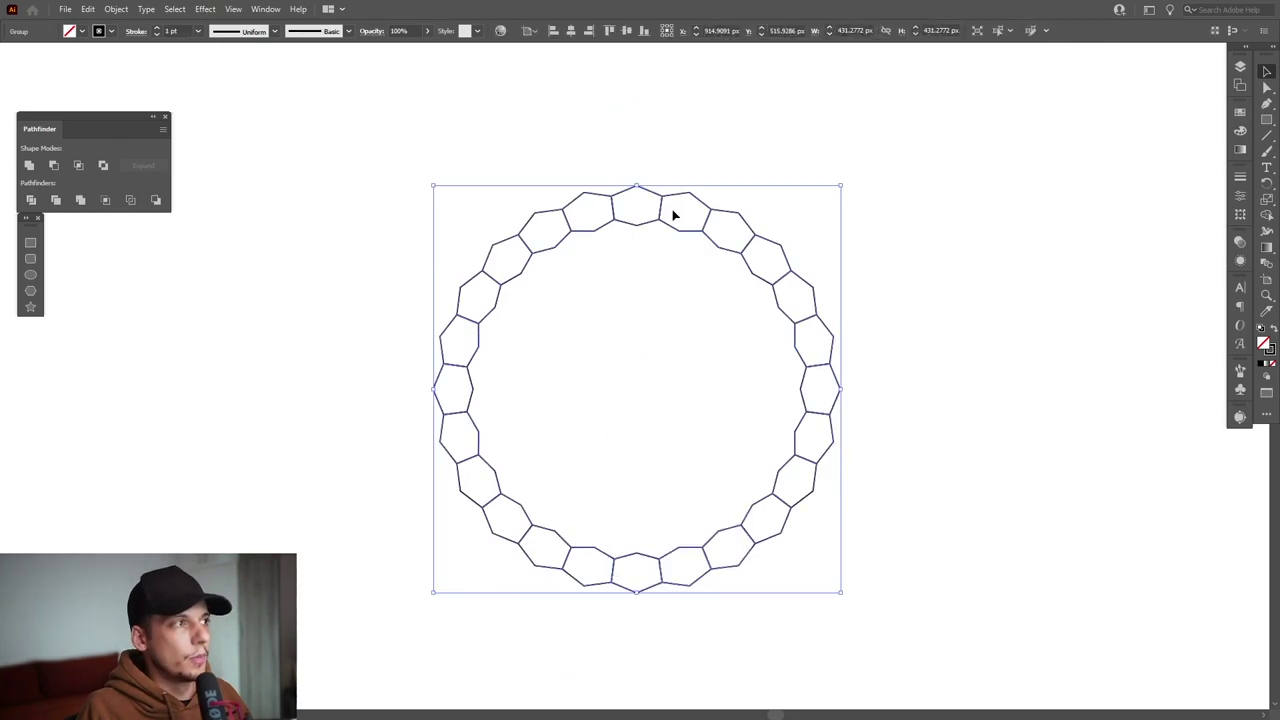
{"action": "left_click", "coordinate": [1240, 179]}
{"action": "scroll", "coordinate": [1142, 190], "scroll_direction": "up", "scroll_amount": 4}
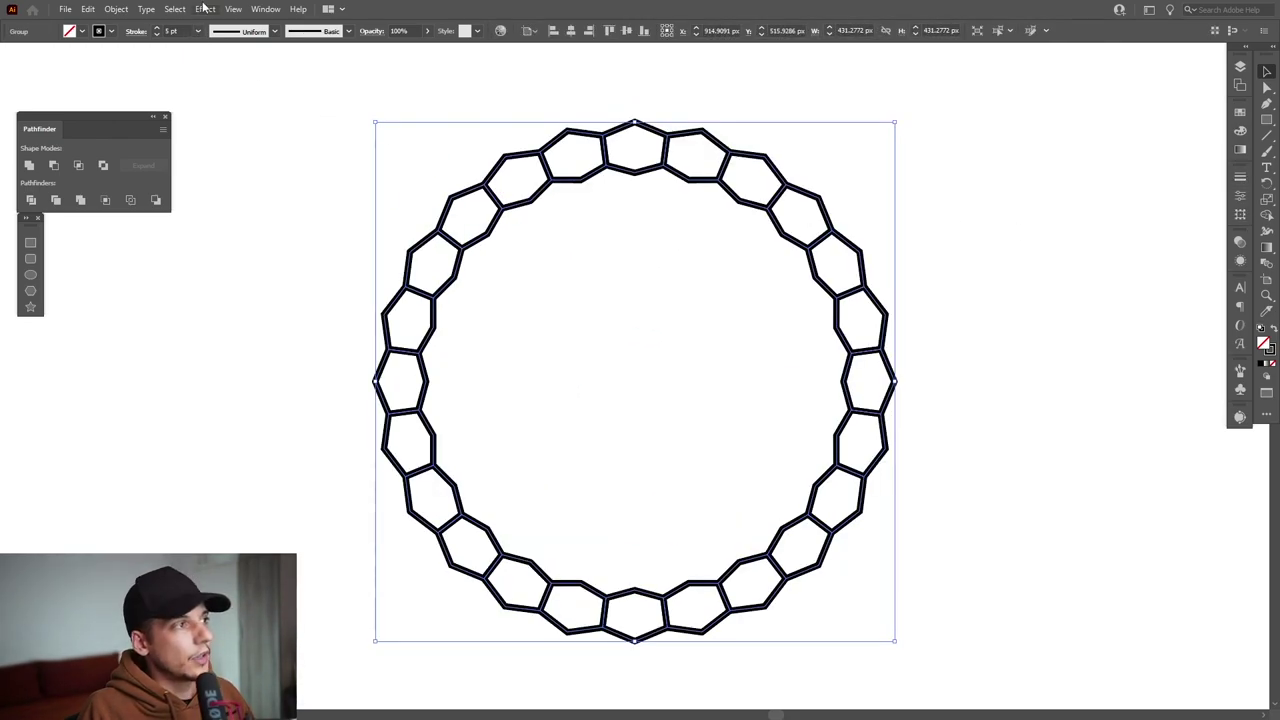
- Start a Transform effect on the grouped hexagon ring with a rotation angle of 7.5°
{"action": "left_click", "coordinate": [204, 8]}
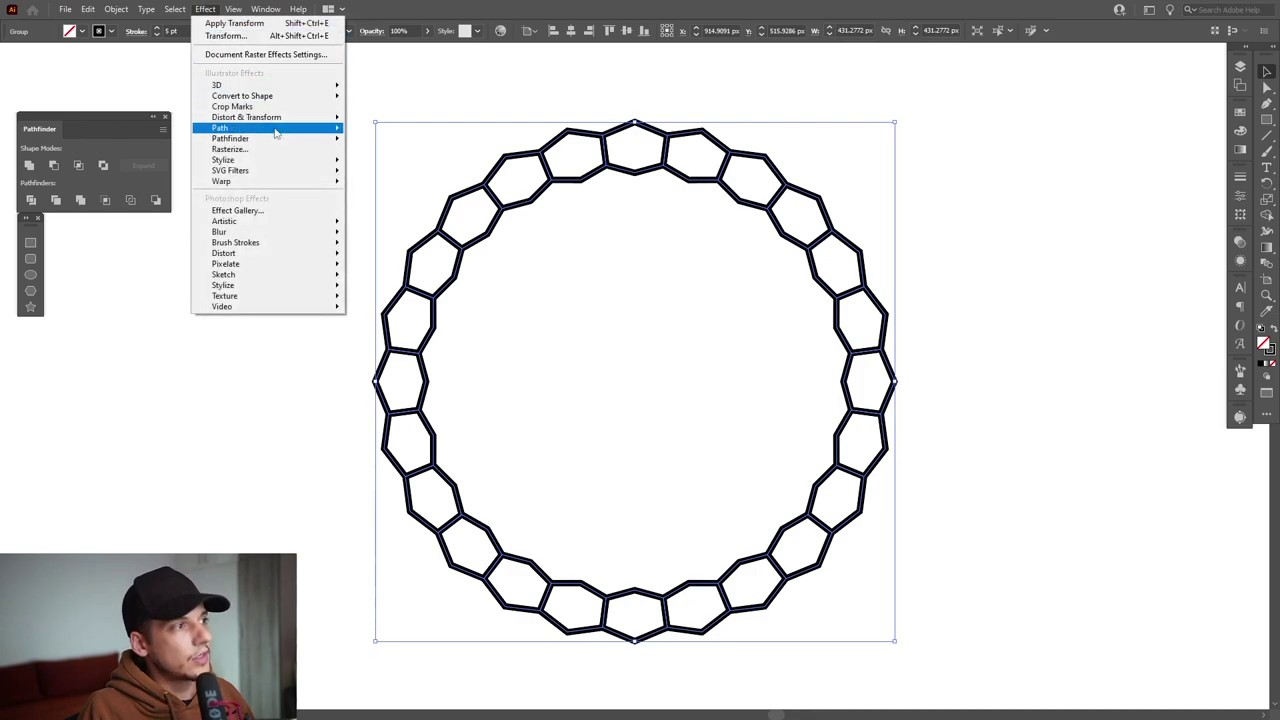
{"action": "mouse_move", "coordinate": [280, 122]}
{"action": "left_click", "coordinate": [400, 162]}
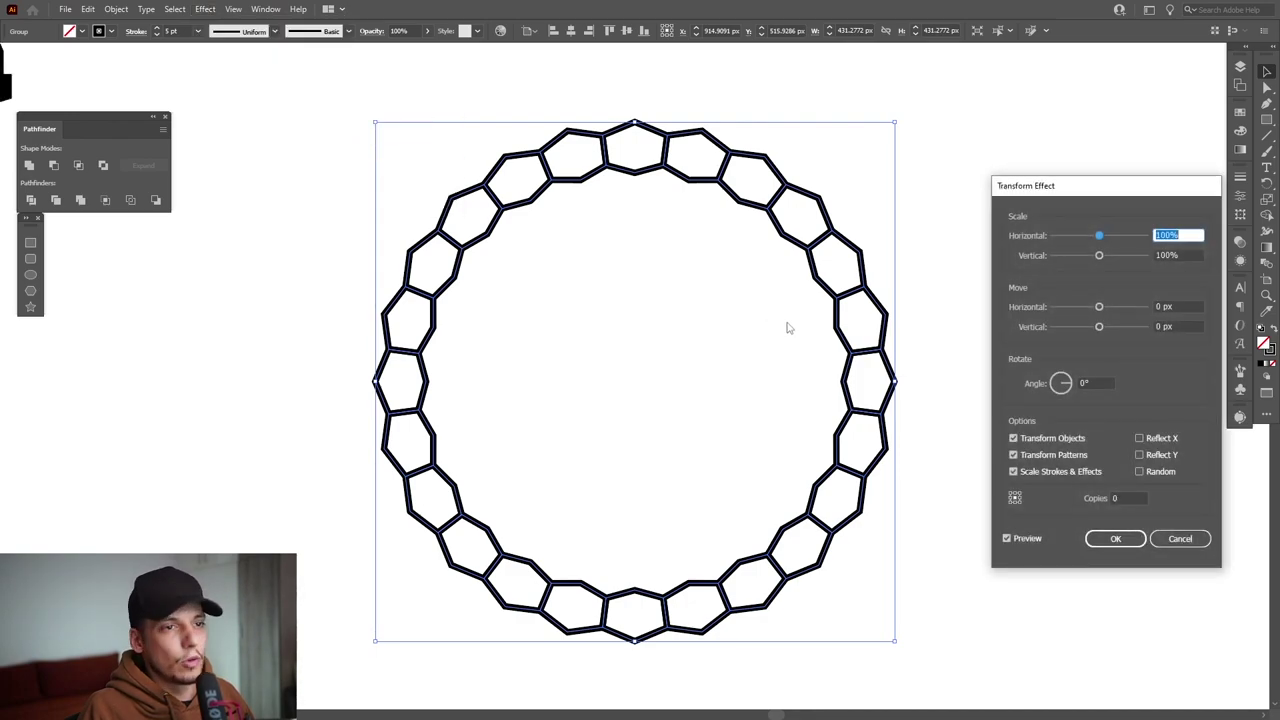
{"action": "left_click", "coordinate": [1030, 384]}
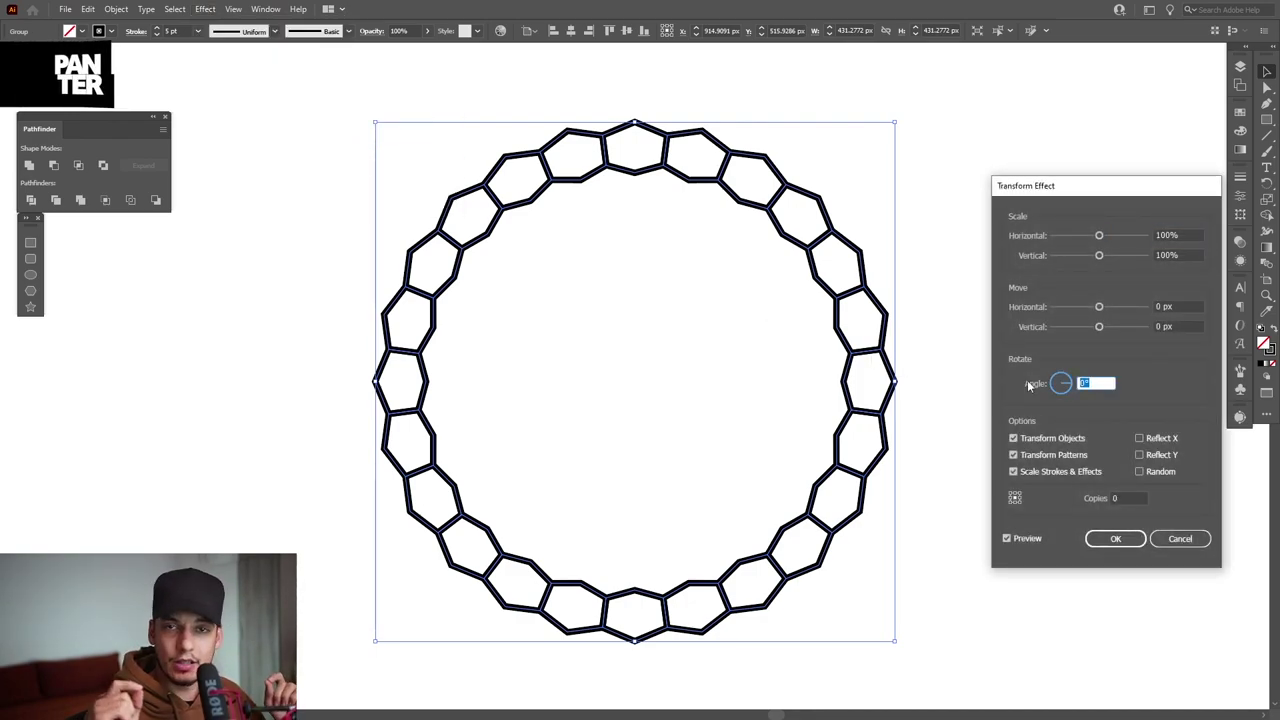
{"action": "type", "text": "7.5"}
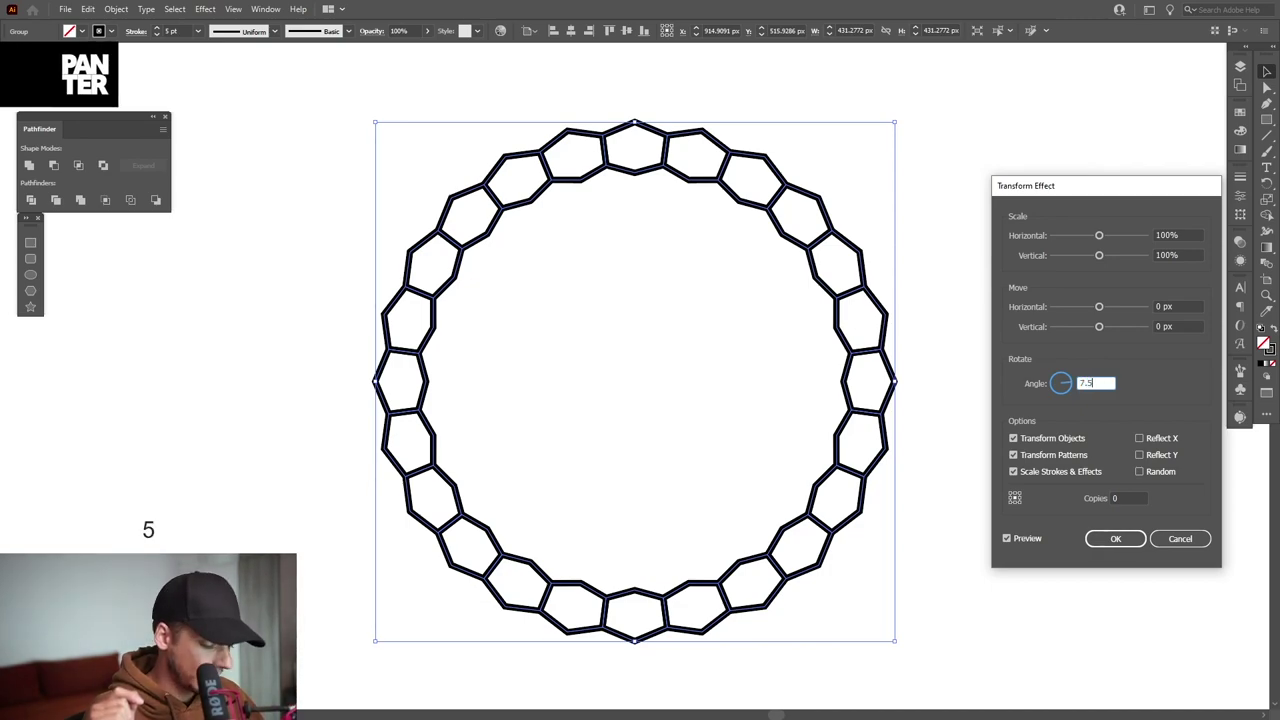
- Set the number of copies in the Transform effect to 25
{"action": "left_click", "coordinate": [1122, 498]}
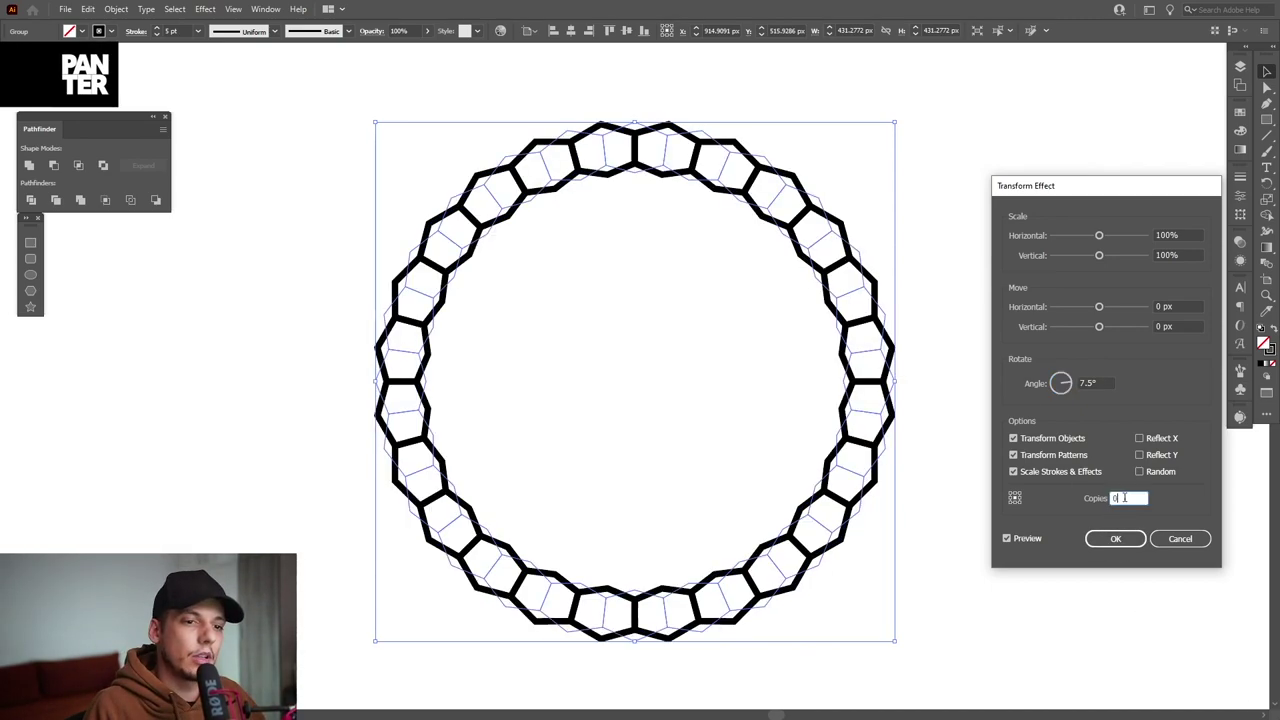
{"action": "key", "text": "Up"}
{"action": "key", "text": "Up"}
{"action": "key", "text": "Up"}
{"action": "key", "text": "Up"}
{"action": "key", "text": "Up"}
{"action": "key", "text": "Up"}
{"action": "key", "text": "Up"}
{"action": "key", "text": "Up"}
{"action": "key", "text": "Up"}
{"action": "key", "text": "Up"}
{"action": "key", "text": "Up"}
{"action": "key", "text": "Up"}
{"action": "key", "text": "Up"}
{"action": "key", "text": "Up"}
- Reduce the horizontal scale of the transformed copies to 84%
{"action": "left_click", "coordinate": [1173, 236]}
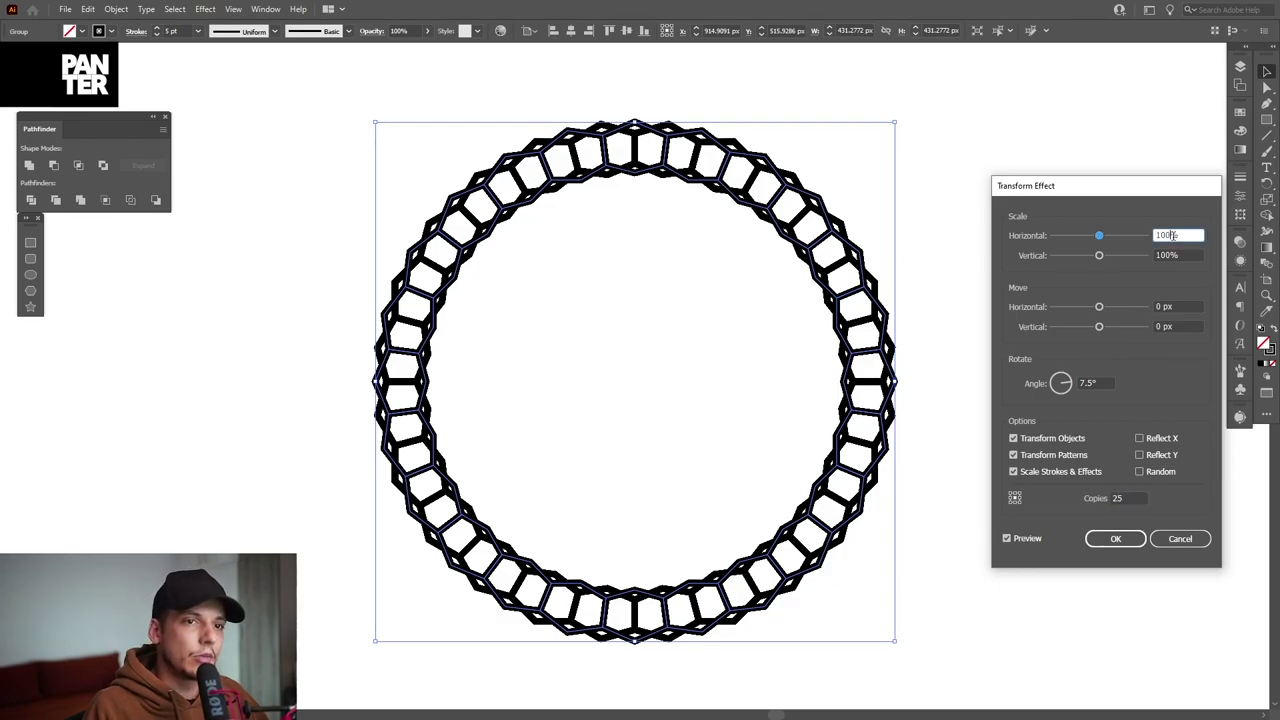
{"action": "key", "text": "Down"}
{"action": "key", "text": "Down"}
{"action": "key", "text": "Down"}
{"action": "key", "text": "Down"}
{"action": "key", "text": "Down"}
{"action": "key", "text": "Down"}
{"action": "key", "text": "Down"}
{"action": "key", "text": "Down"}
{"action": "key", "text": "Down"}
{"action": "key", "text": "Down"}
{"action": "key", "text": "Down"}
{"action": "key", "text": "Down"}
{"action": "key", "text": "Down"}
{"action": "key", "text": "Down"}
{"action": "key", "text": "Down"}
{"action": "key", "text": "Down"}
{"action": "key", "text": "Down"}
{"action": "key", "text": "Down"}
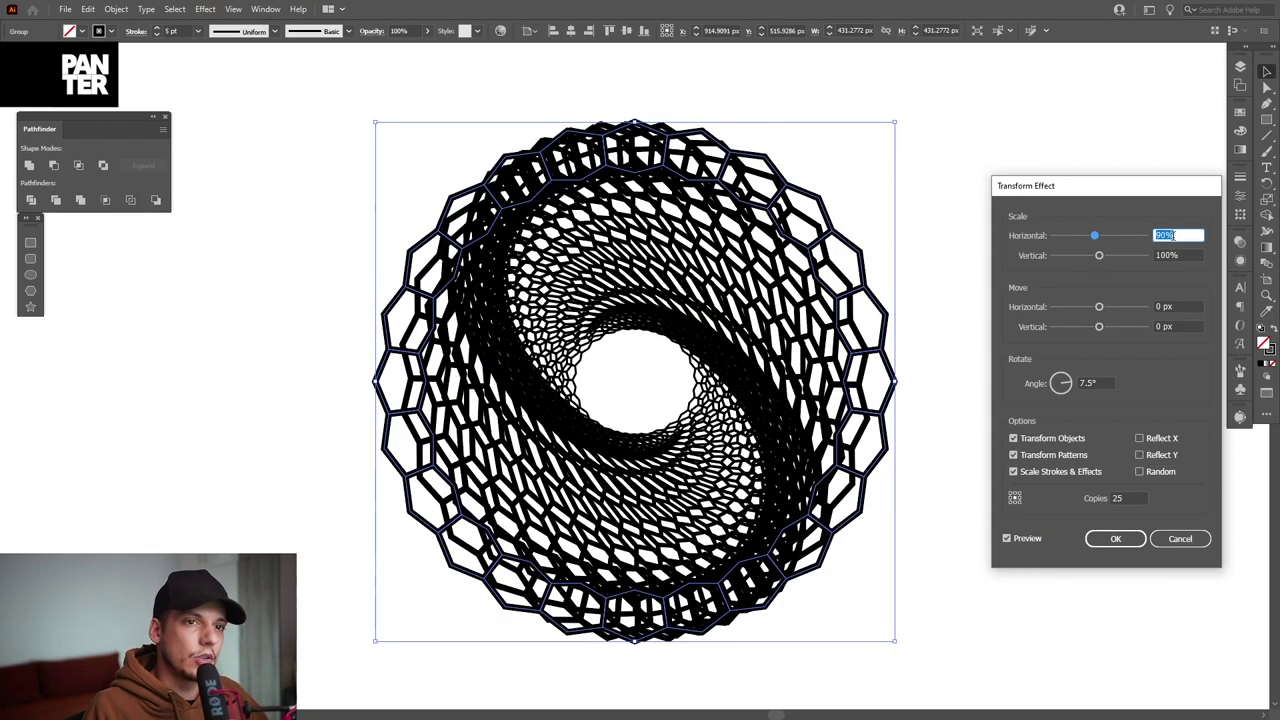
{"action": "key", "text": "Up"}
{"action": "key", "text": "Up"}
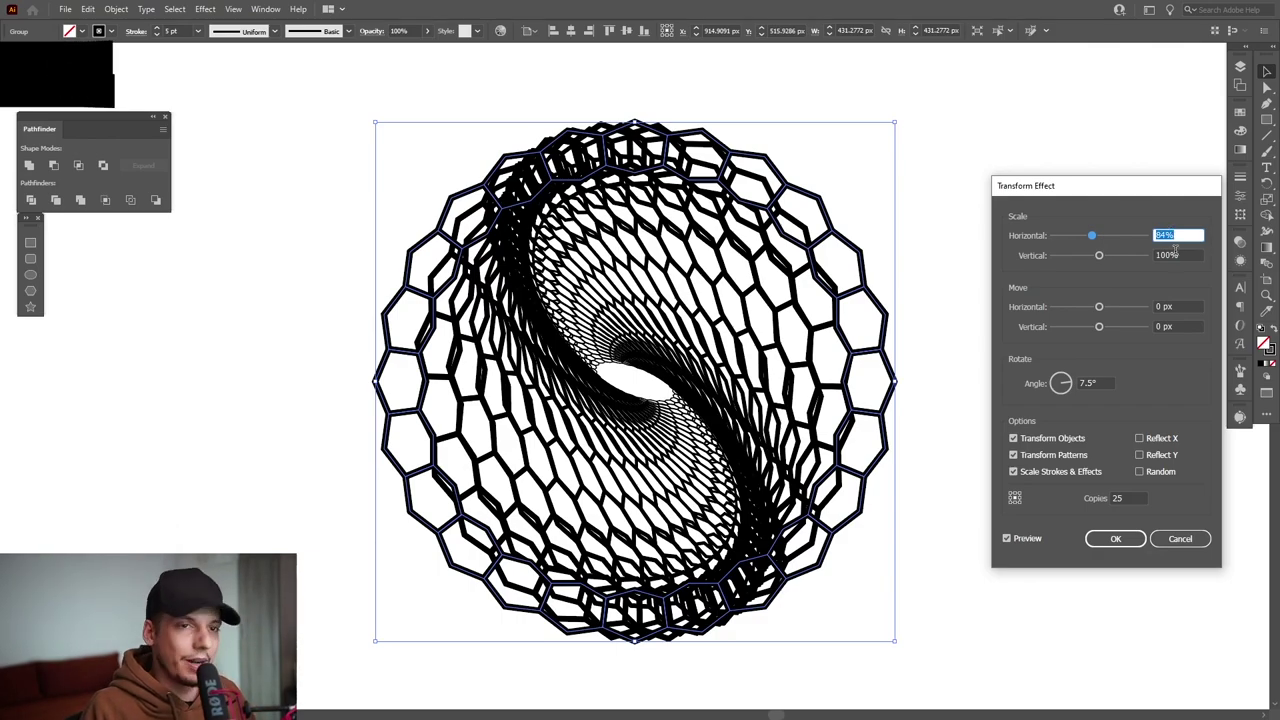
- Set the vertical scale to 84% as well, apply the Transform effect, and deselect the artwork
{"action": "key", "text": "Tab"}
{"action": "type", "text": "84"}
{"action": "left_click", "coordinate": [1181, 234]}
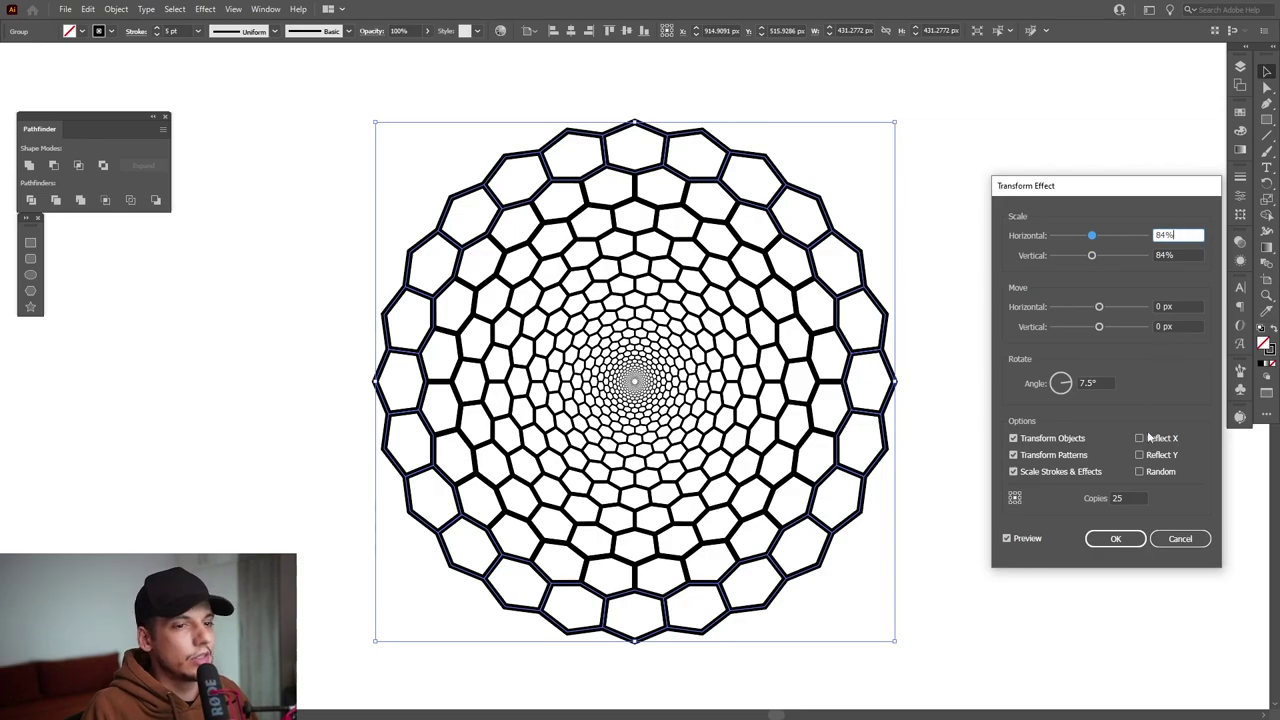
{"action": "left_click", "coordinate": [1115, 538]}
{"action": "left_click", "coordinate": [950, 362]}
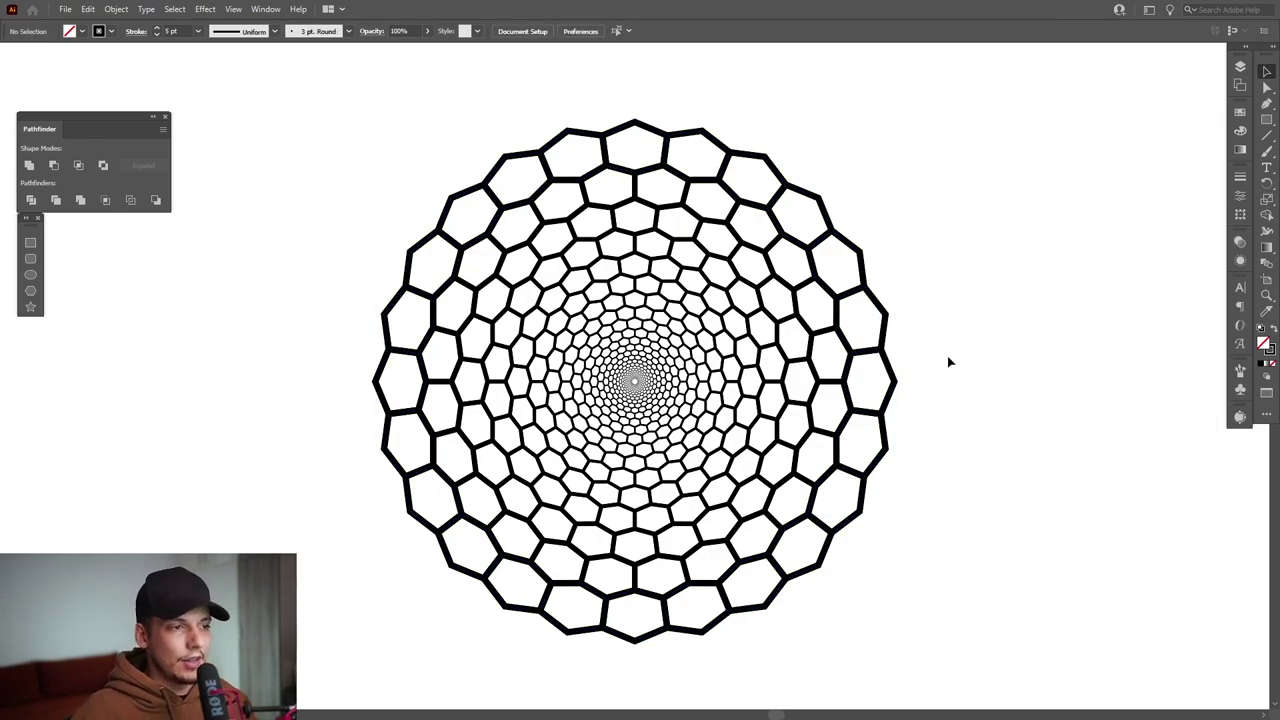